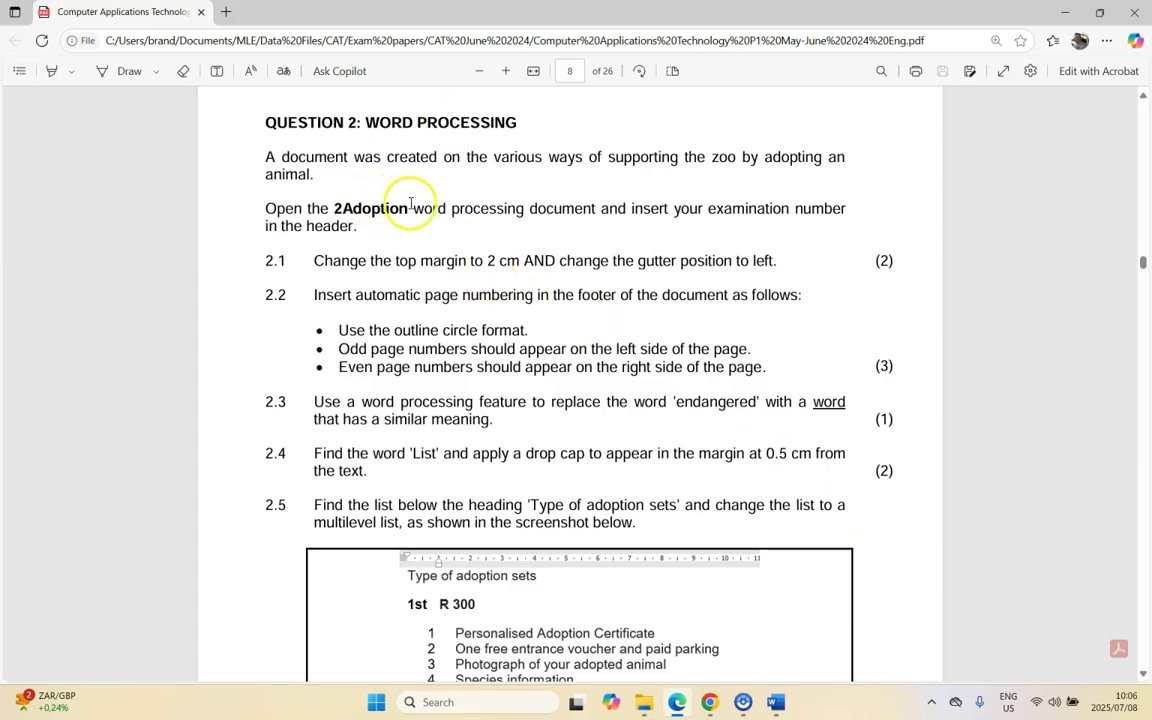
# - Review Question 2 in the exam PDF and switch to the 2Adoption document in Word
pyautogui.click(776, 702)
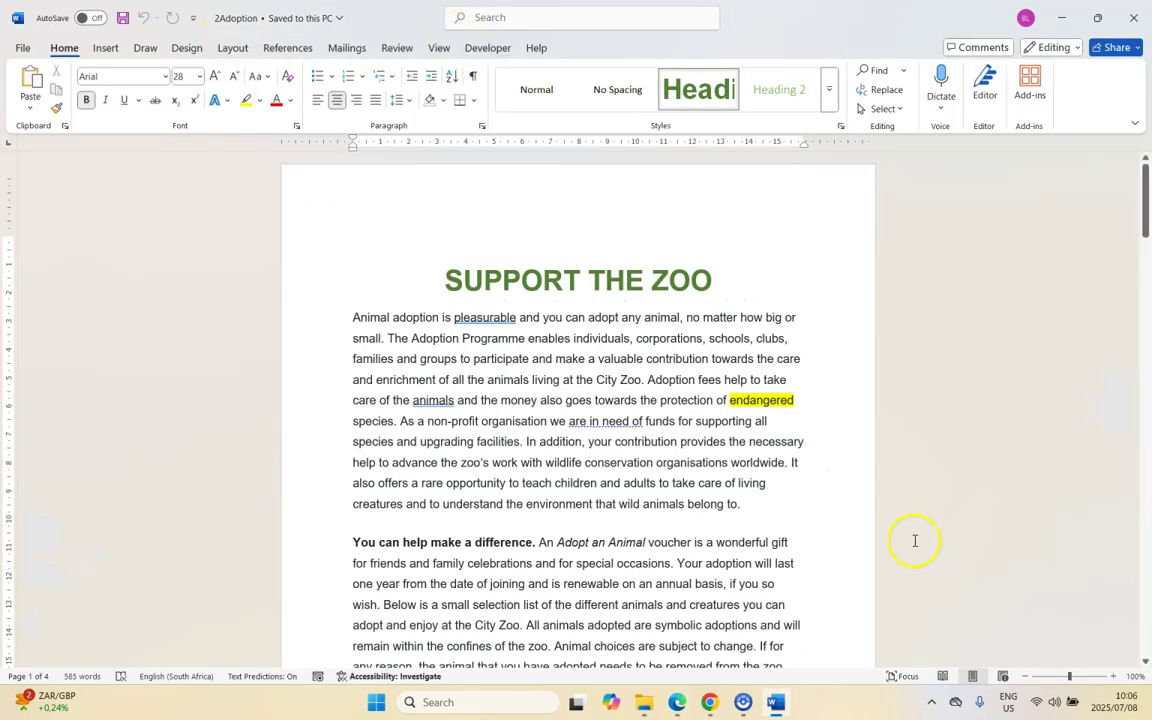
pyautogui.click(776, 702)
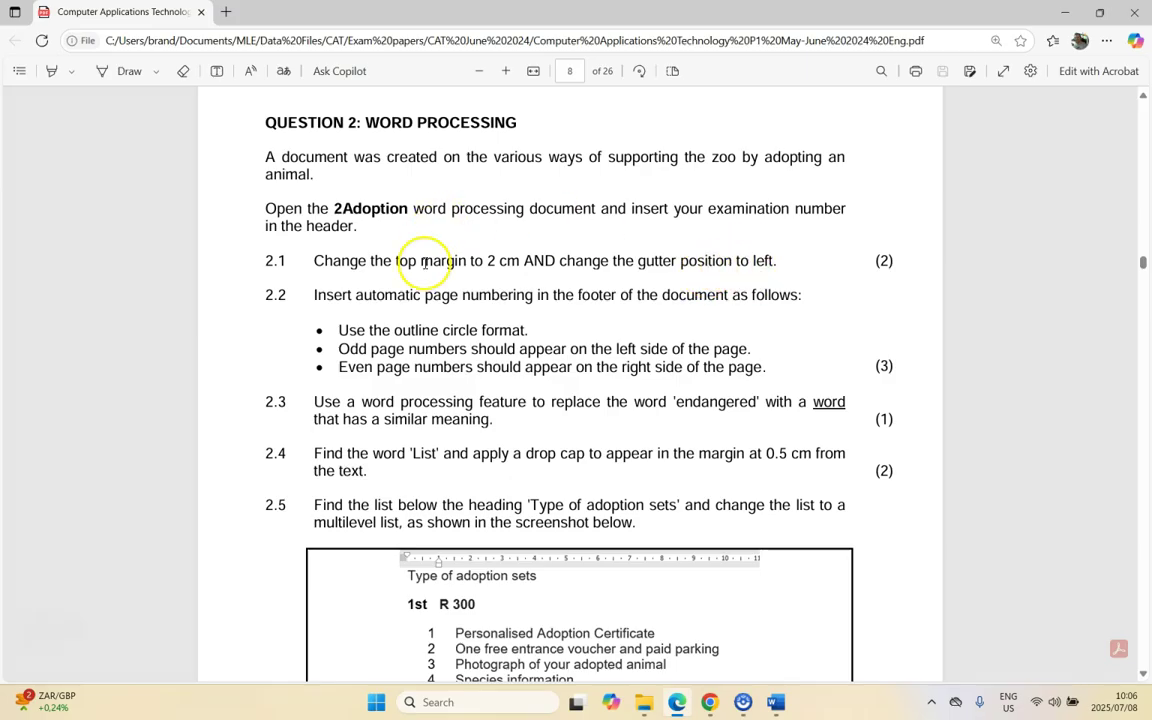
pyautogui.click(774, 706)
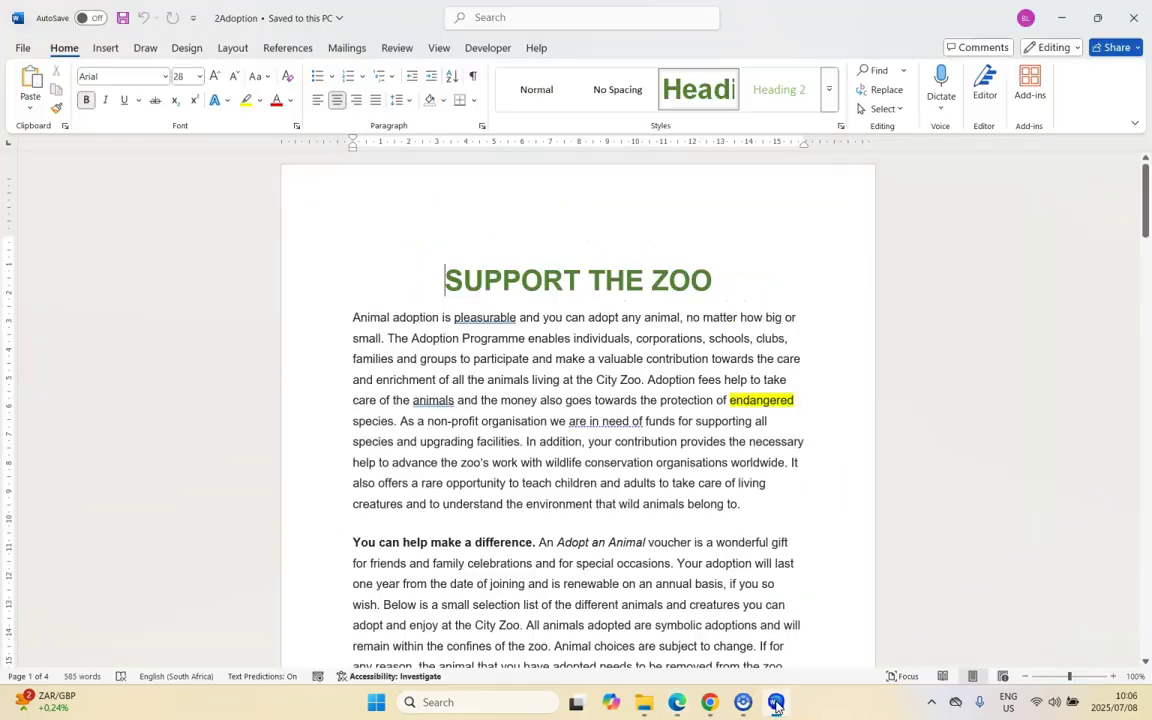
# - In Custom Margins, set Top to 2 cm and Gutter position to Left
pyautogui.click(233, 48)
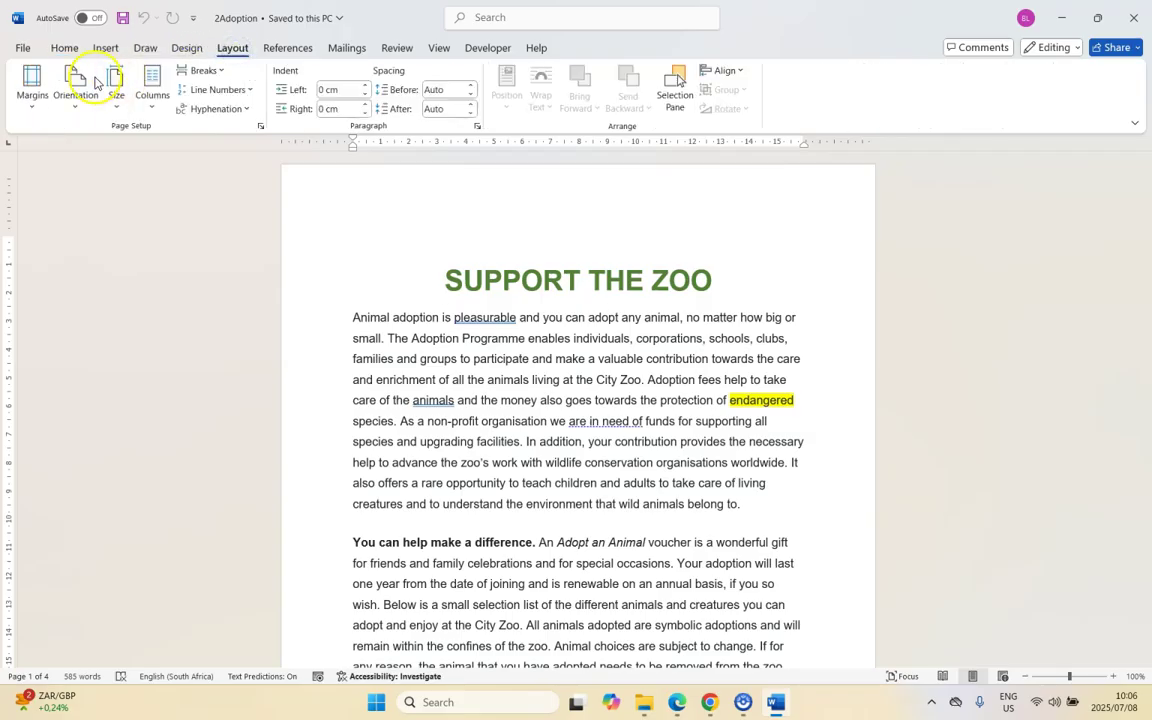
pyautogui.click(33, 100)
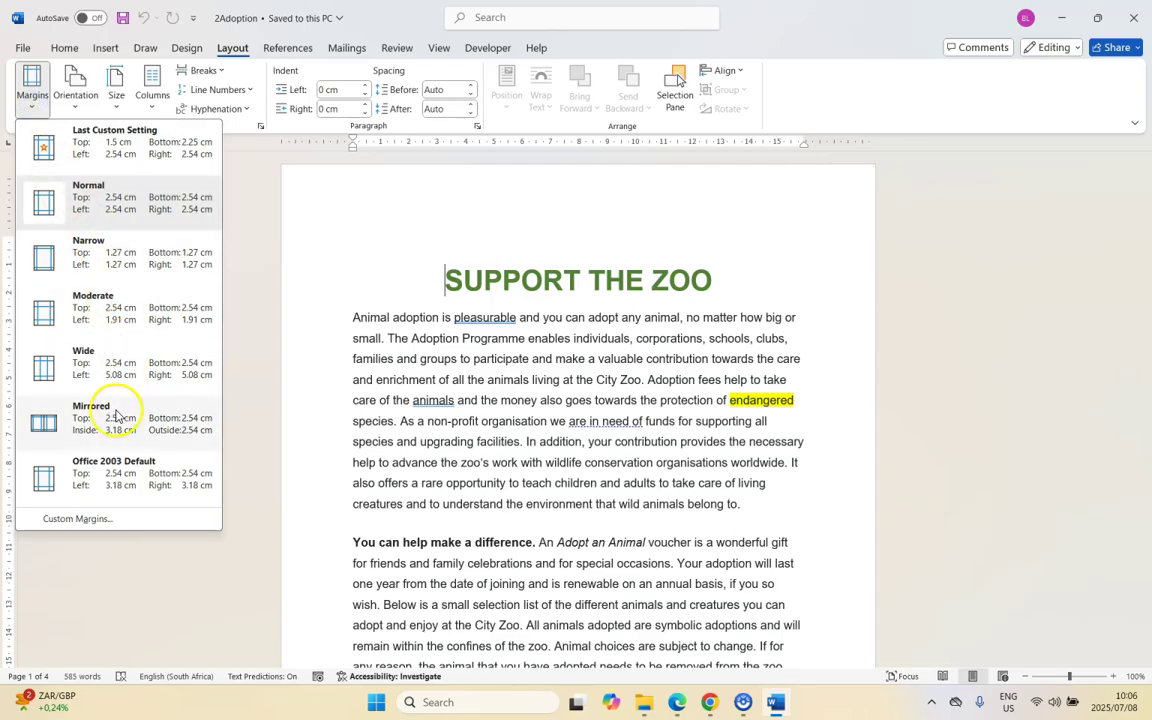
pyautogui.click(97, 520)
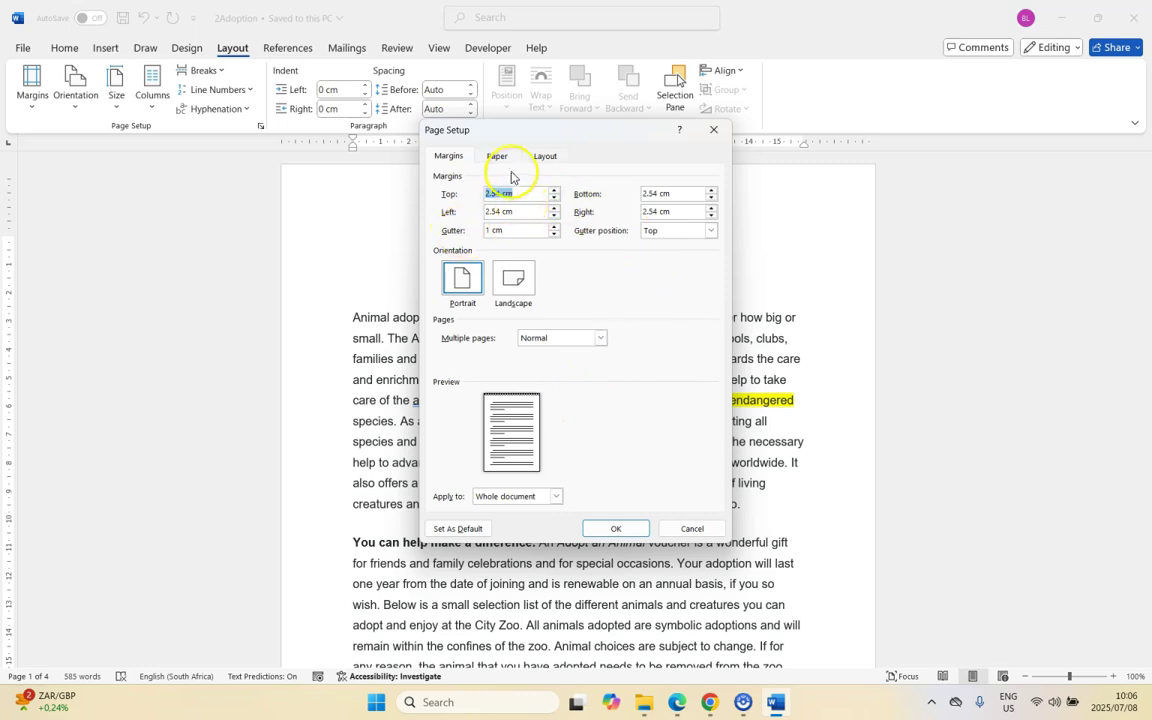
pyautogui.click(554, 199)
pyautogui.click(554, 199)
pyautogui.click(554, 199)
pyautogui.click(554, 199)
pyautogui.hotkey('alt', 'Tab')
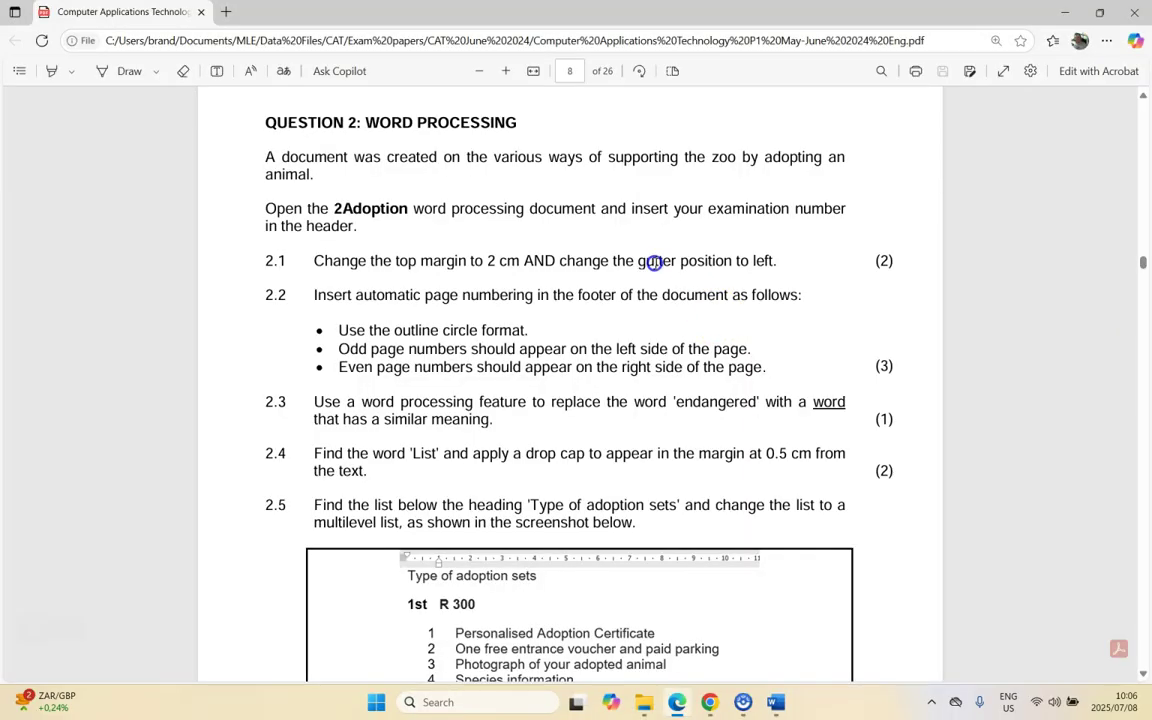
pyautogui.click(779, 703)
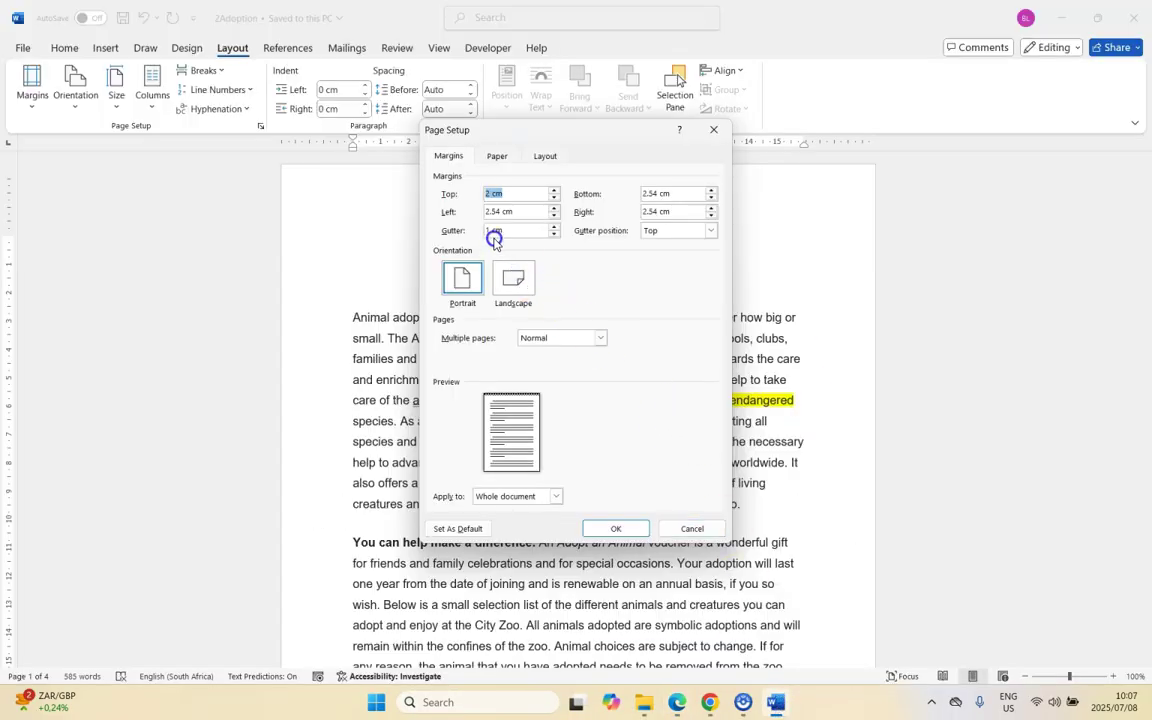
pyautogui.click(710, 232)
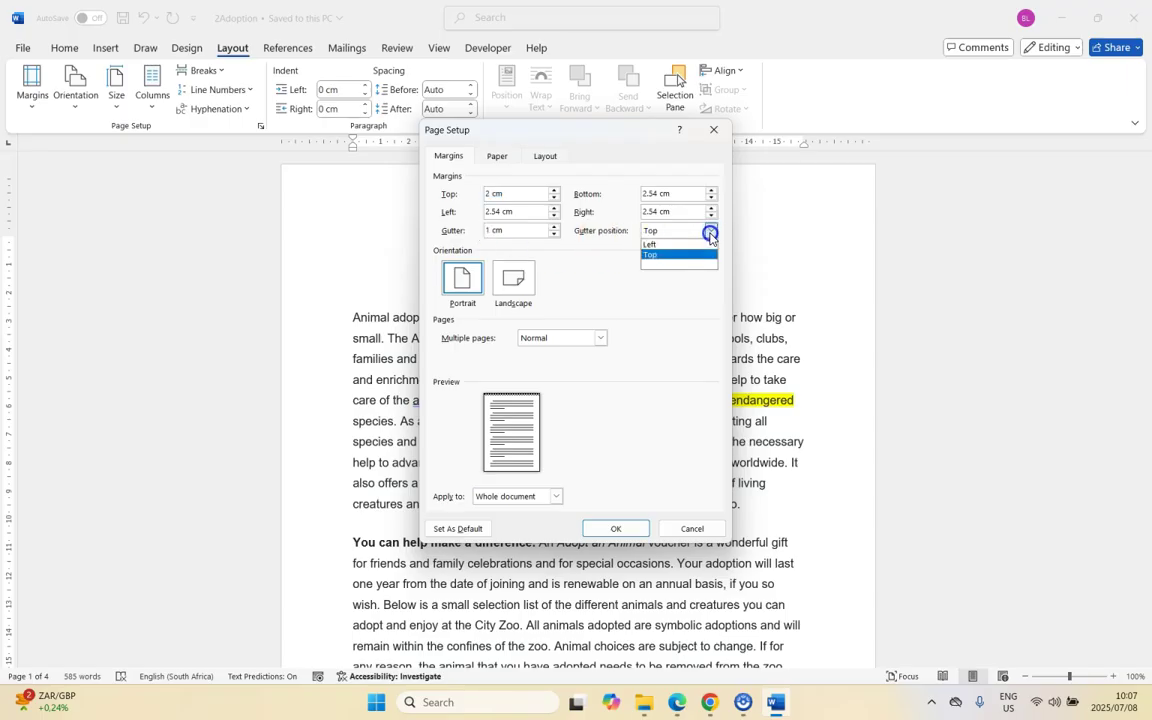
pyautogui.click(649, 246)
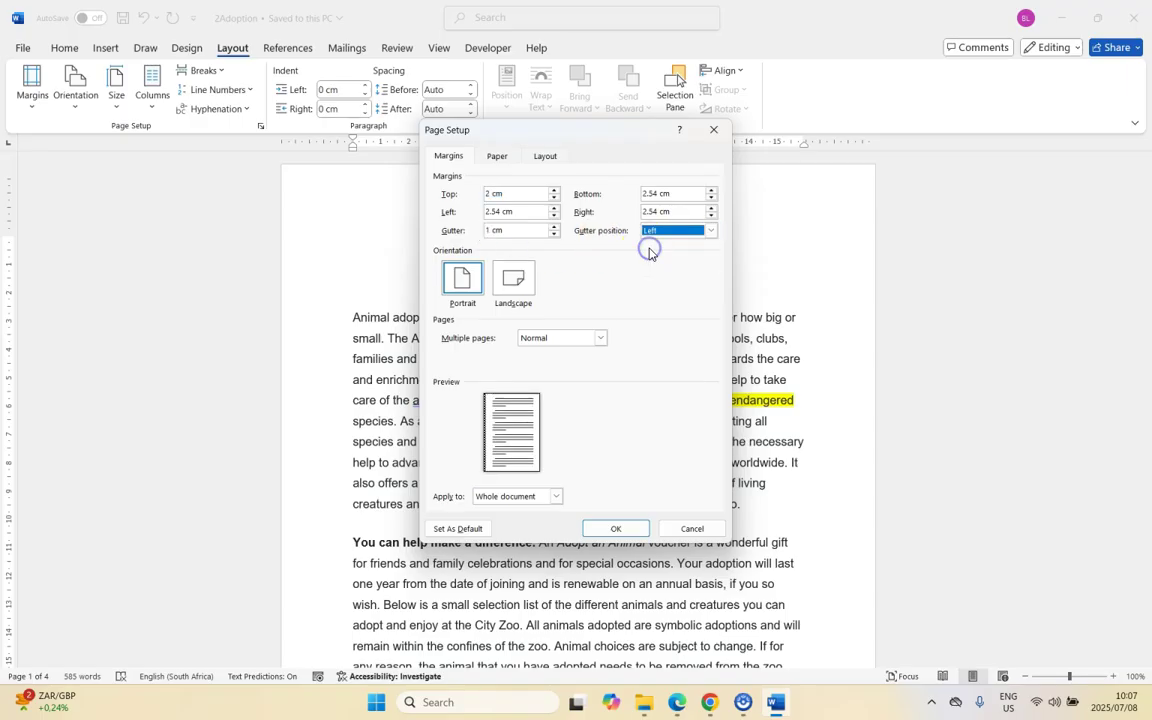
pyautogui.click(631, 530)
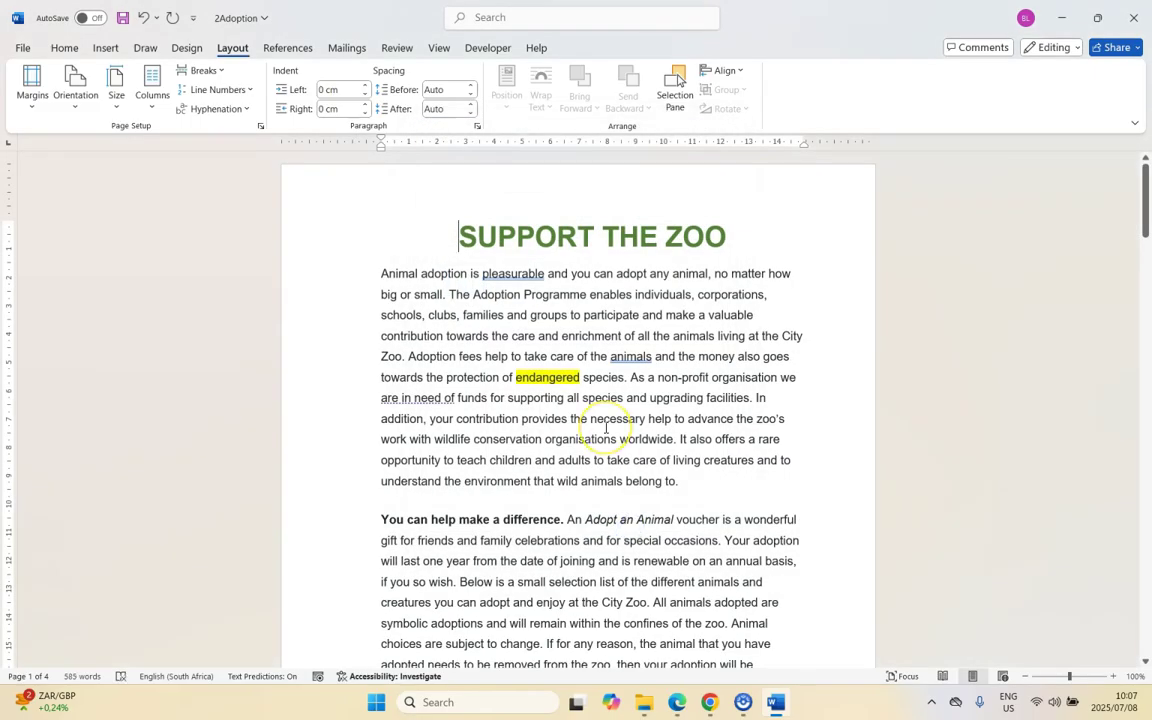
pyautogui.hotkey('alt', 'Tab')
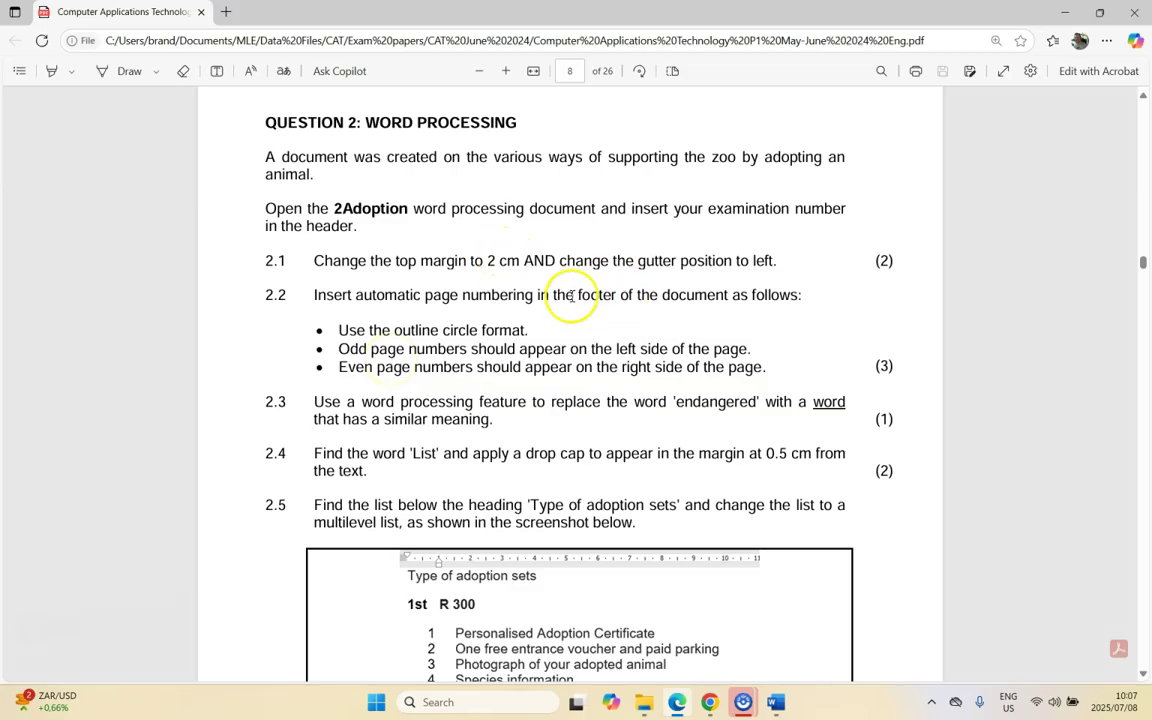
pyautogui.hotkey('alt', 'Tab')
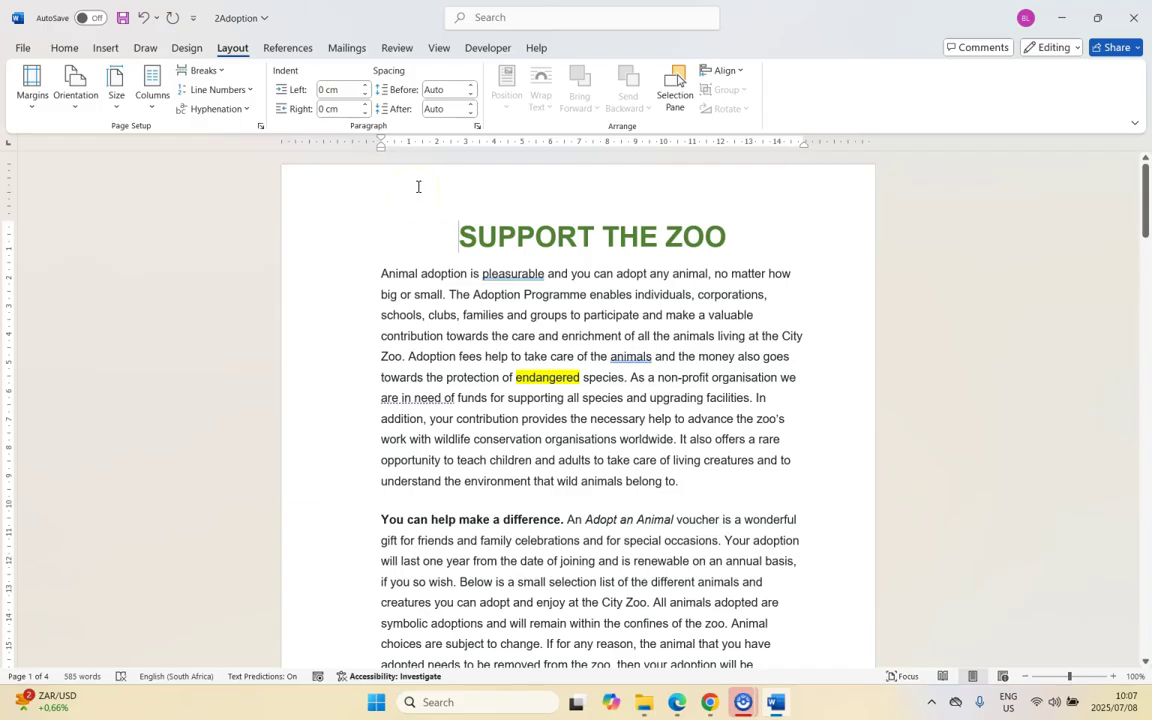
# - Edit the footer and enable Different Odd & Even Pages, checking the exam's numbering instructions
pyautogui.click(64, 47)
pyautogui.click(105, 47)
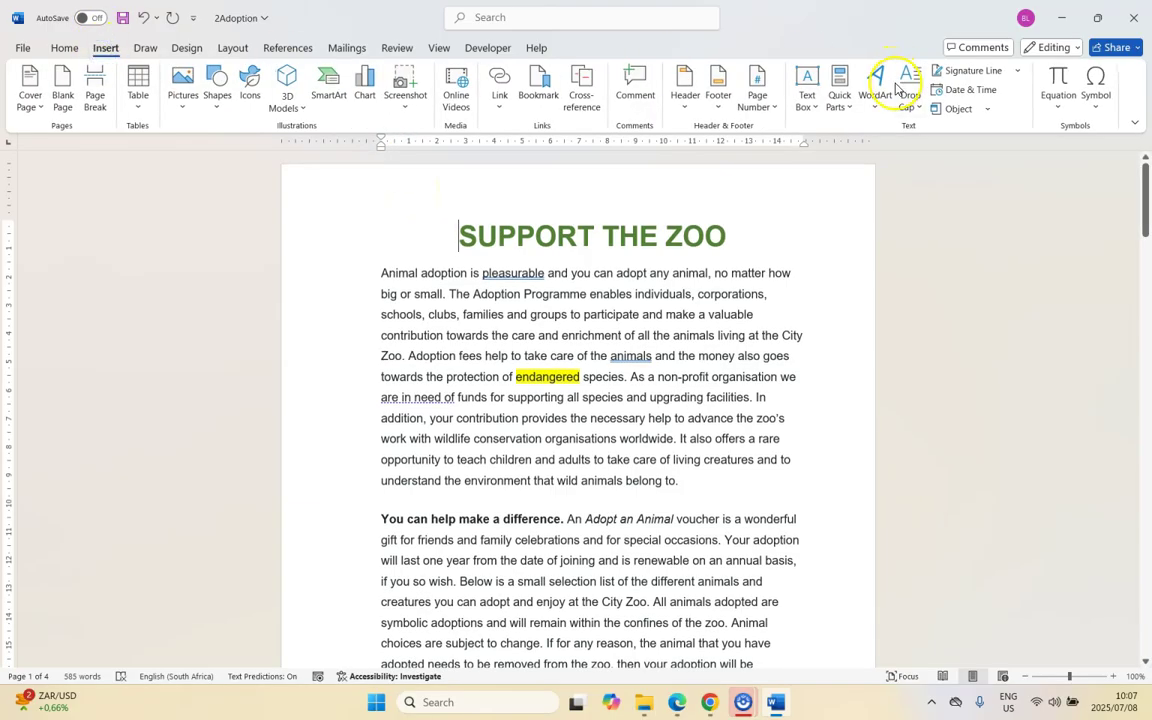
pyautogui.click(718, 108)
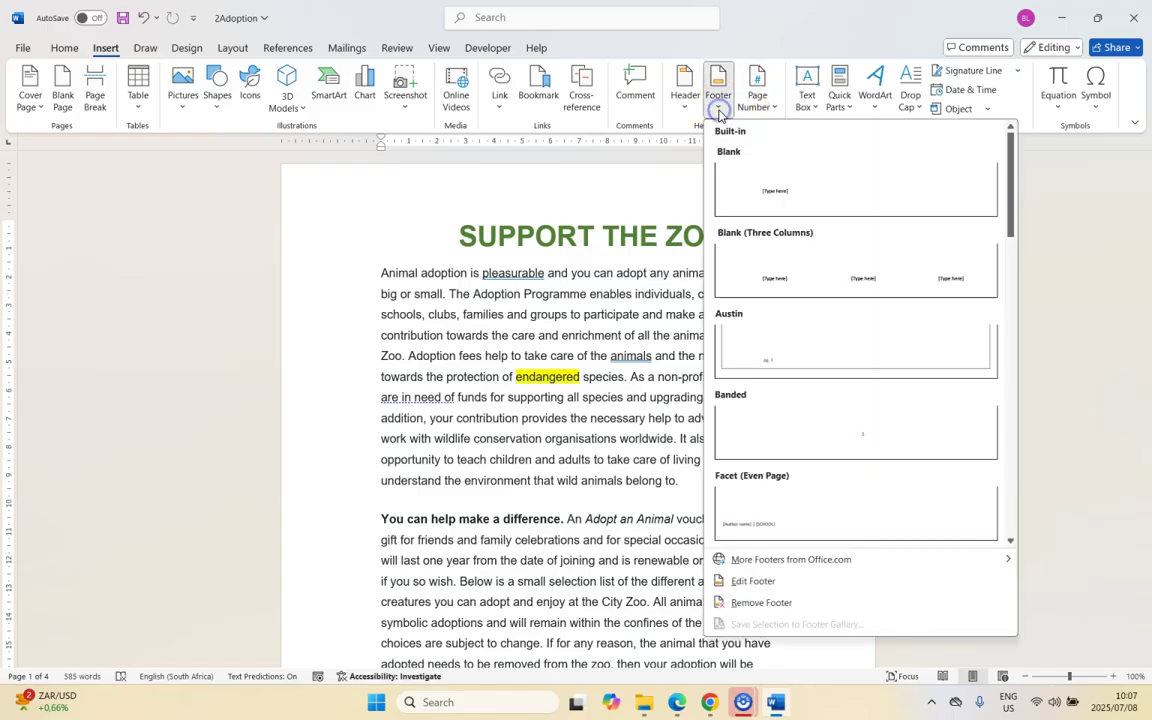
pyautogui.click(762, 582)
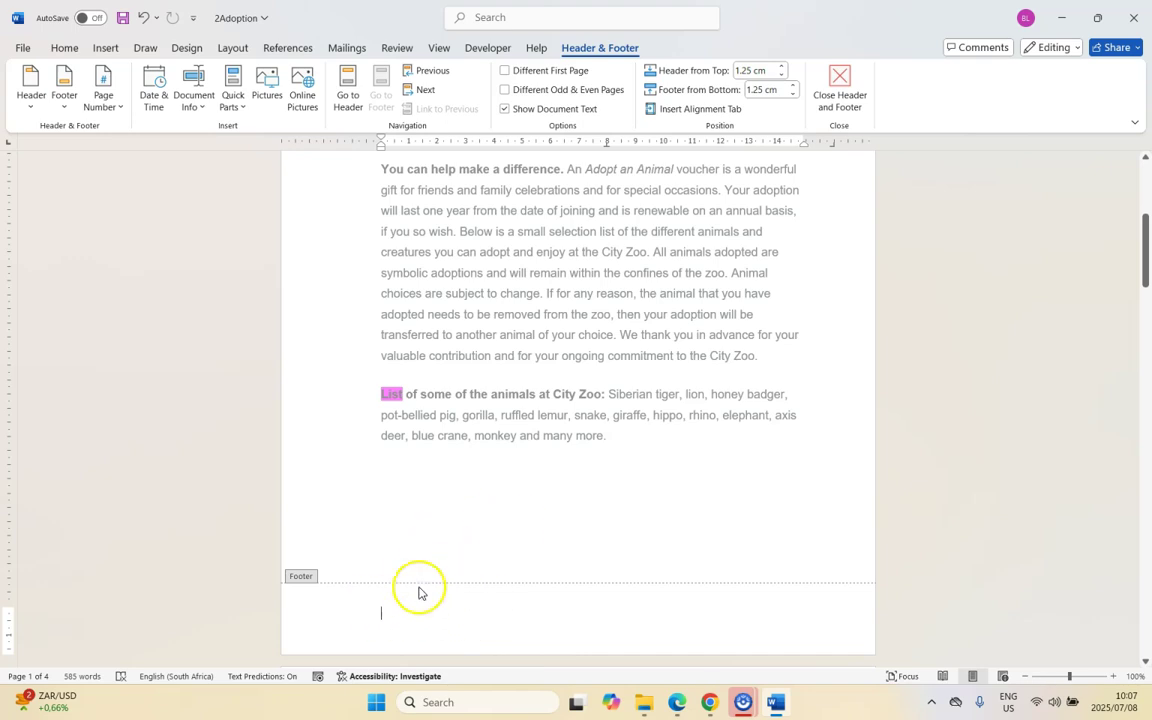
pyautogui.click(505, 90)
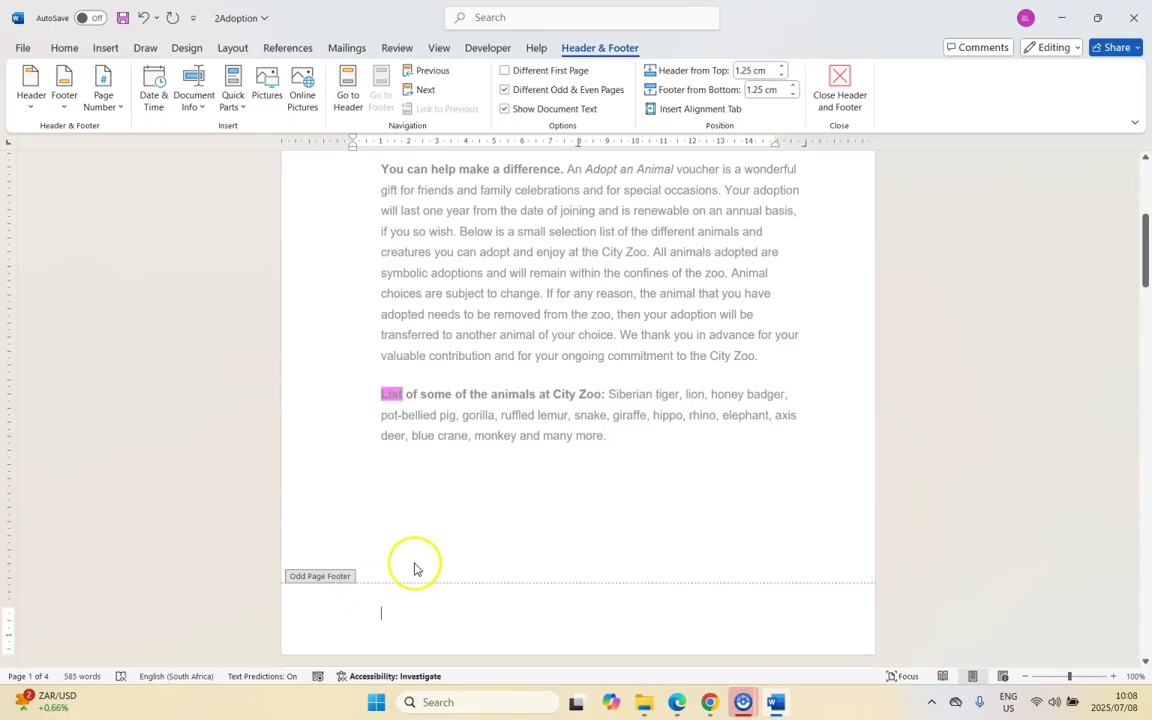
pyautogui.hotkey('alt', 'Tab')
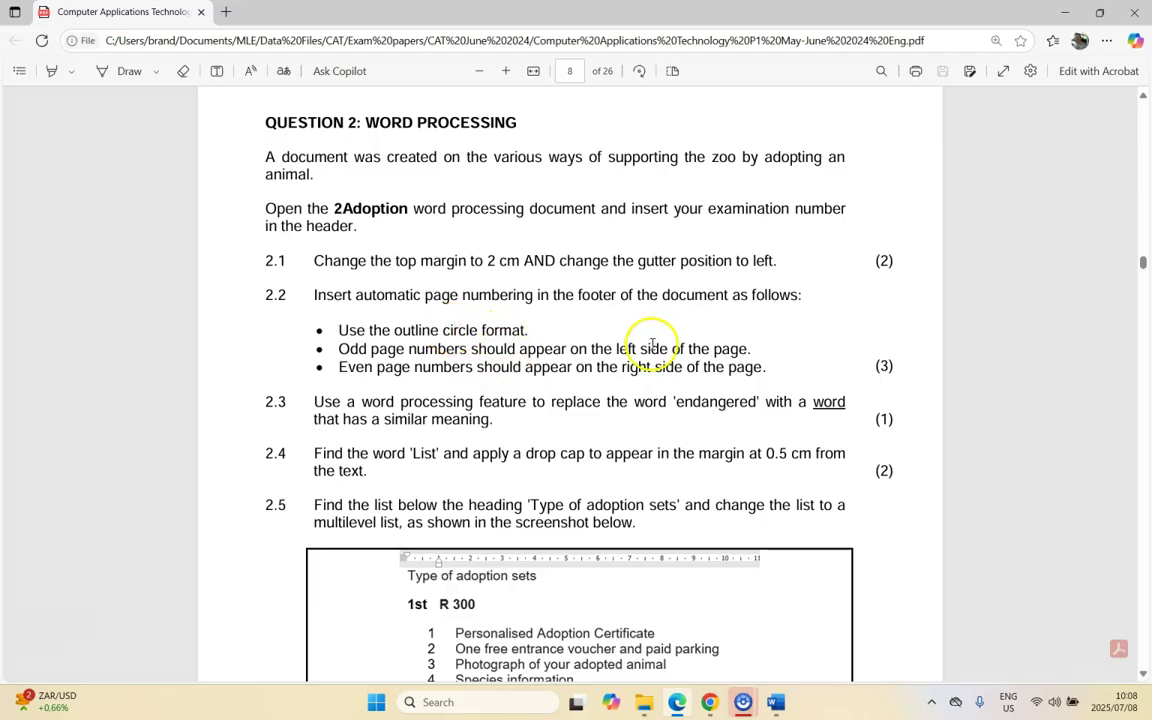
pyautogui.hotkey('alt', 'Tab')
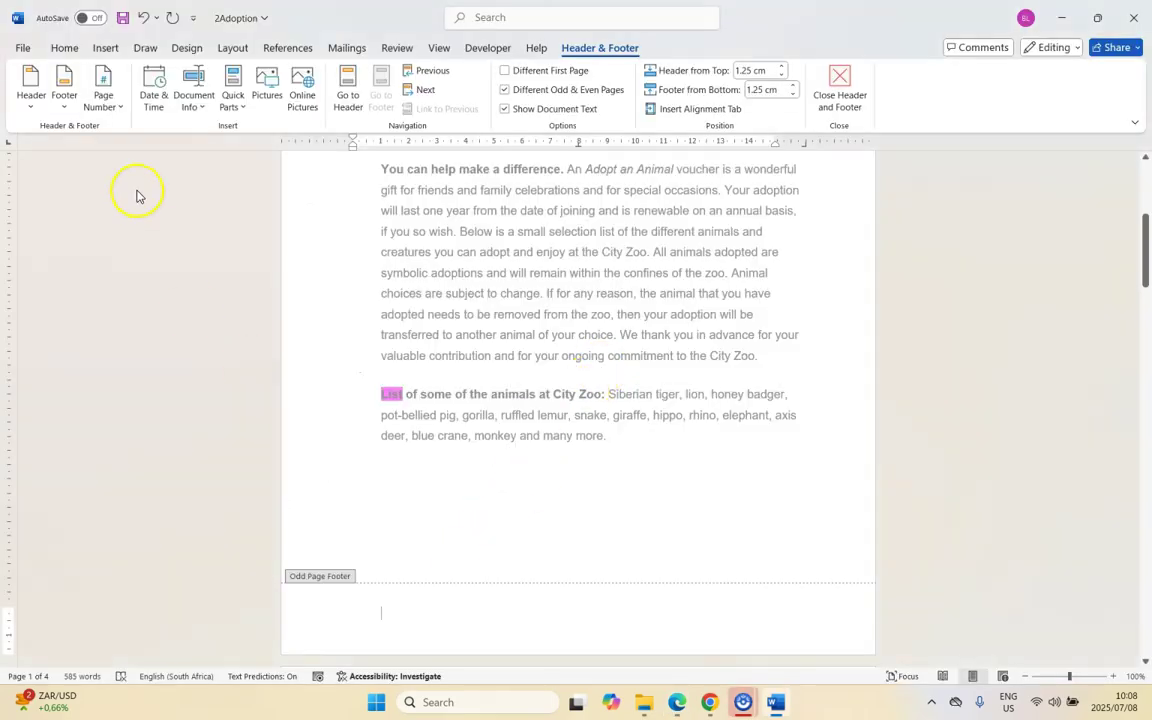
# - Insert a Bottom of Page 'Outline Circle 1' page number in the odd-page footer
pyautogui.click(115, 107)
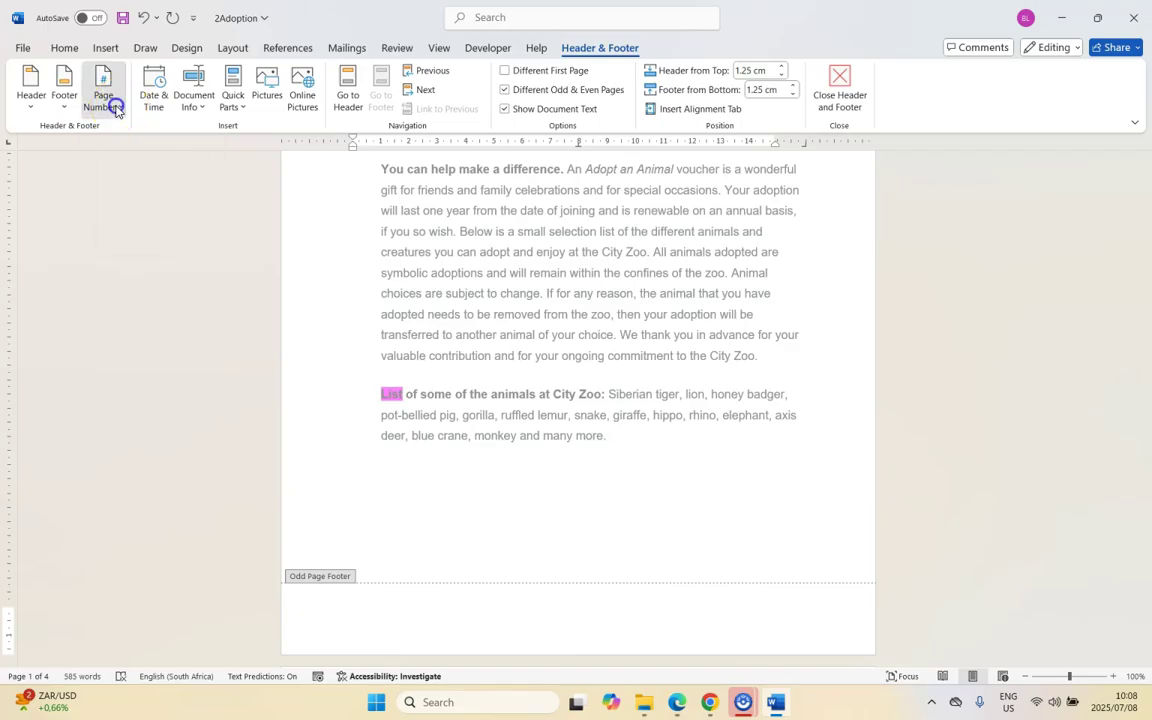
pyautogui.moveTo(128, 151)
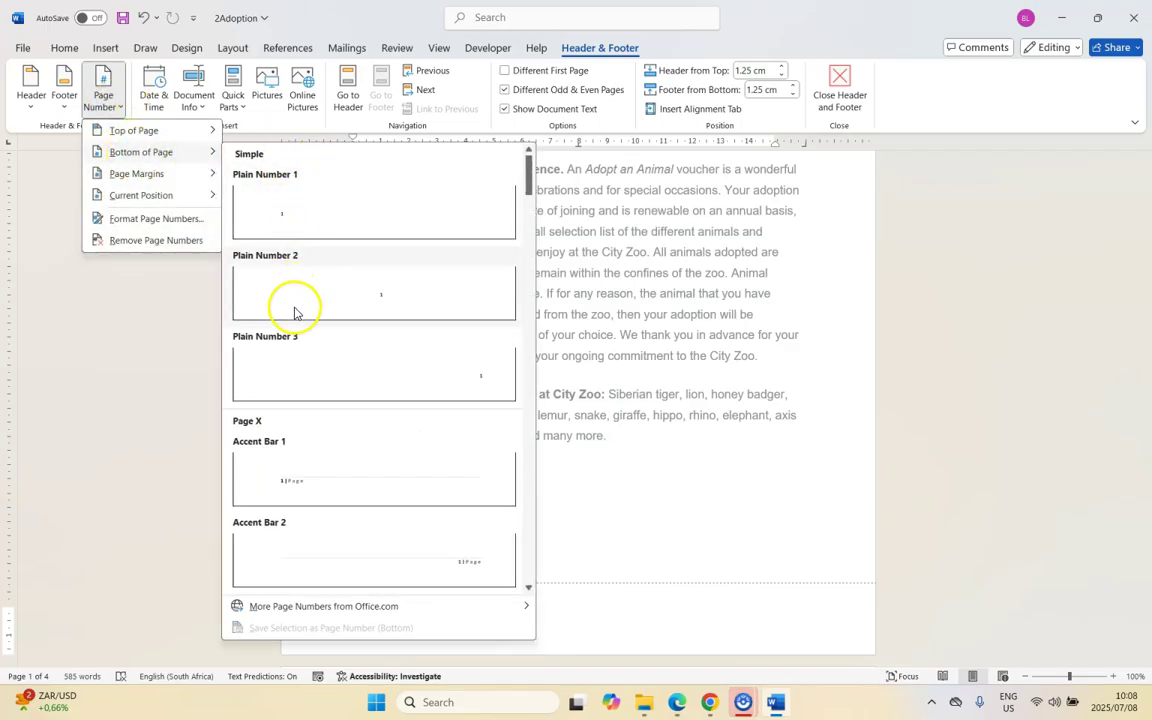
pyautogui.scroll(-10, 297, 428)
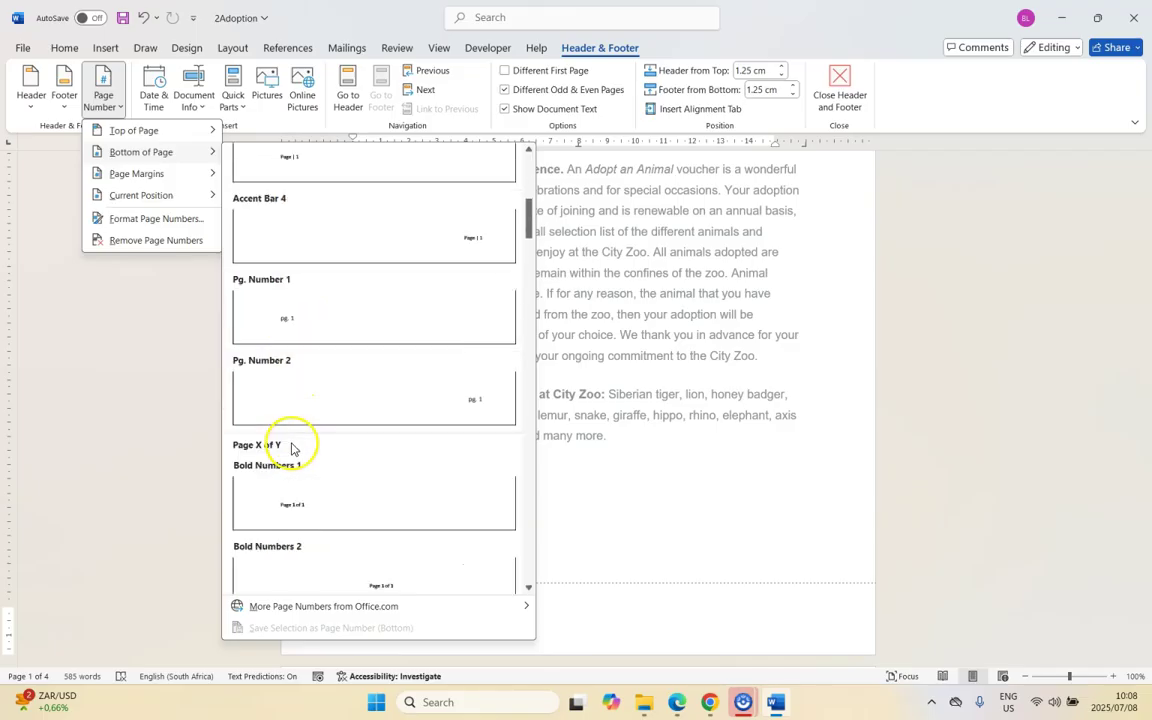
pyautogui.scroll(-12, 292, 448)
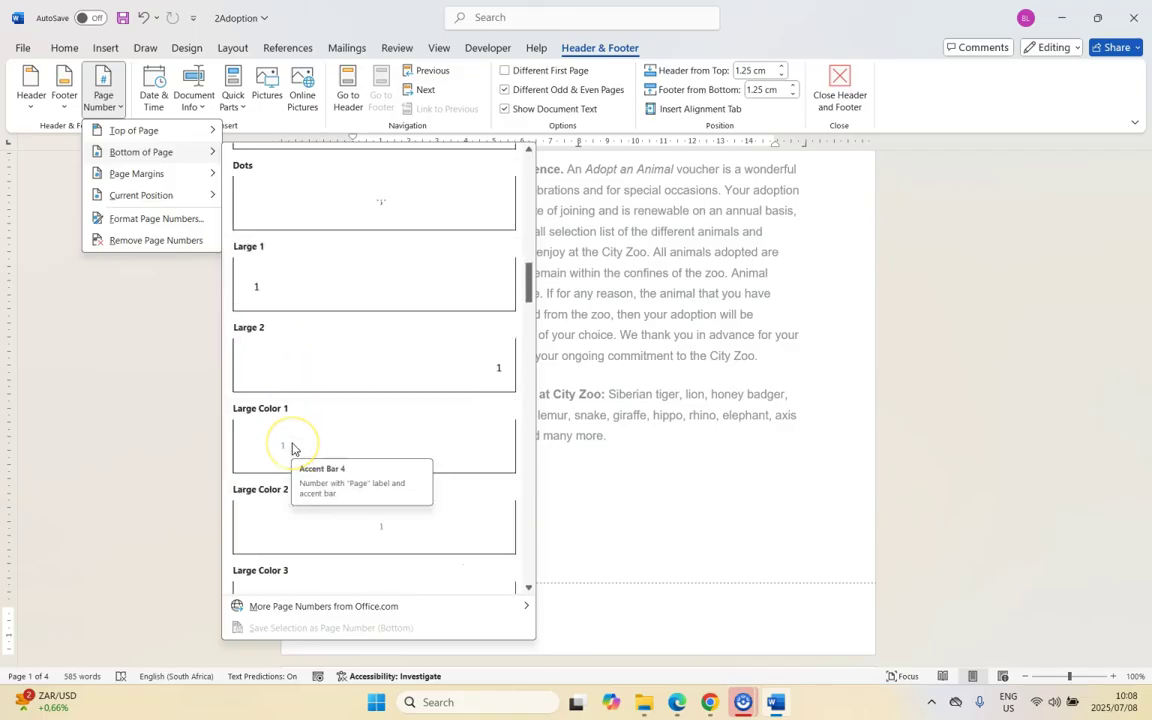
pyautogui.scroll(-15, 292, 448)
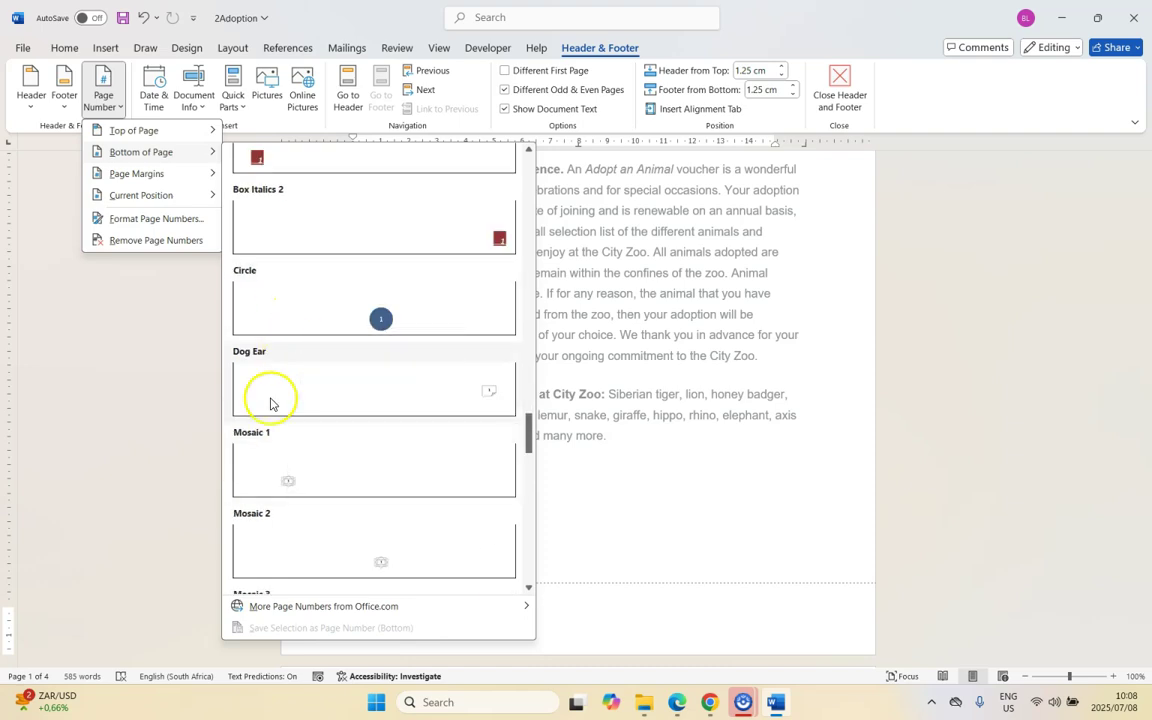
pyautogui.scroll(-3, 270, 400)
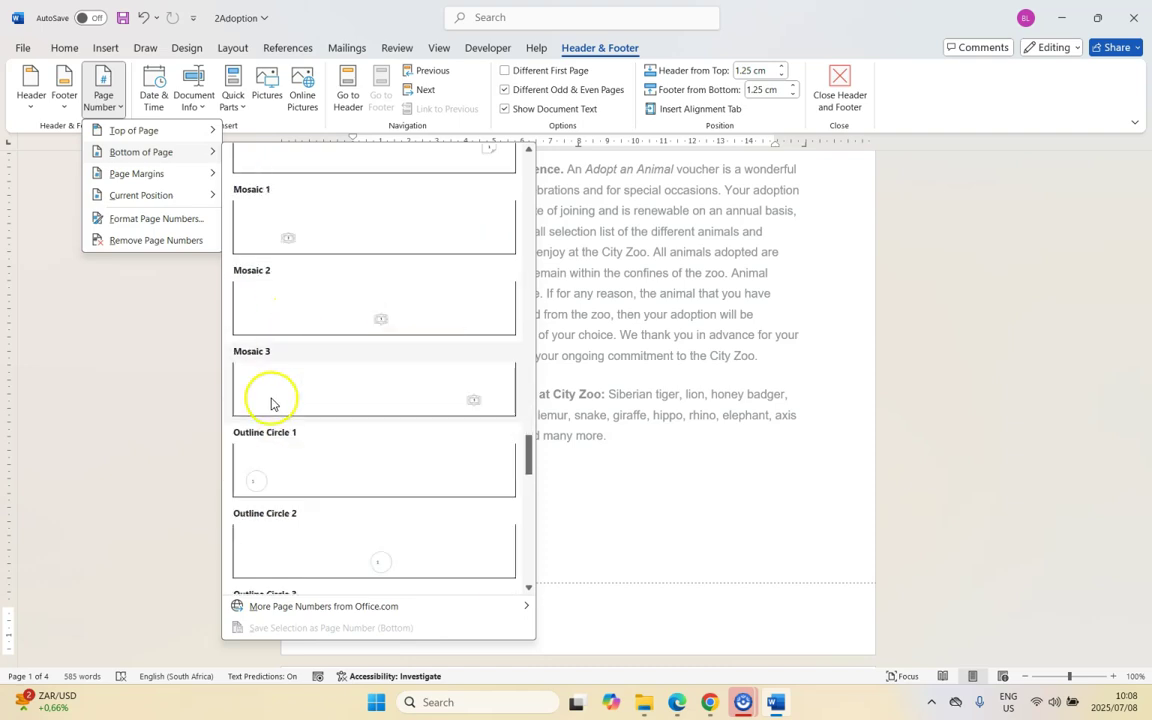
pyautogui.click(252, 485)
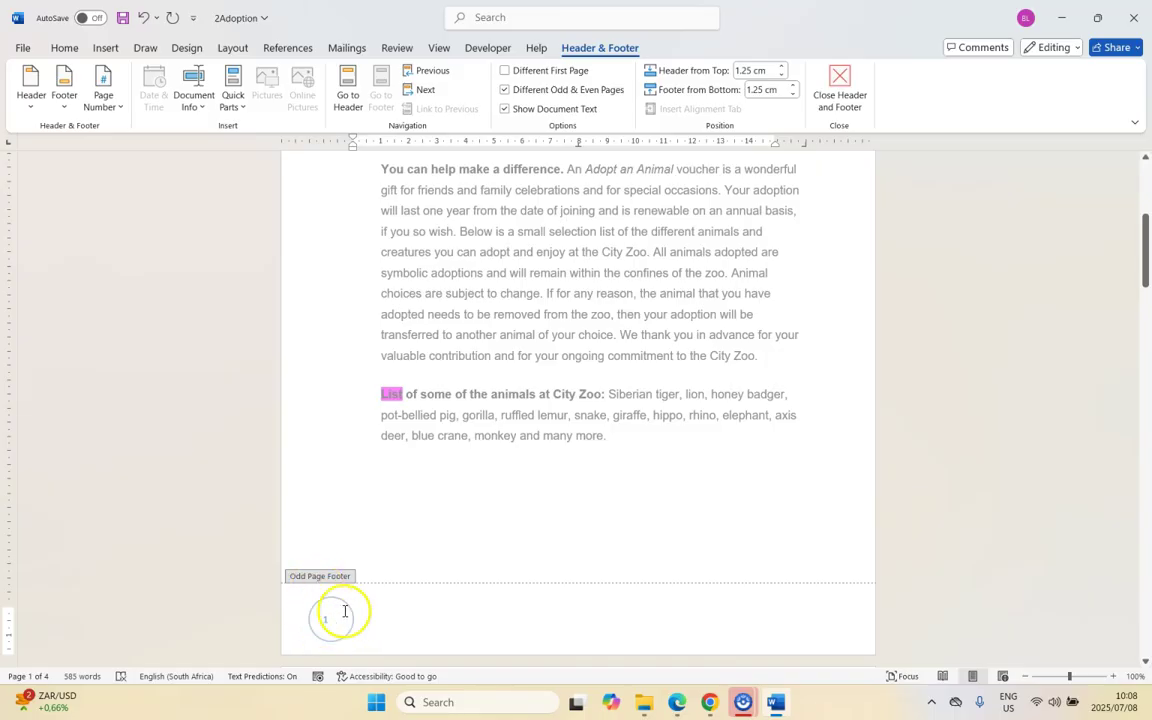
pyautogui.scroll(-10, 455, 543)
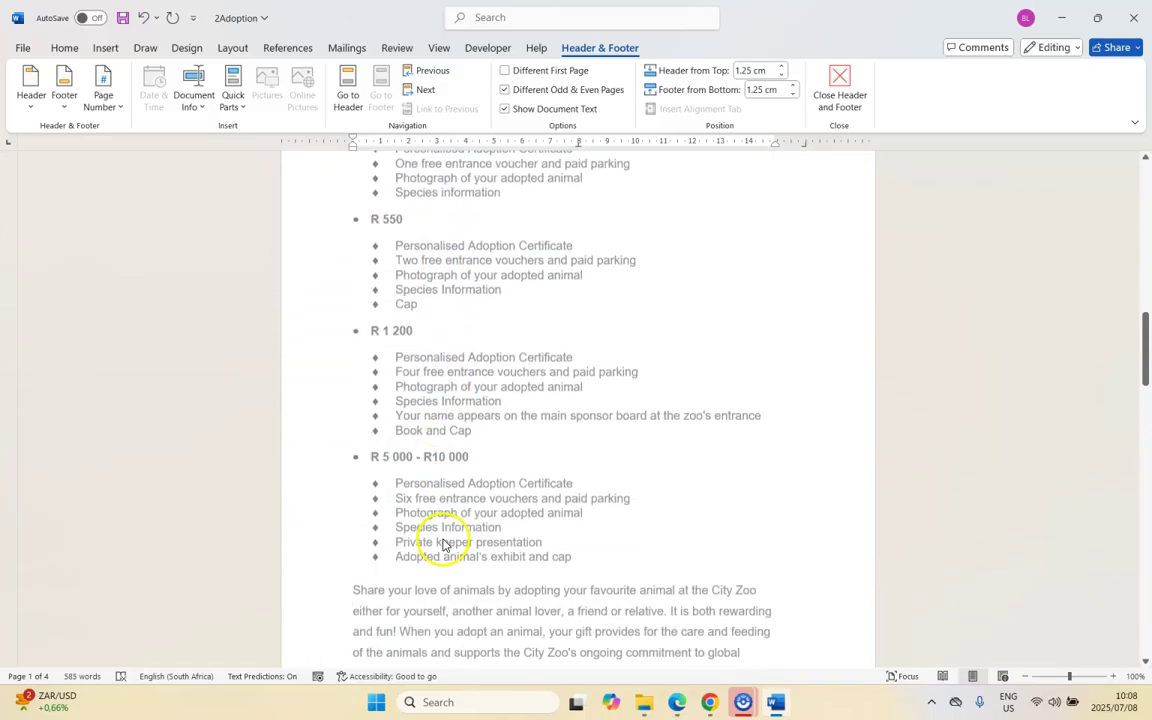
pyautogui.scroll(-5, 443, 545)
# - Add an Outline Circle 3 page number at the right of the even-page footer
pyautogui.click(353, 570)
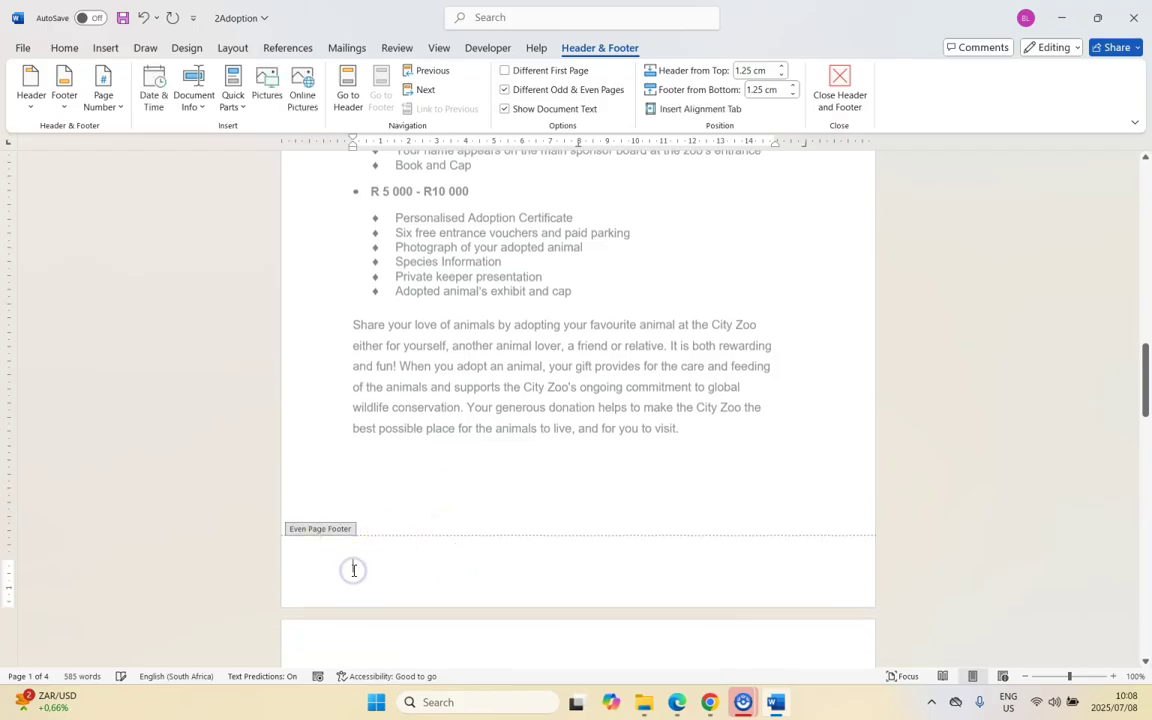
pyautogui.click(117, 106)
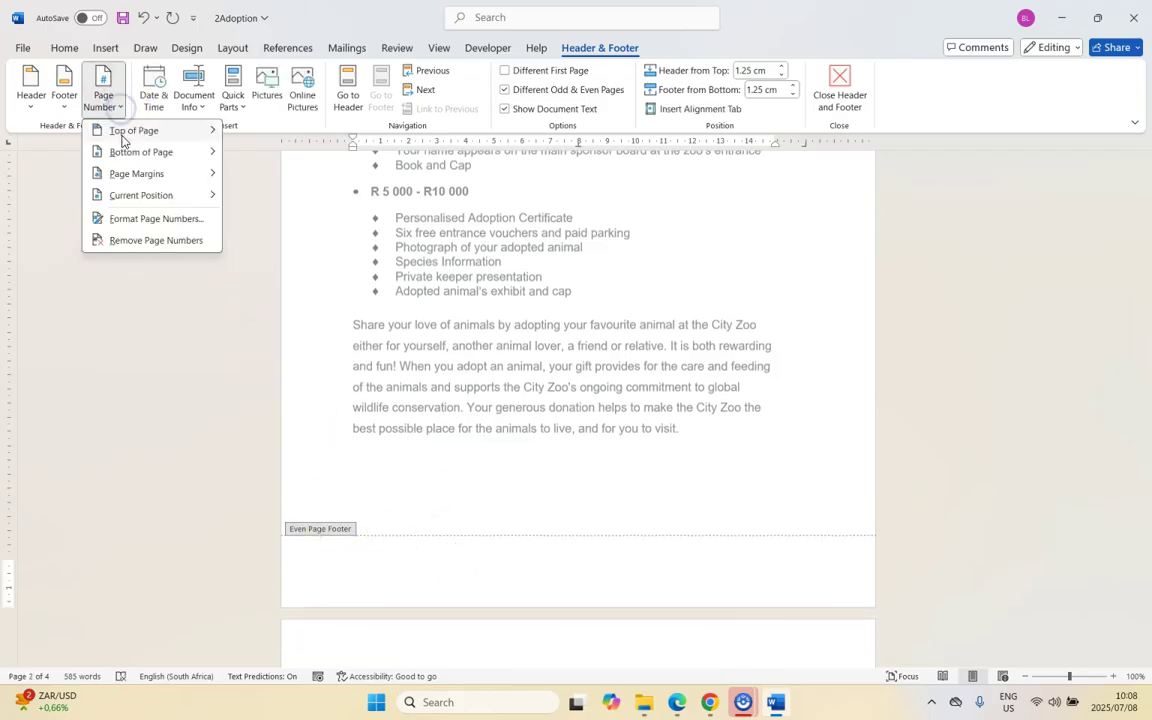
pyautogui.moveTo(211, 150)
pyautogui.scroll(-10, 404, 406)
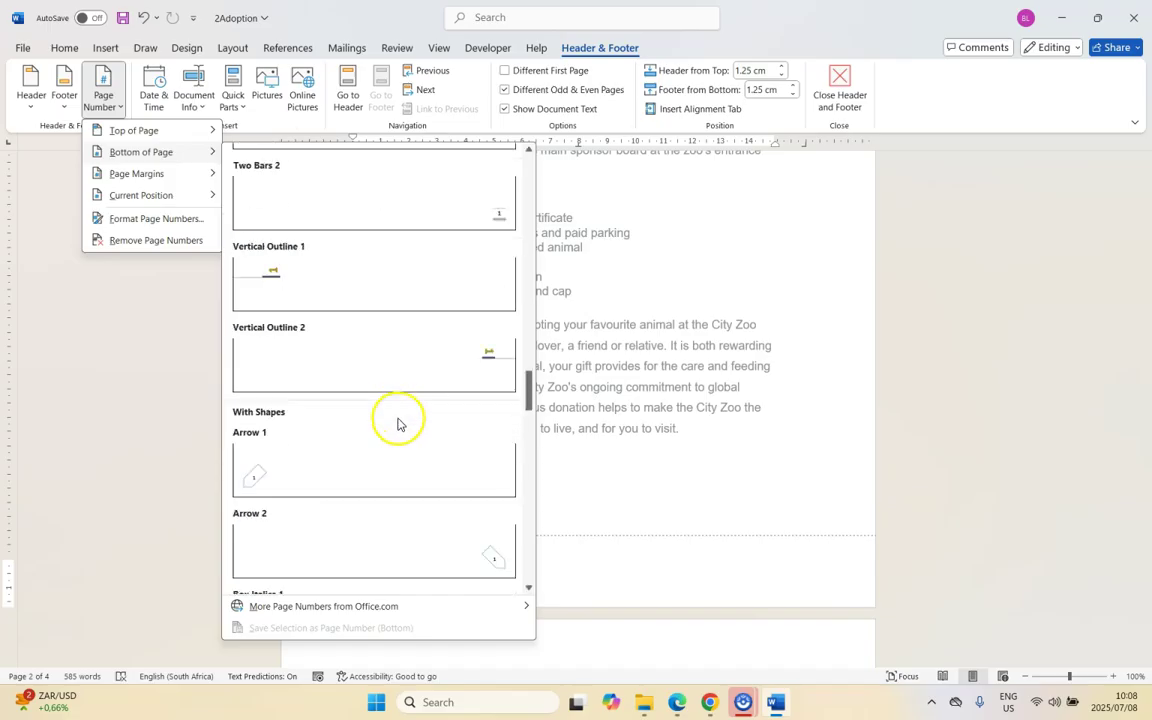
pyautogui.scroll(-10, 397, 424)
pyautogui.scroll(8, 393, 427)
pyautogui.scroll(-8, 390, 435)
pyautogui.scroll(5, 385, 440)
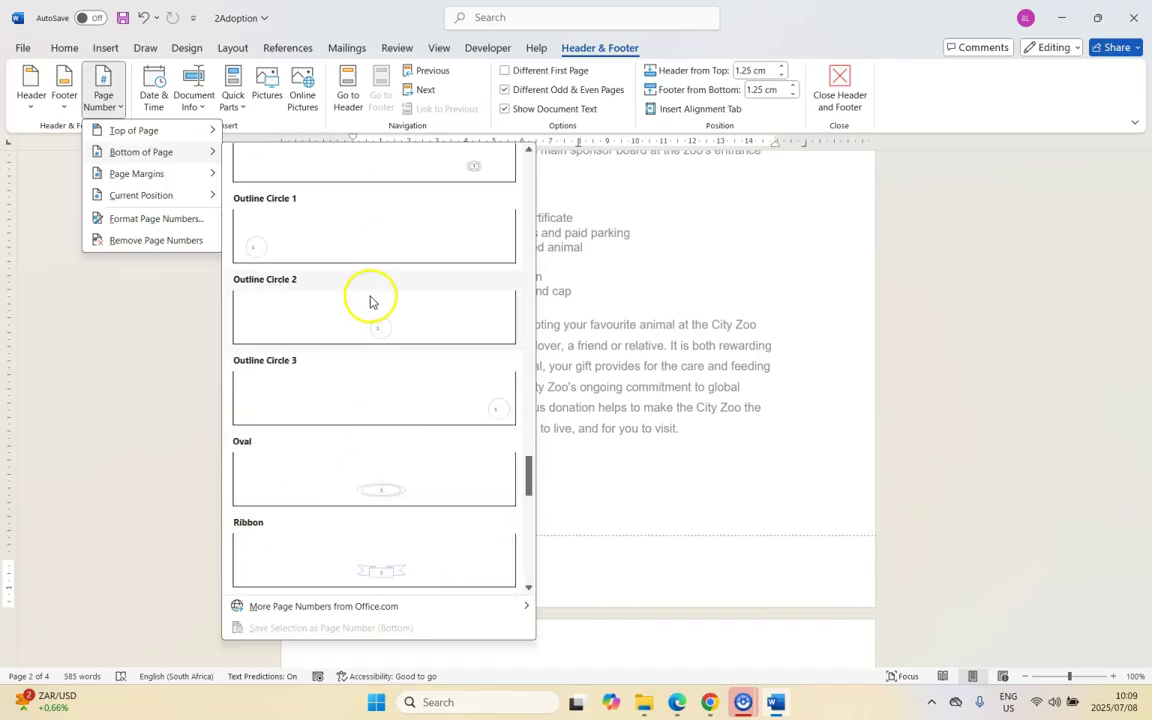
pyautogui.click(463, 416)
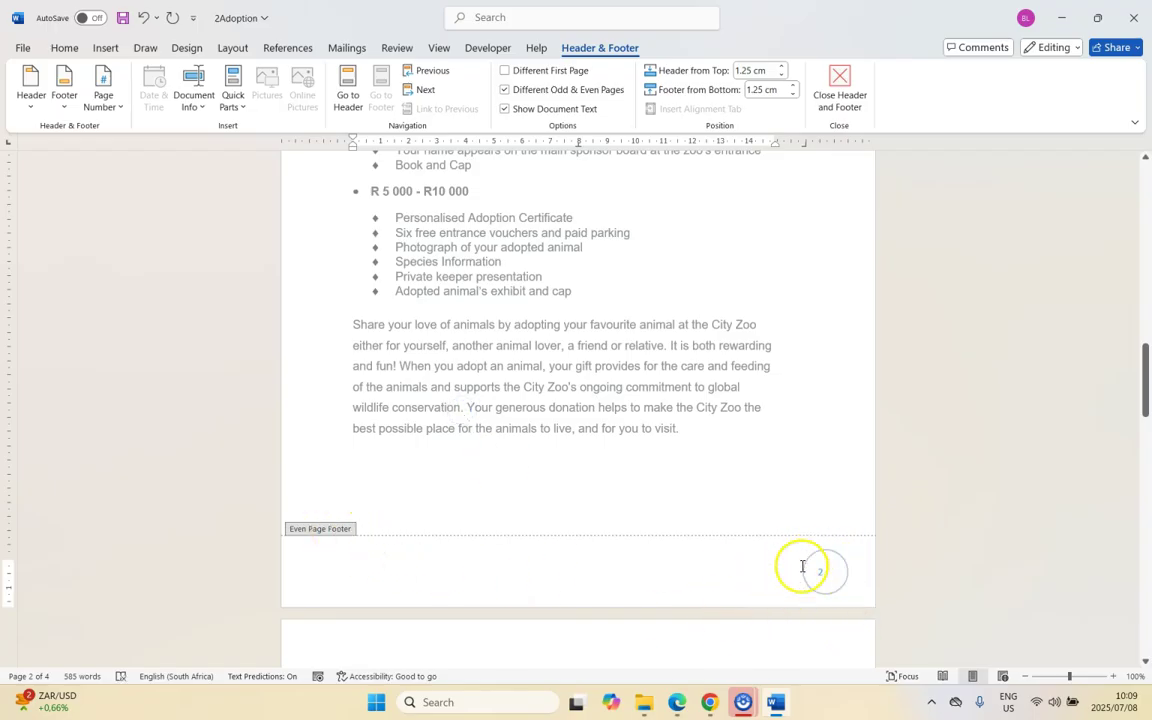
pyautogui.scroll(10, 802, 566)
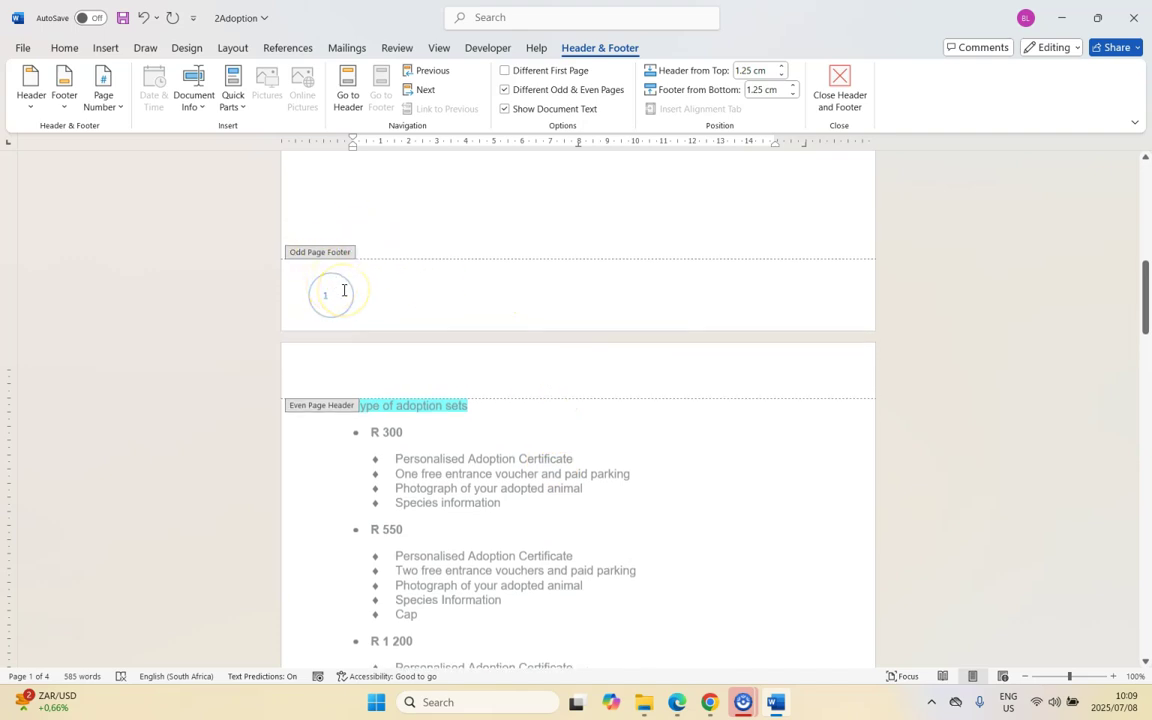
# - Close footer editing and switch to the exam paper in Edge
pyautogui.click(425, 308)
pyautogui.scroll(-10, 594, 220)
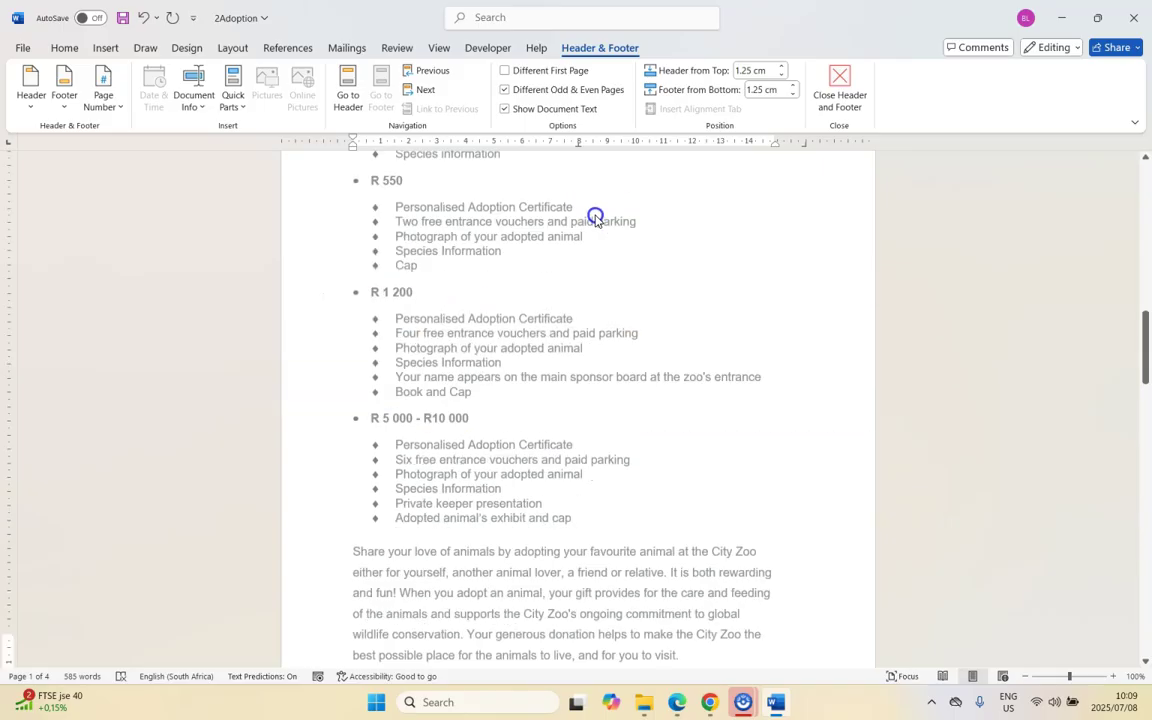
pyautogui.doubleClick(602, 244)
pyautogui.scroll(-3, 566, 301)
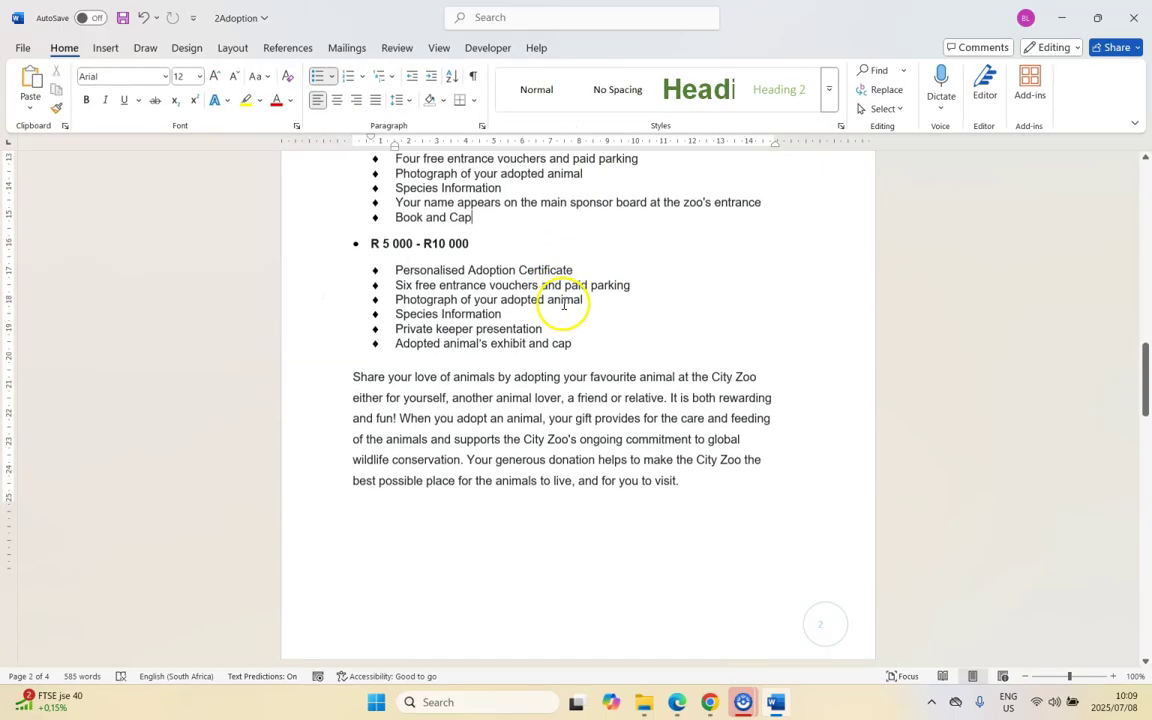
pyautogui.hotkey('alt', 'Tab')
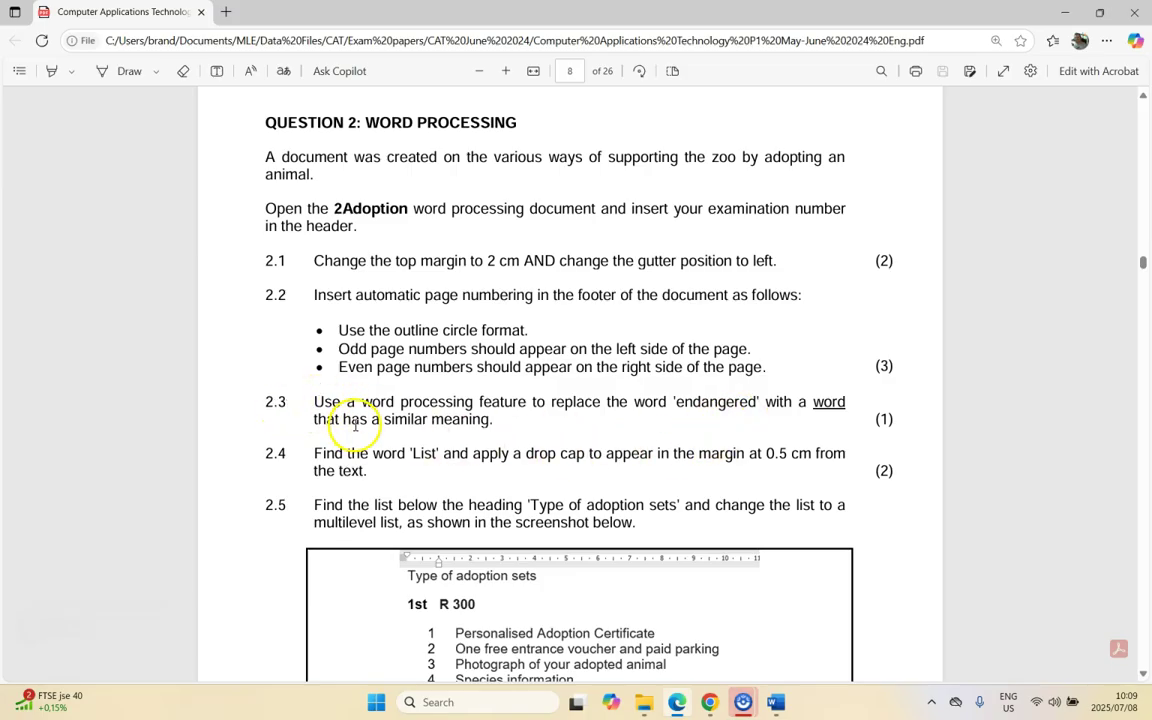
# - Read question 2.3, then find and select 'endangered' in the Word document
pyautogui.doubleClick(586, 404)
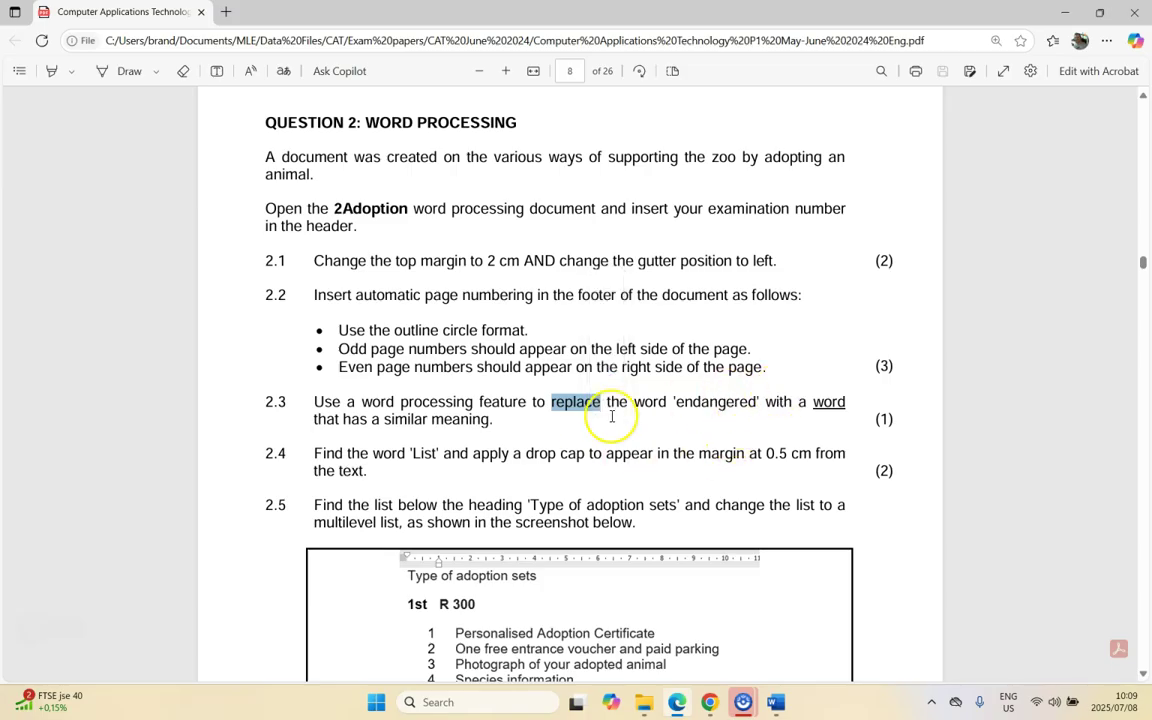
pyautogui.hotkey('alt', 'Tab')
pyautogui.scroll(-3, 530, 391)
pyautogui.scroll(10, 524, 390)
pyautogui.scroll(8, 519, 404)
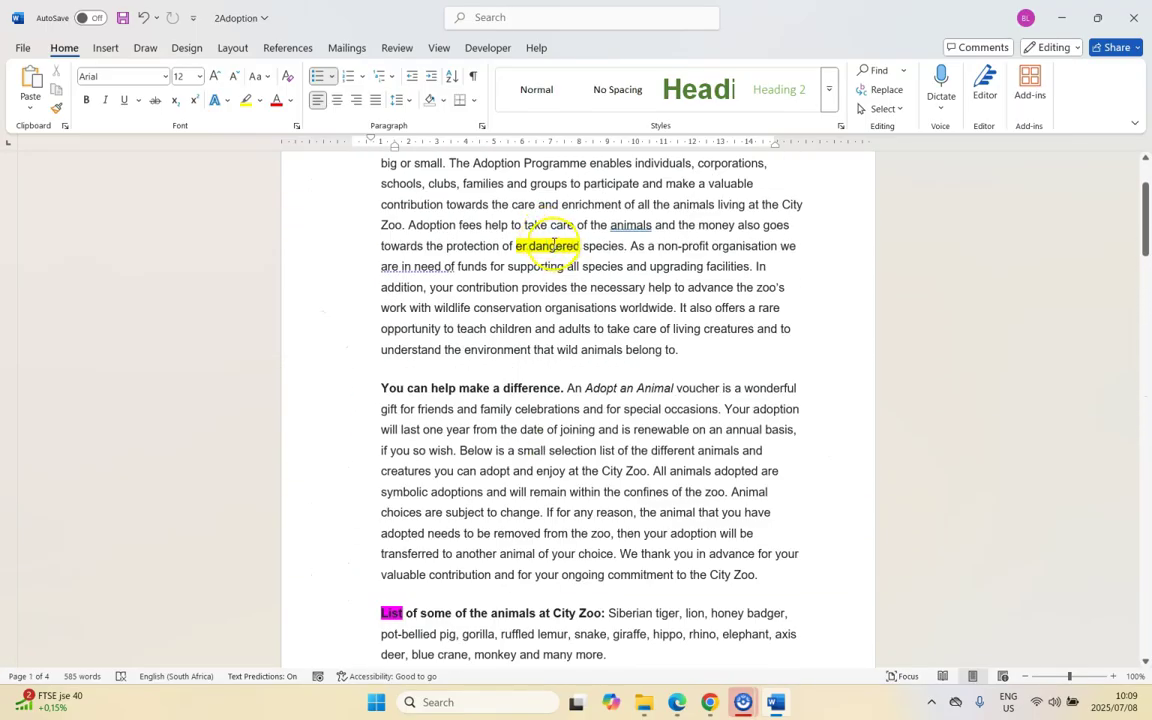
pyautogui.doubleClick(553, 246)
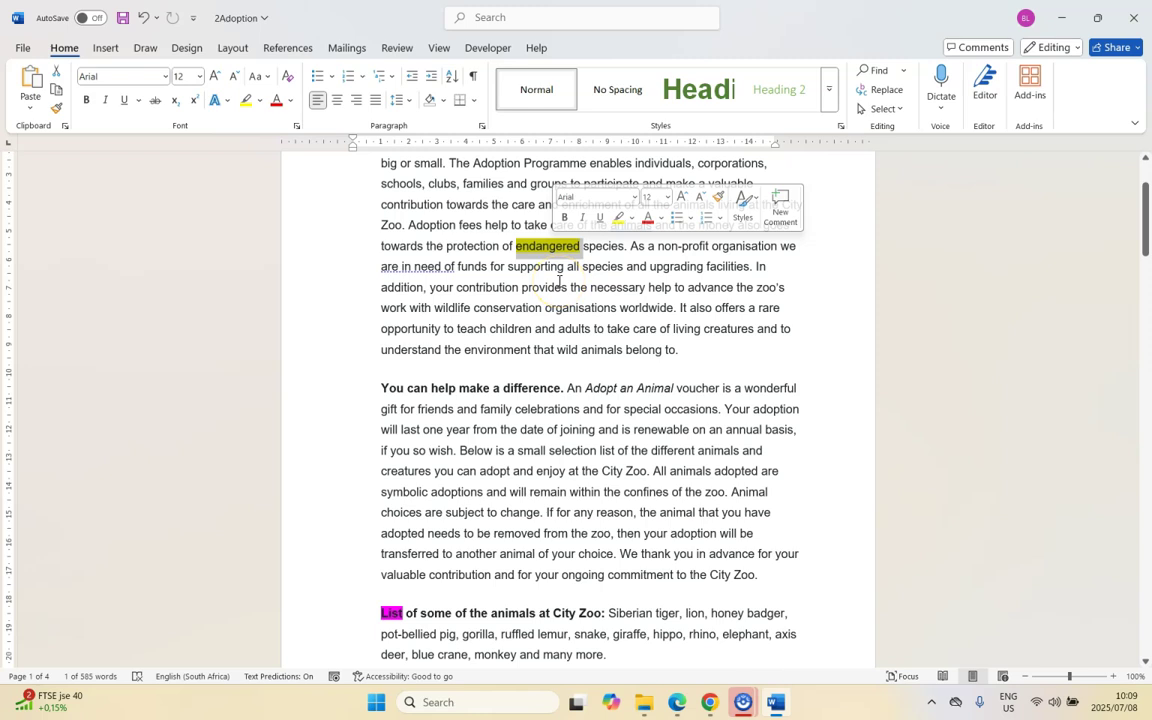
pyautogui.hotkey('alt', 'Tab')
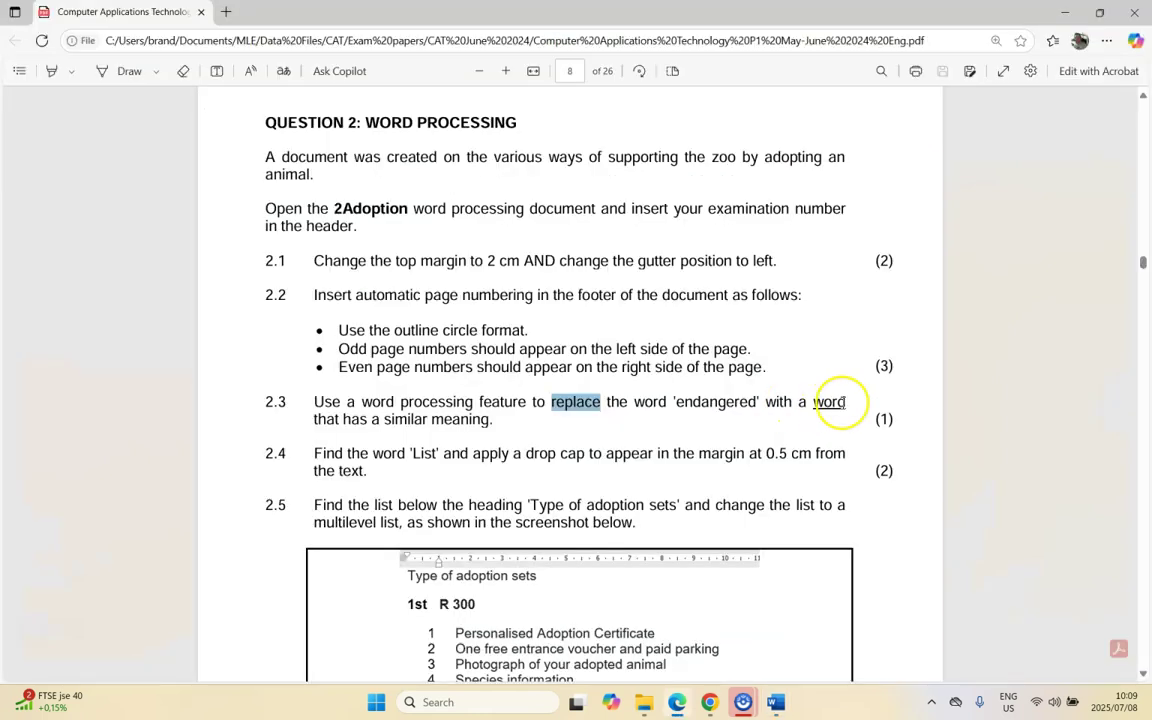
pyautogui.doubleClick(828, 402)
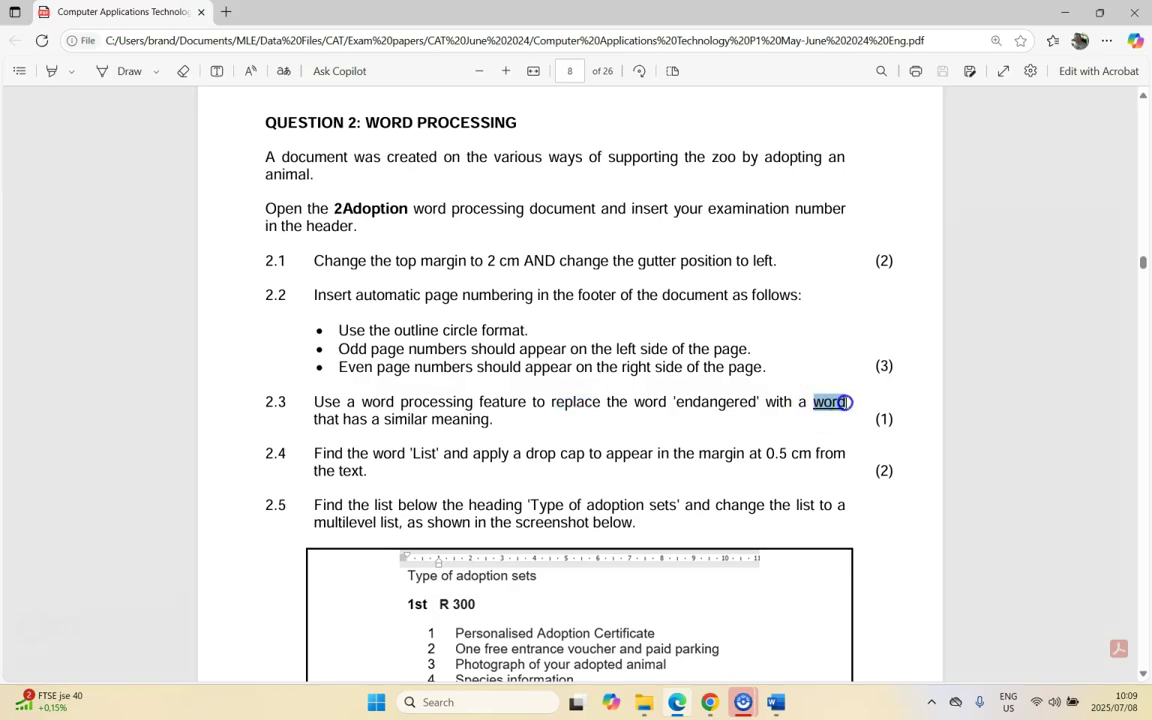
pyautogui.click(777, 703)
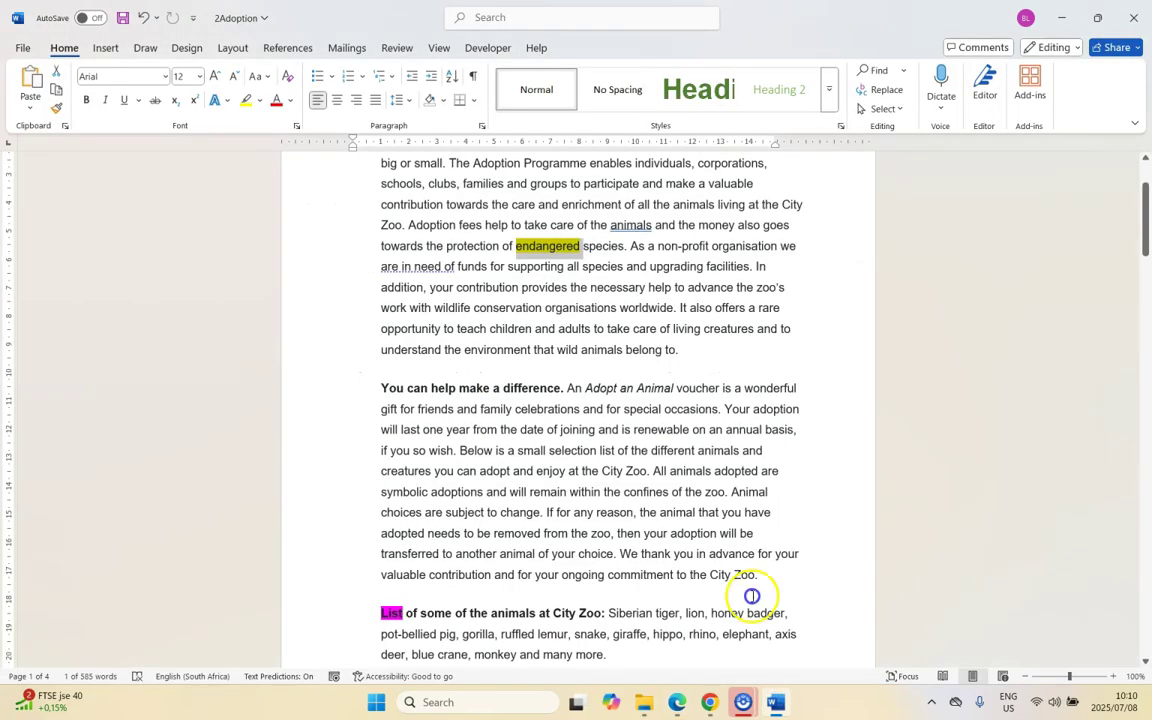
# - Show the Synonyms suggestions for 'endangered' from its right-click menu
pyautogui.rightClick(542, 252)
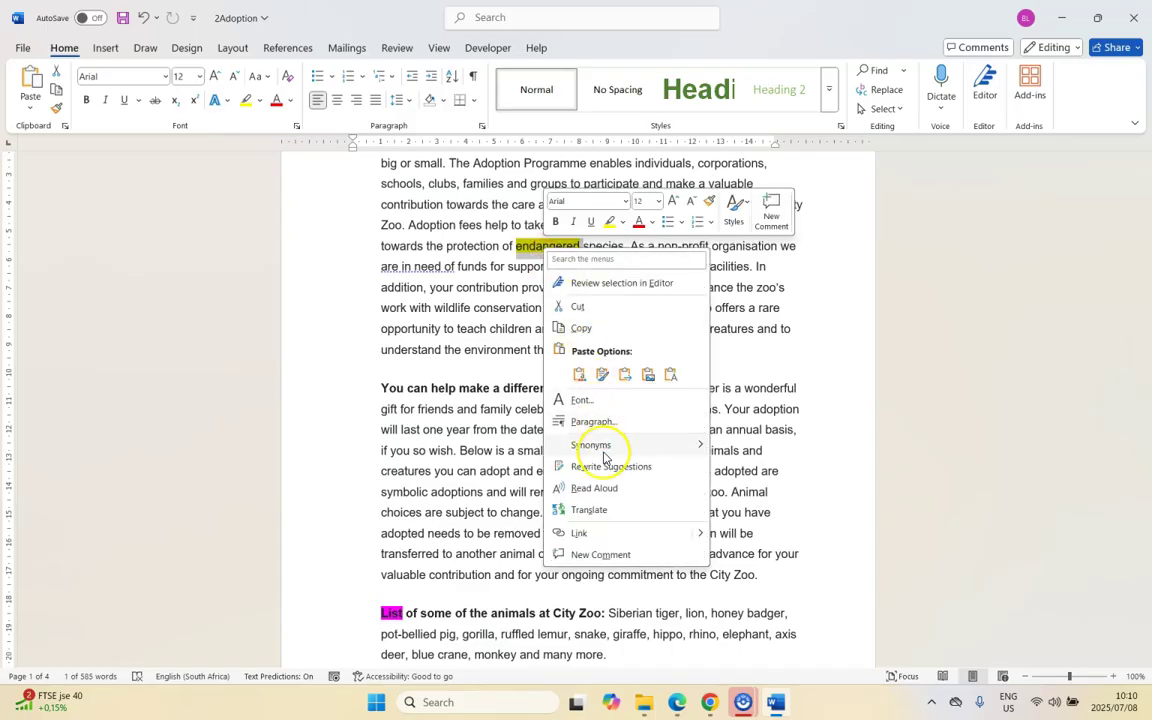
pyautogui.moveTo(603, 457)
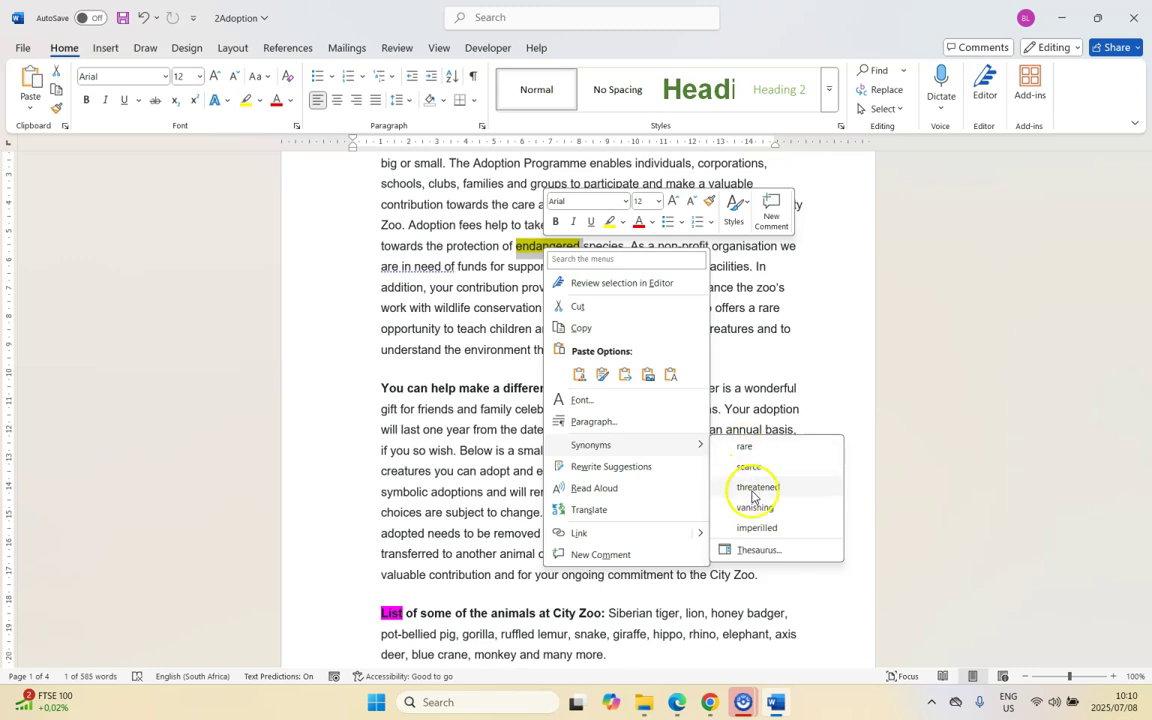
pyautogui.click(759, 551)
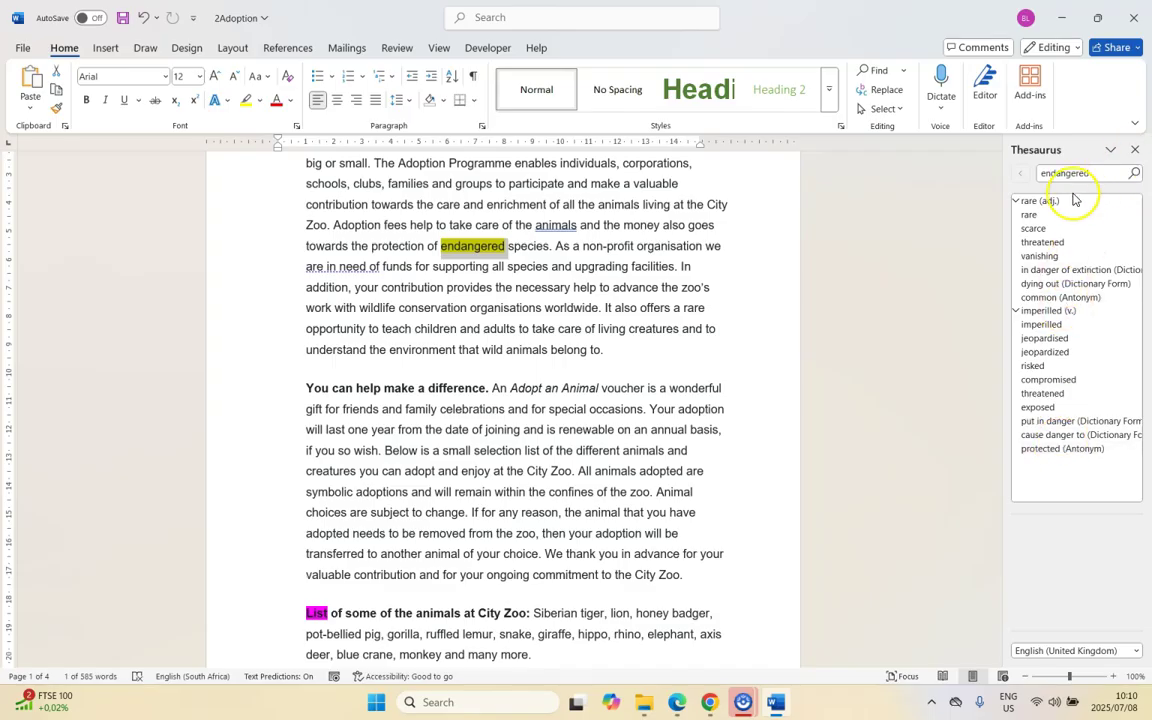
pyautogui.click(1031, 242)
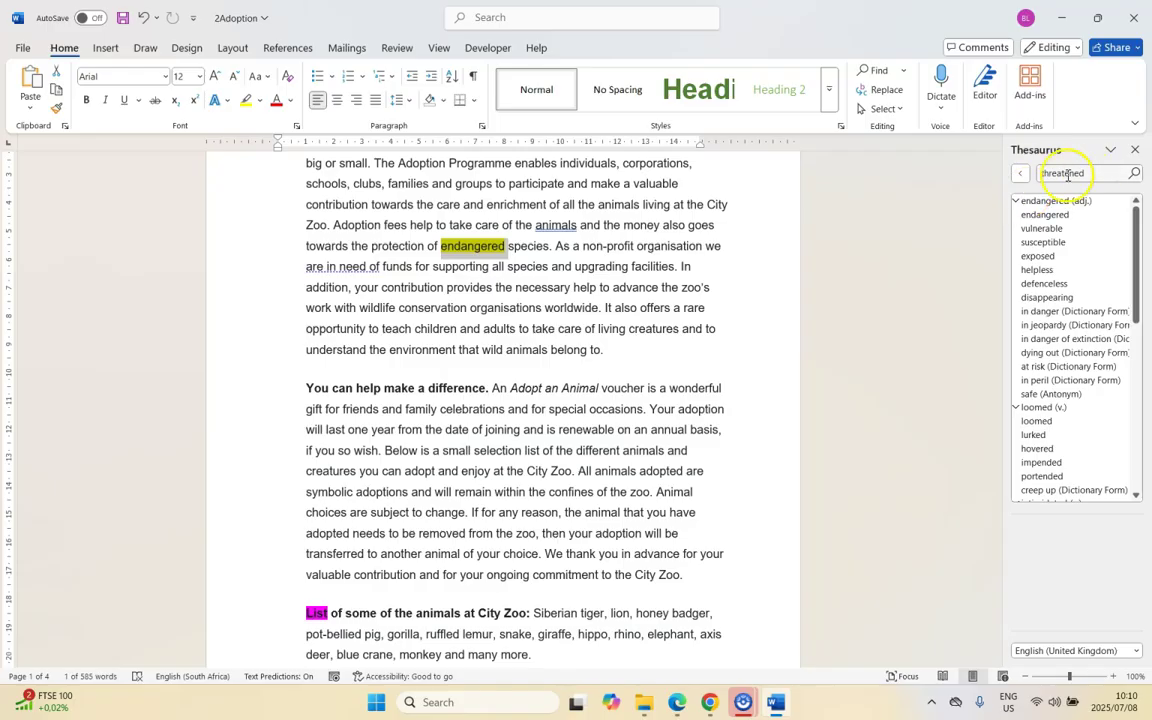
pyautogui.click(1017, 175)
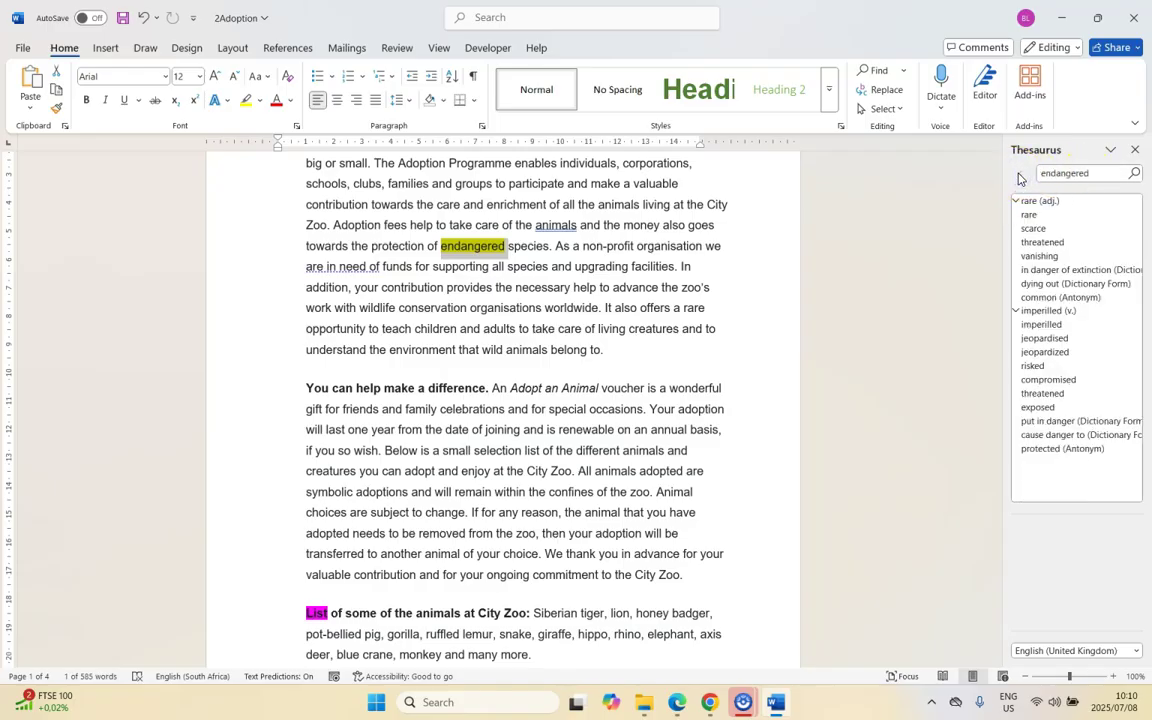
pyautogui.click(1134, 242)
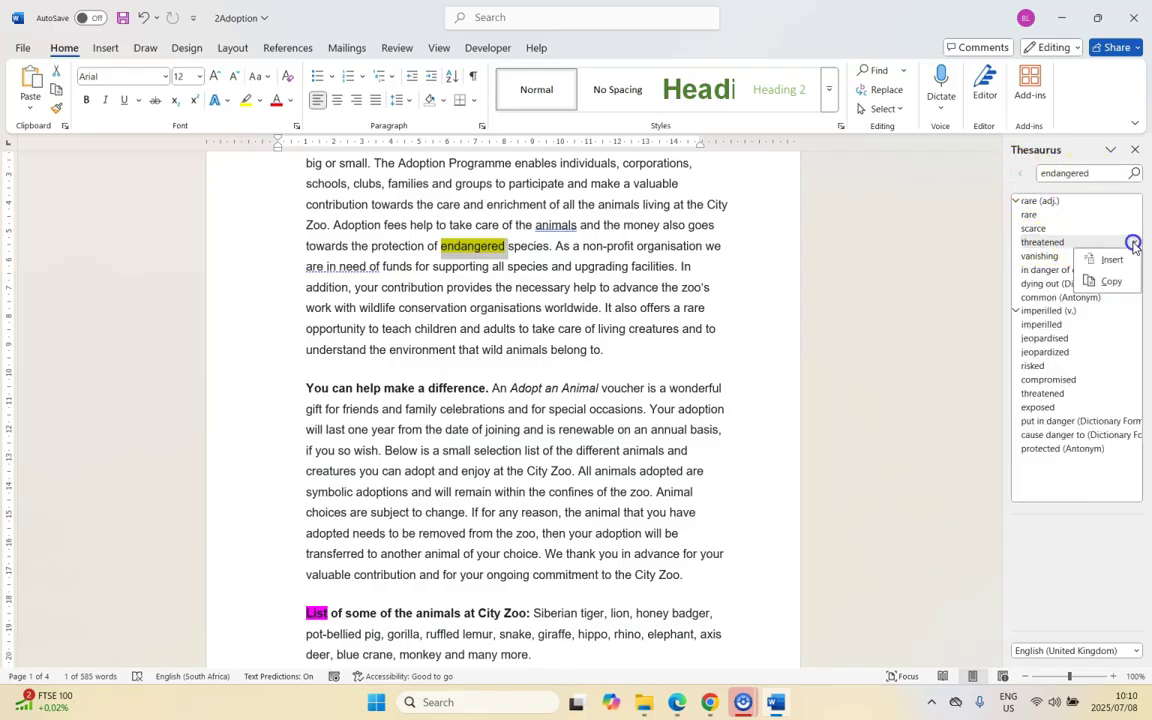
pyautogui.click(1112, 262)
pyautogui.click(459, 267)
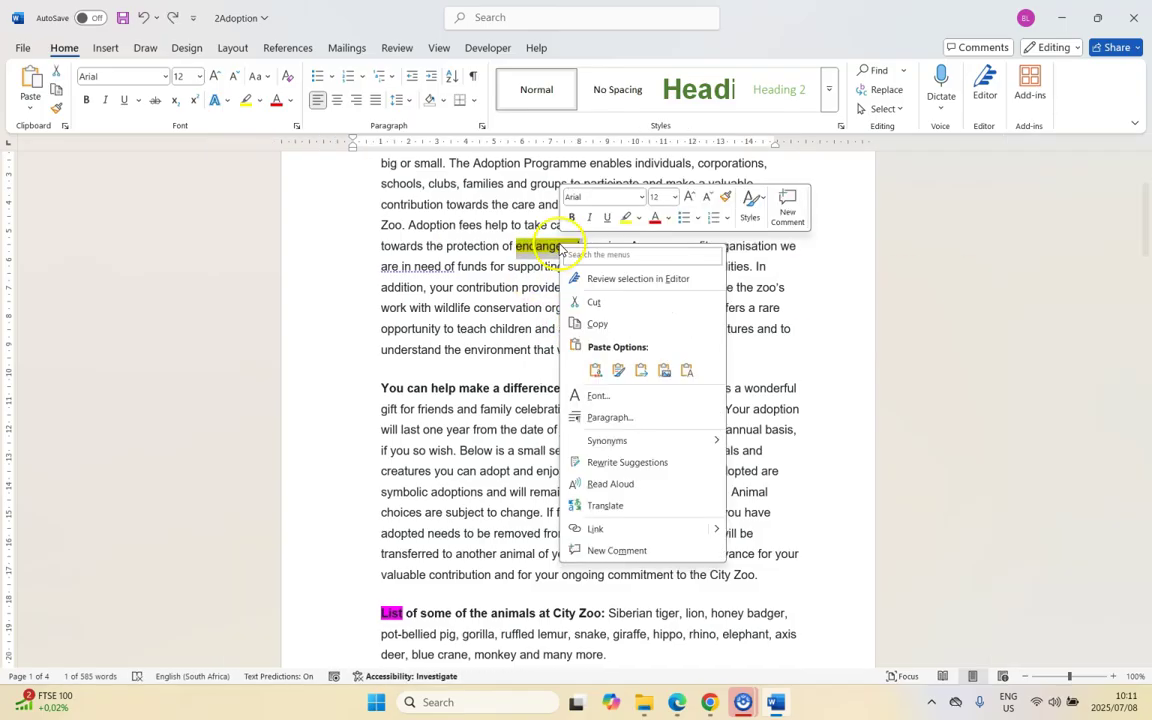
# - Pick 'threatened' from the Synonyms list to replace 'endangered', then return to the exam PDF
pyautogui.moveTo(645, 442)
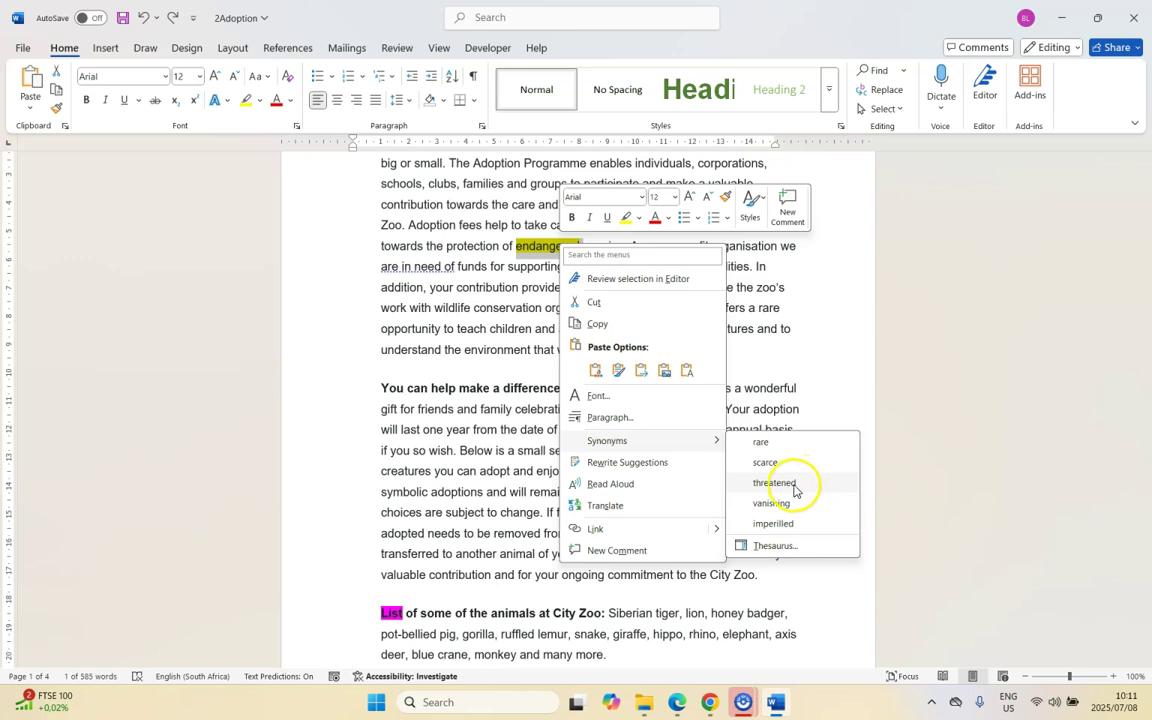
pyautogui.click(800, 482)
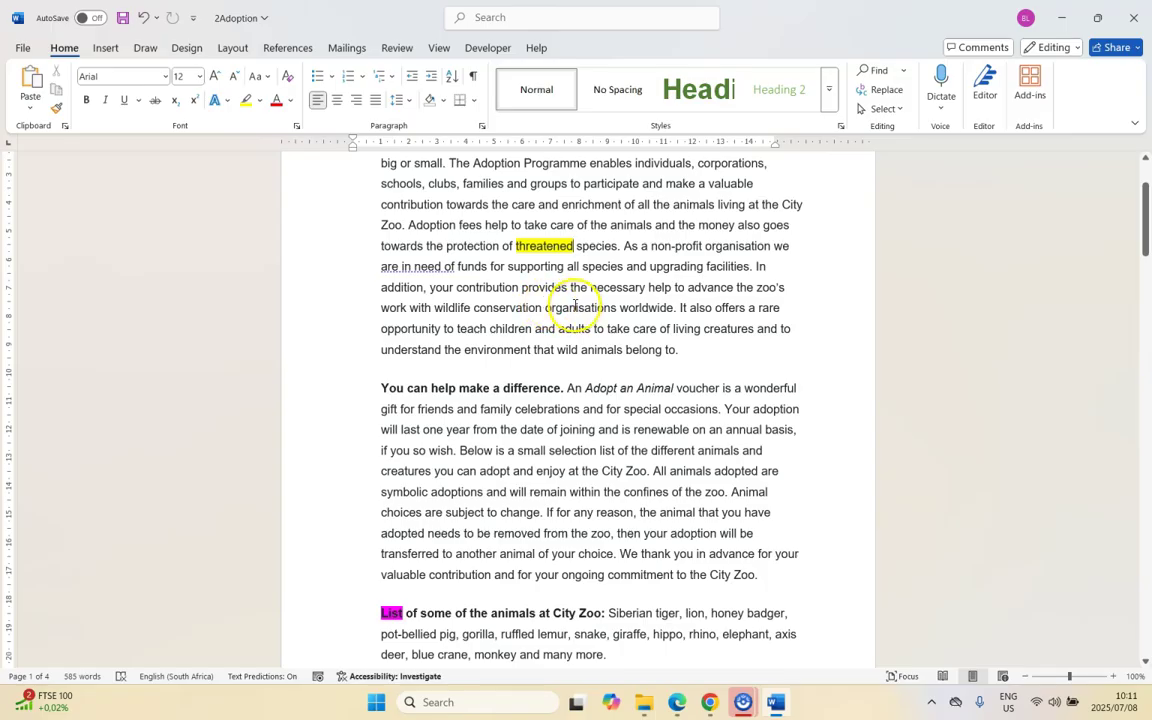
pyautogui.hotkey('alt', 'Tab')
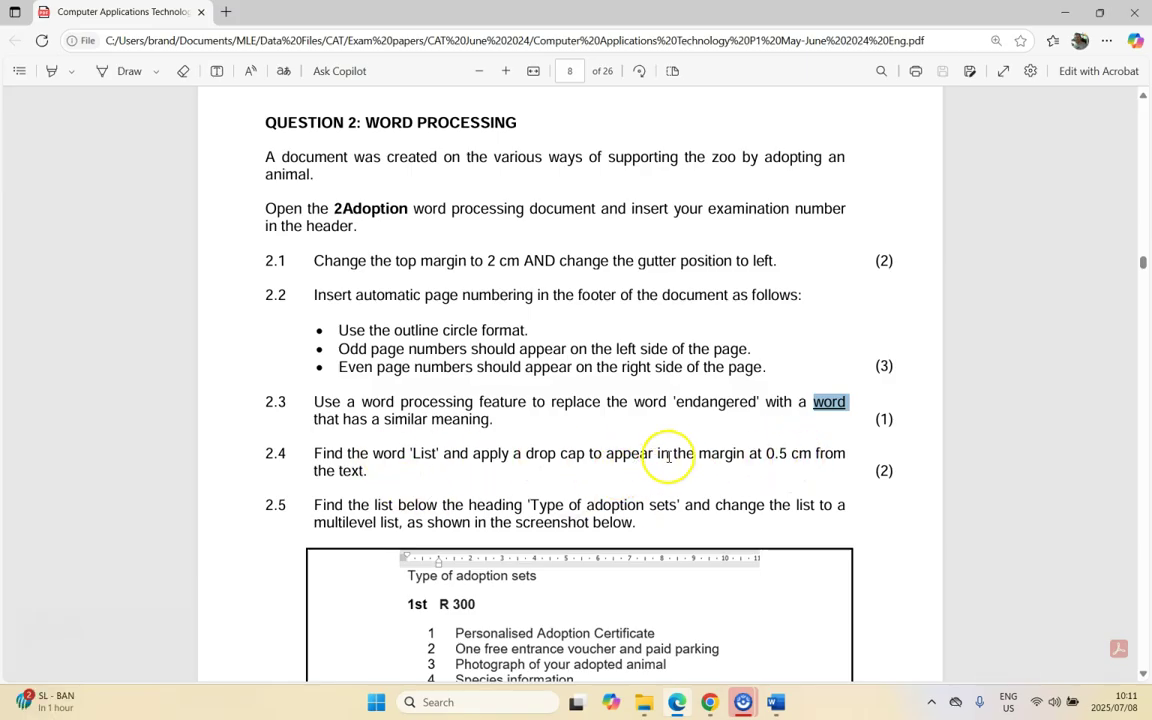
# - Read question 2.4's drop cap requirements (in margin, 0.5 cm), then return to Word
pyautogui.moveTo(746, 453); pyautogui.dragTo(680, 455)
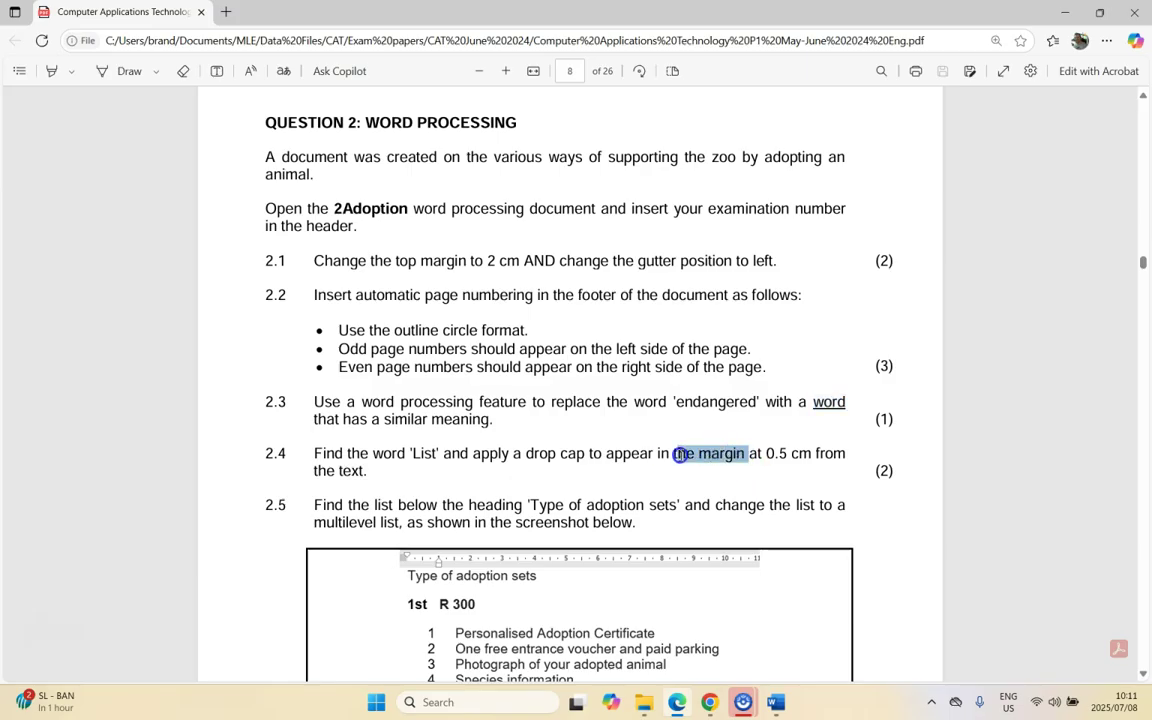
pyautogui.click(676, 452)
pyautogui.click(722, 437)
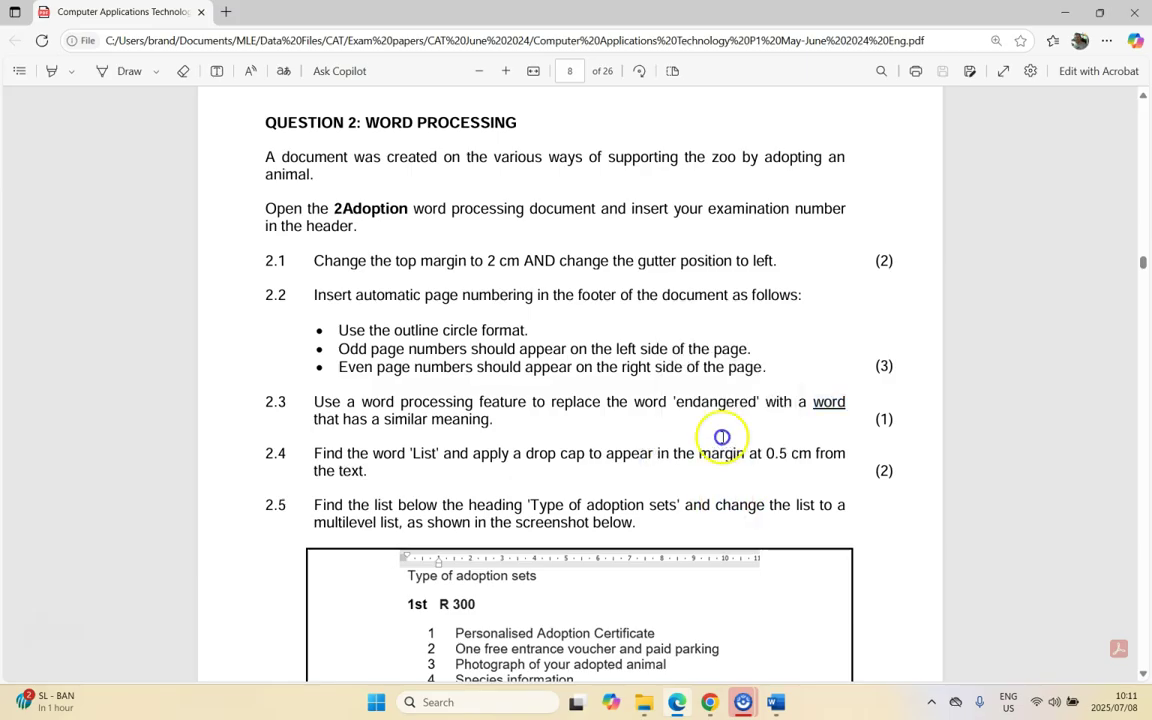
pyautogui.click(645, 455)
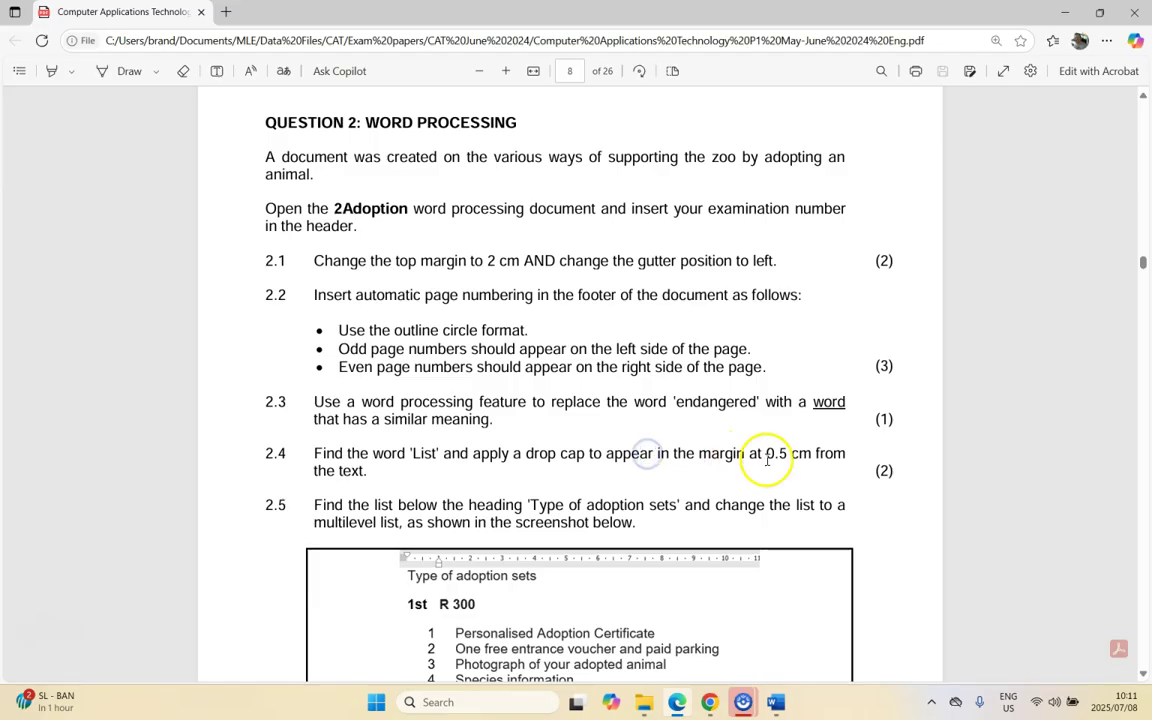
pyautogui.click(775, 702)
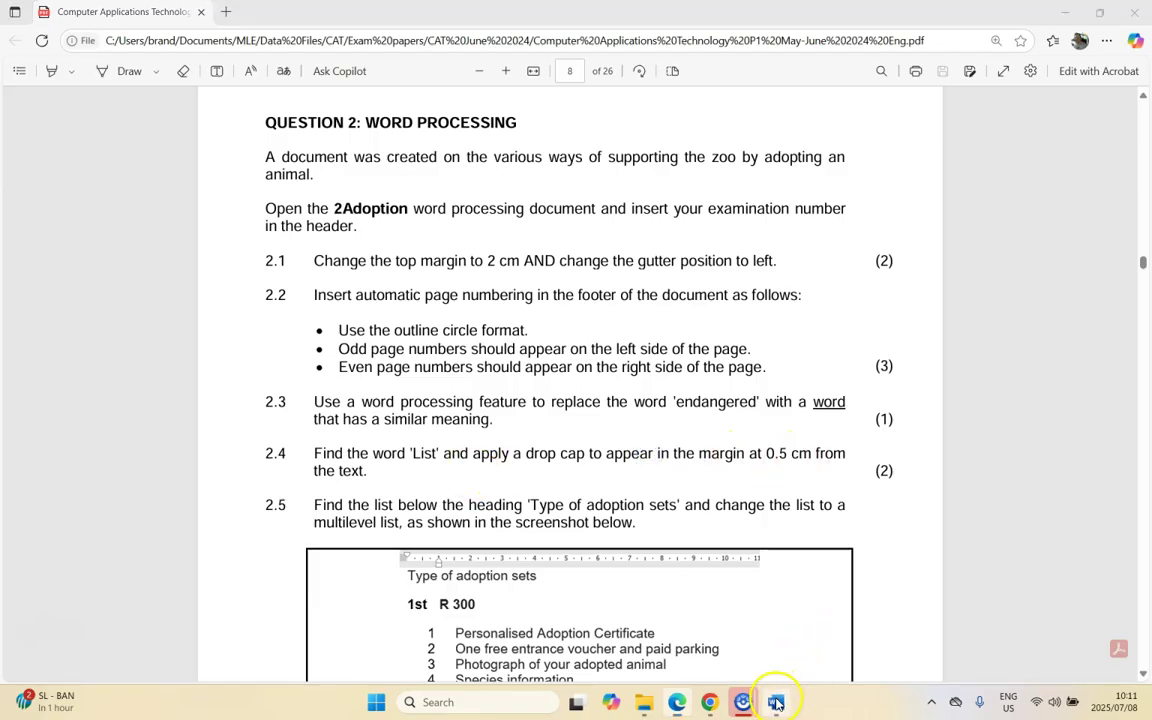
# - Make 'List' an In margin drop cap with 0.5 cm distance from text
pyautogui.tripleClick(392, 512)
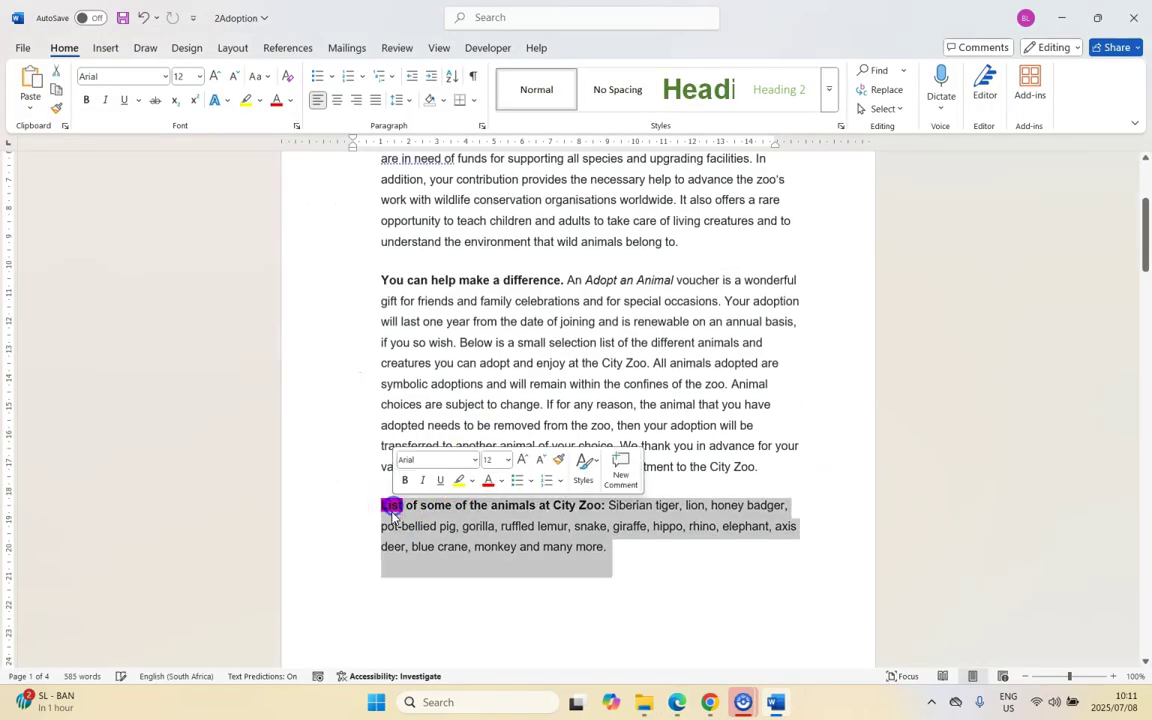
pyautogui.doubleClick(386, 512)
pyautogui.click(105, 48)
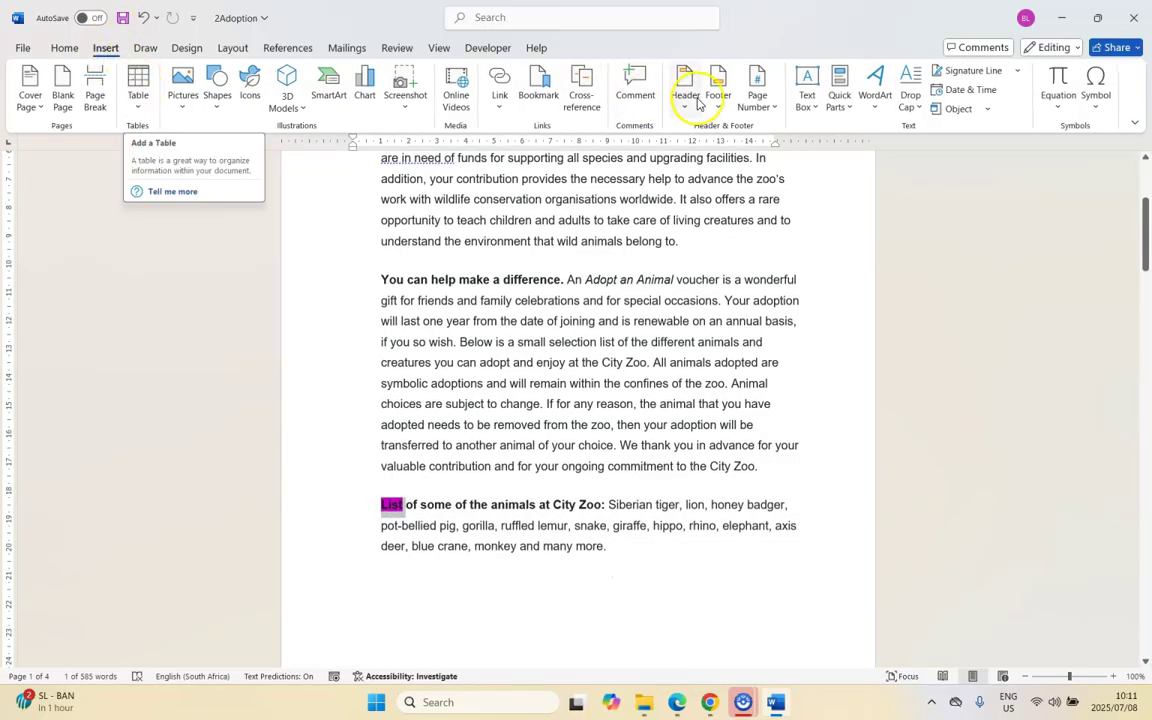
pyautogui.click(915, 108)
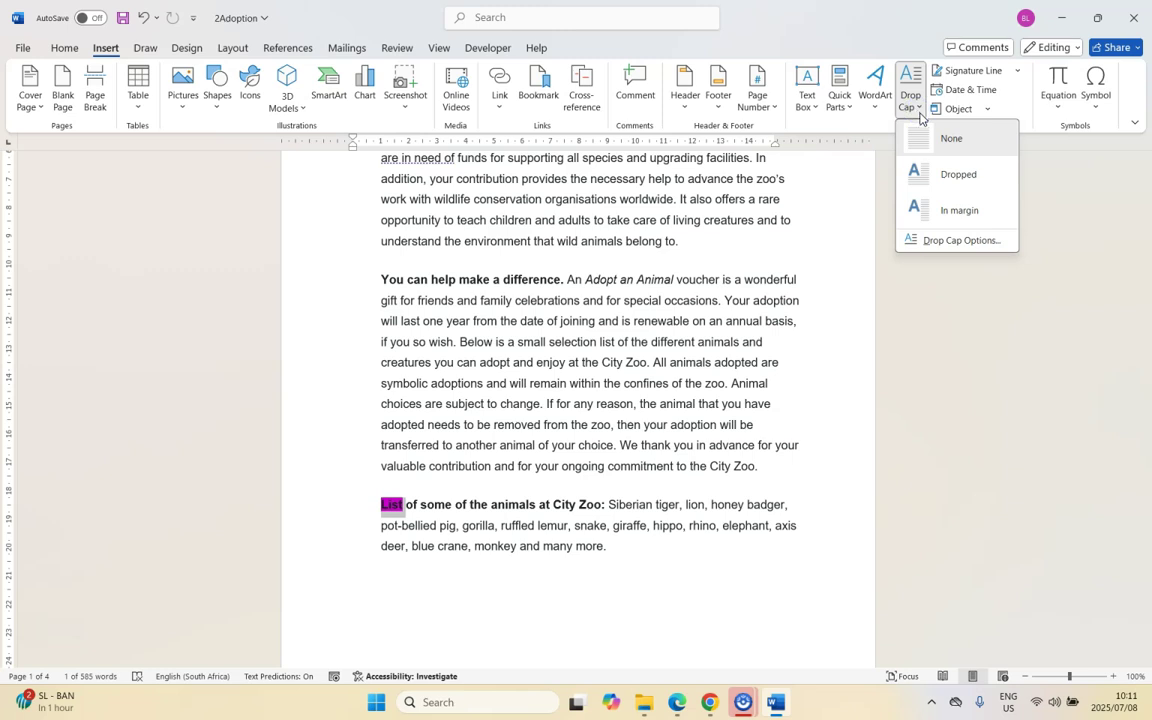
pyautogui.click(935, 252)
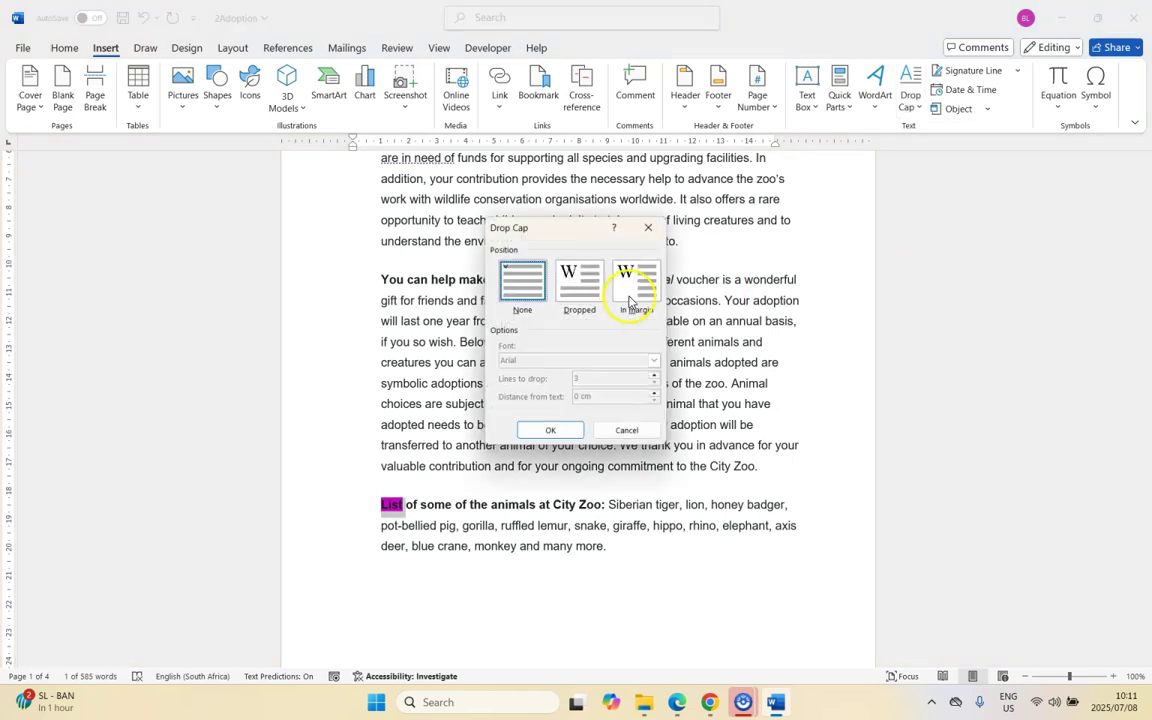
pyautogui.click(630, 300)
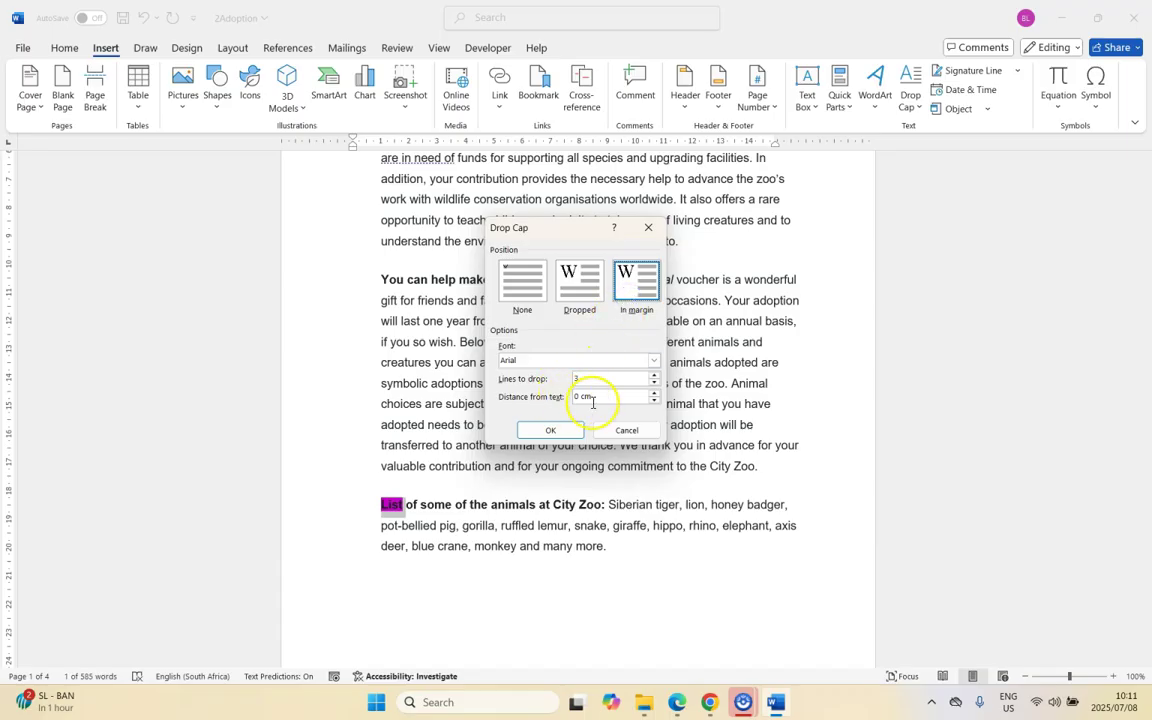
pyautogui.click(655, 394)
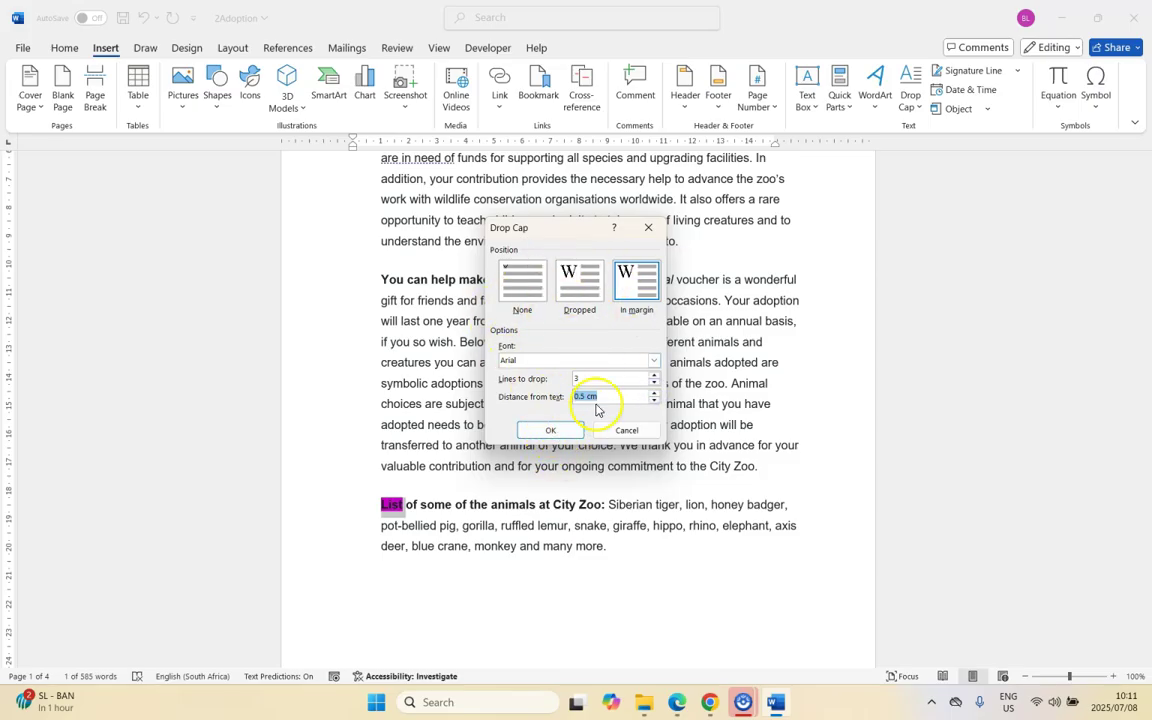
pyautogui.click(551, 431)
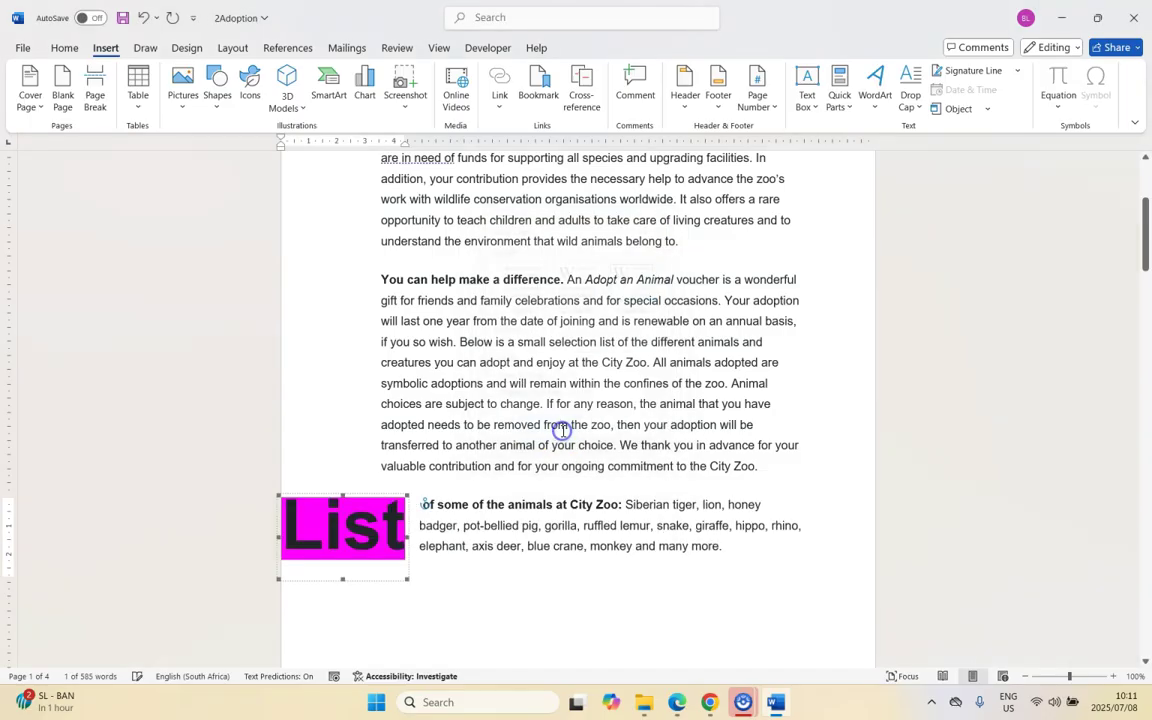
pyautogui.click(332, 519)
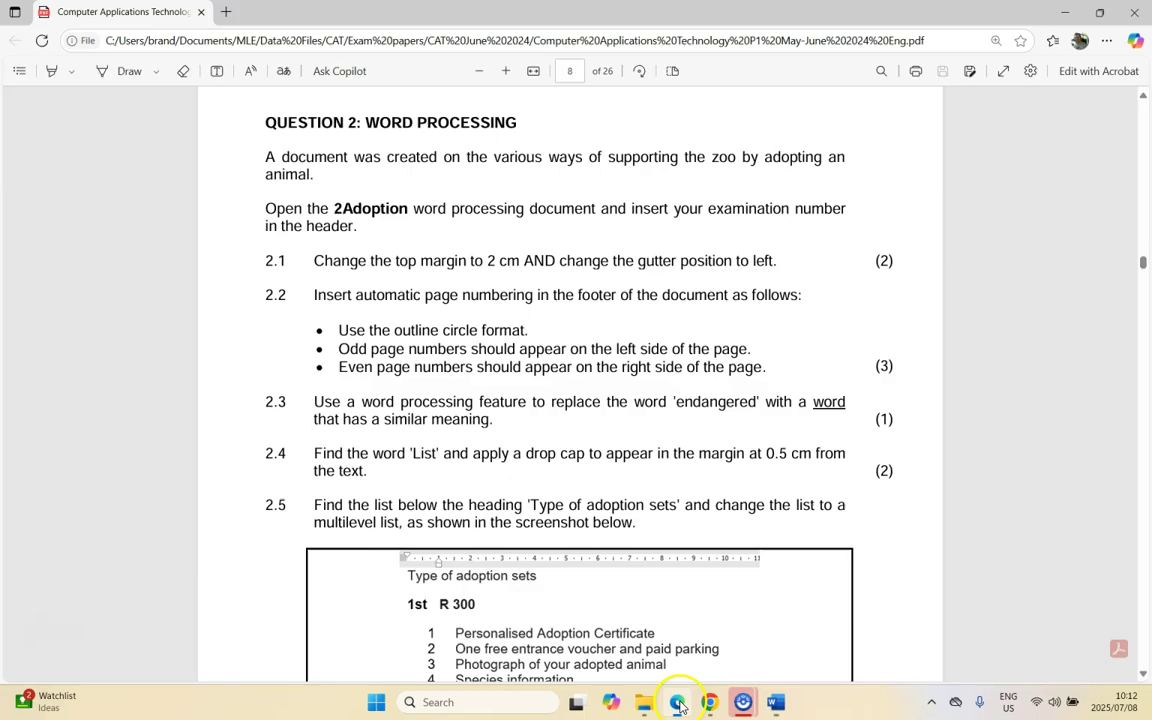
# - Read questions 2.4 and 2.5 in the exam PDF and scroll to the example list
pyautogui.click(677, 702)
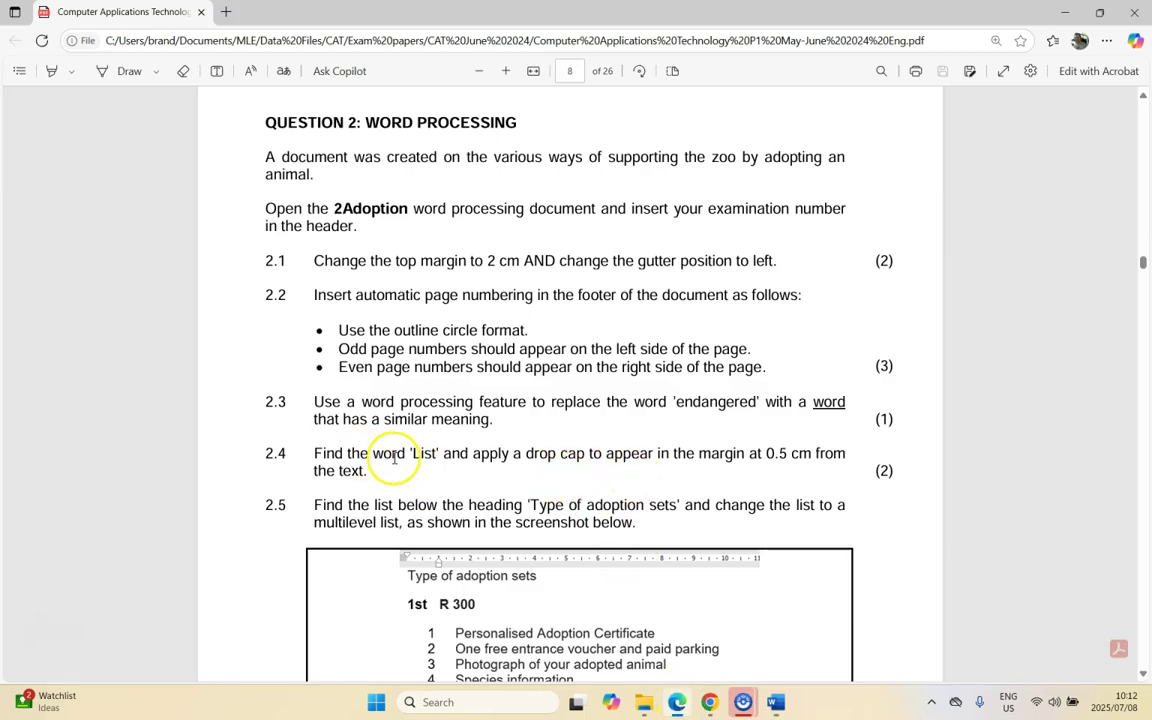
pyautogui.doubleClick(427, 453)
pyautogui.click(601, 432)
pyautogui.scroll(-3, 589, 483)
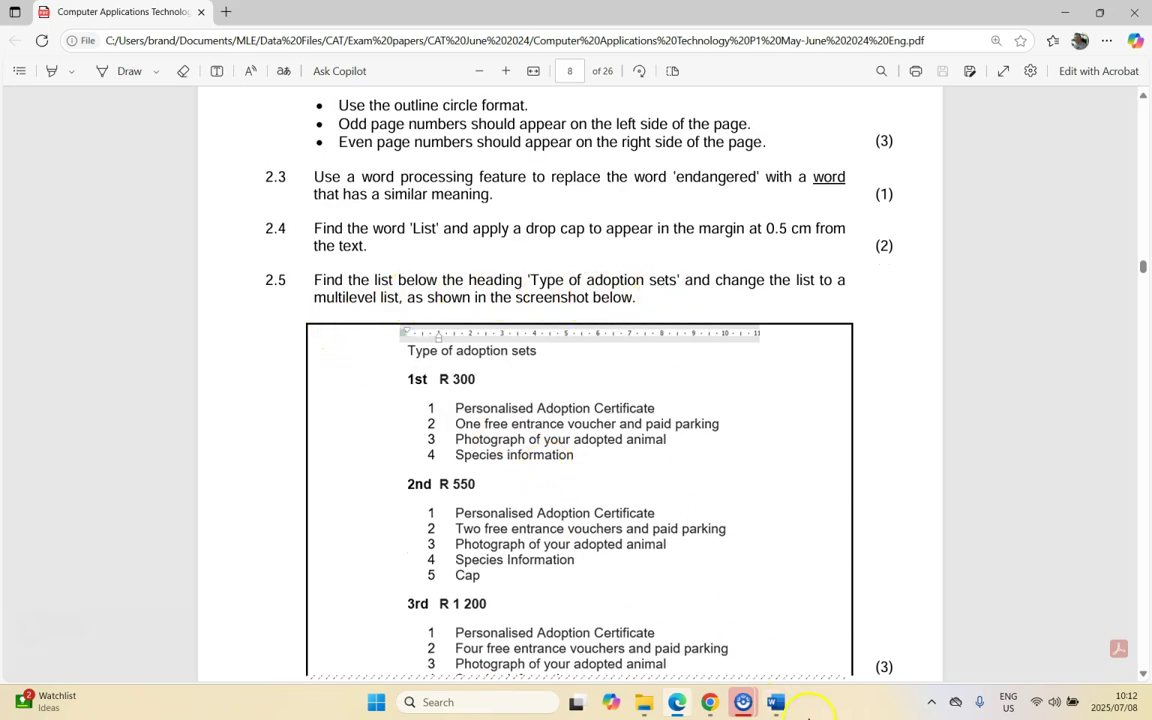
# - Compare the PDF's example adoption-sets list with the Word document, ending back in Word
pyautogui.hotkey('alt', 'Tab')
pyautogui.scroll(-2, 547, 440)
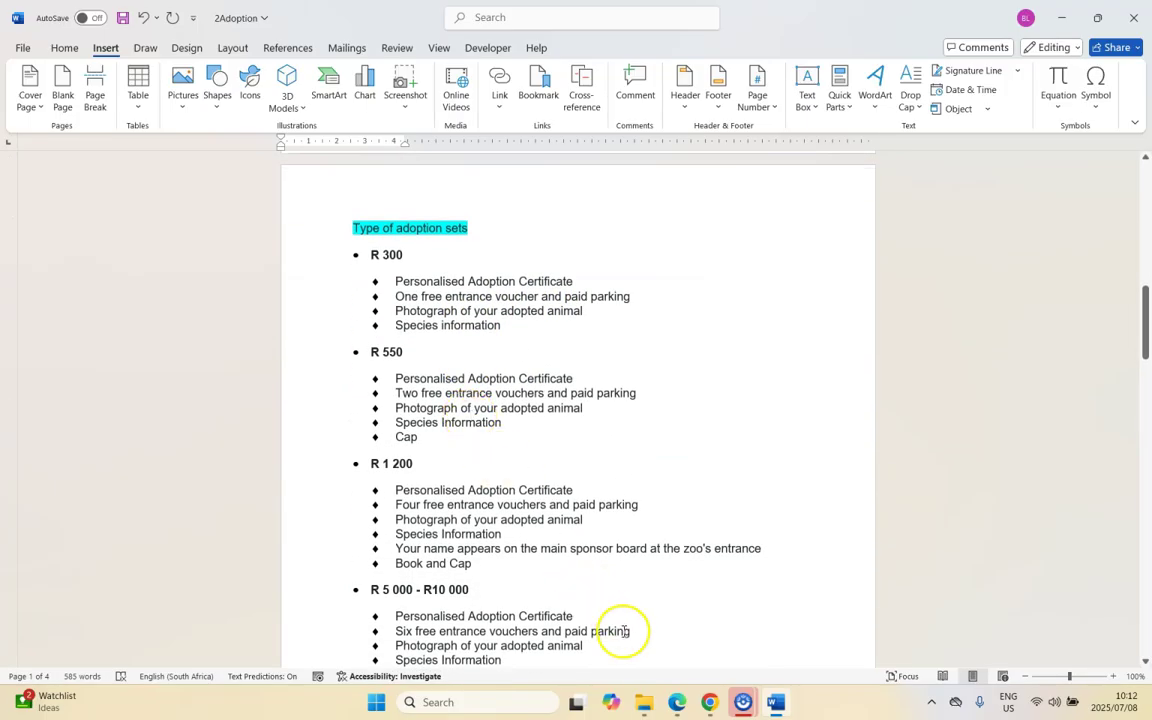
pyautogui.hotkey('alt', 'Tab')
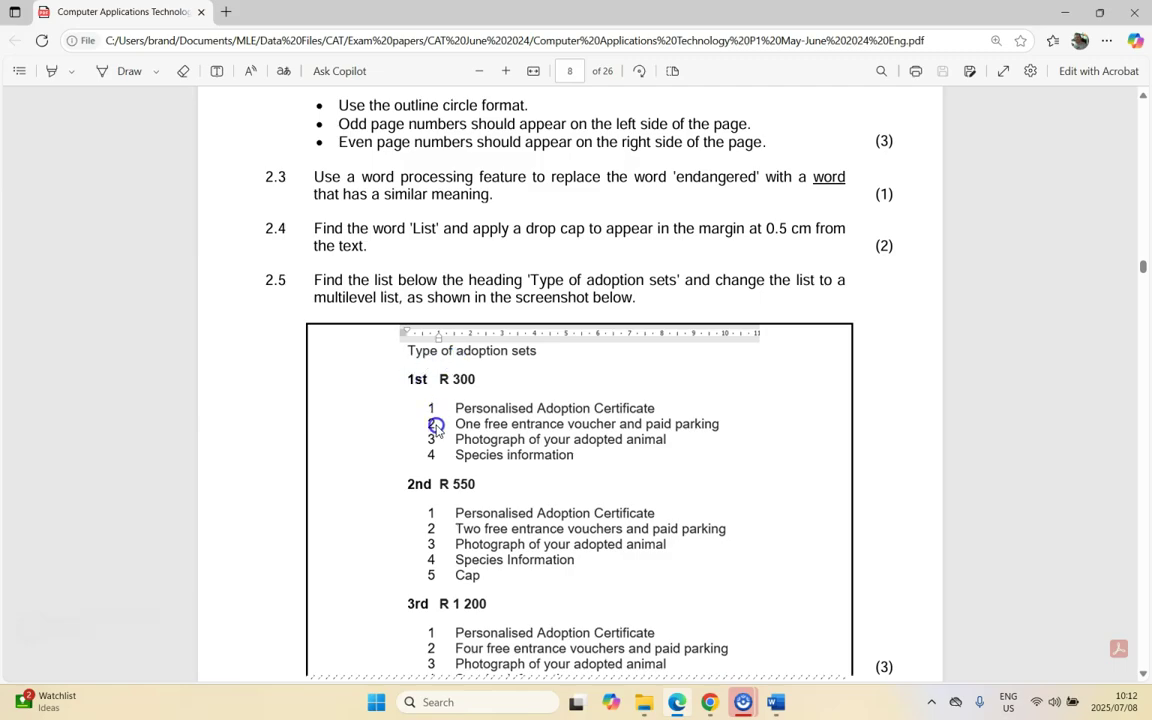
pyautogui.scroll(-3, 436, 428)
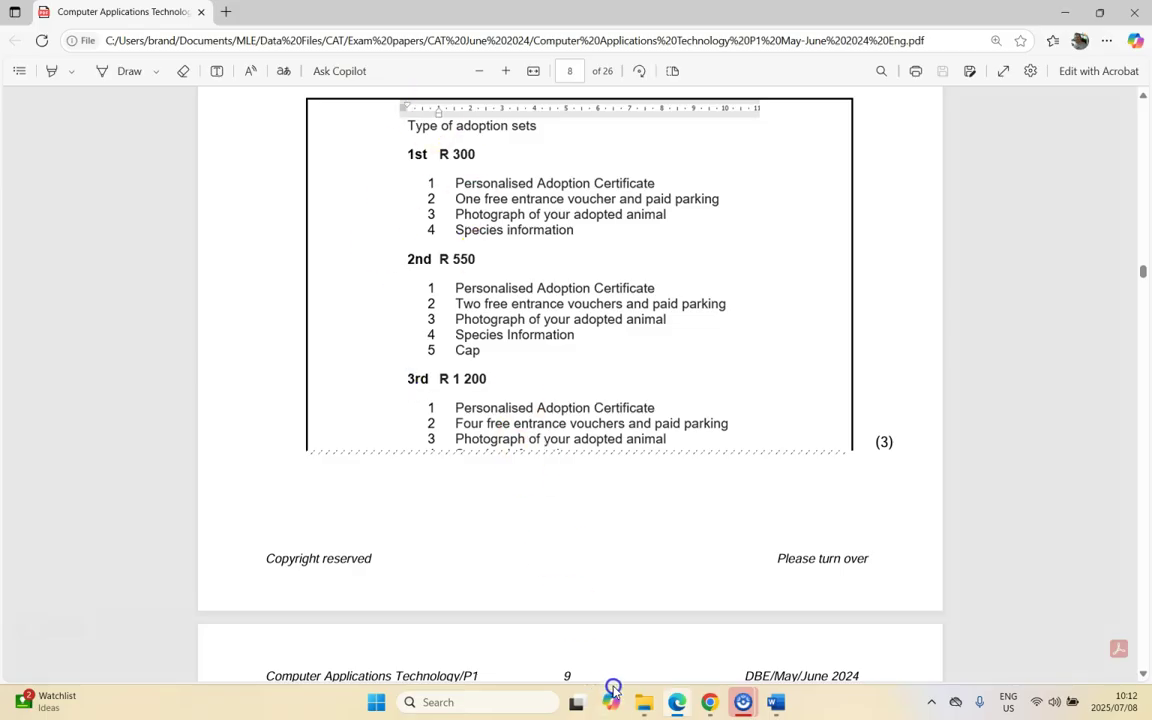
pyautogui.hotkey('alt', 'Tab')
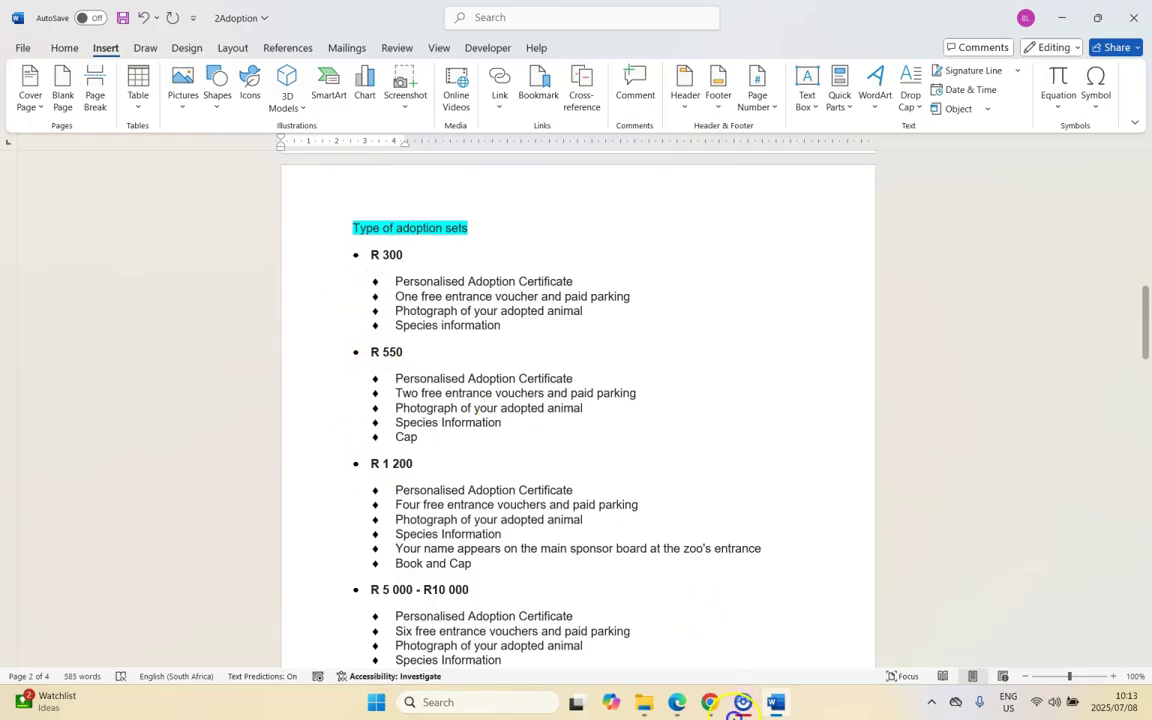
pyautogui.hotkey('alt', 'Tab')
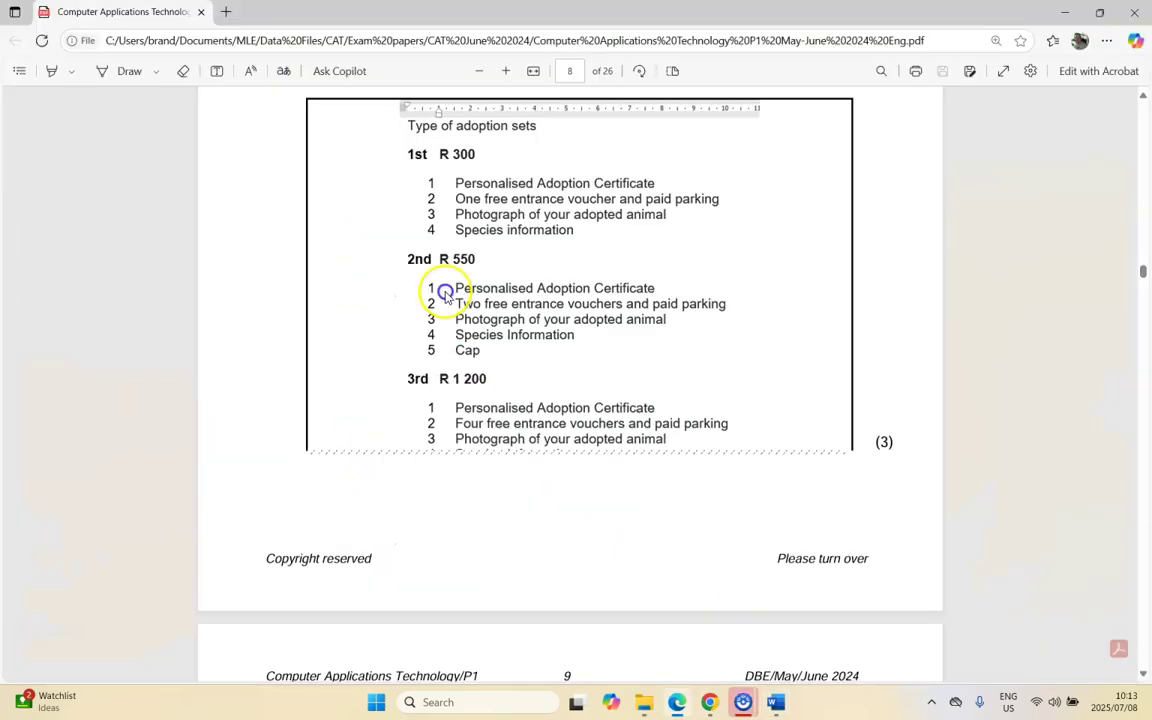
pyautogui.click(782, 705)
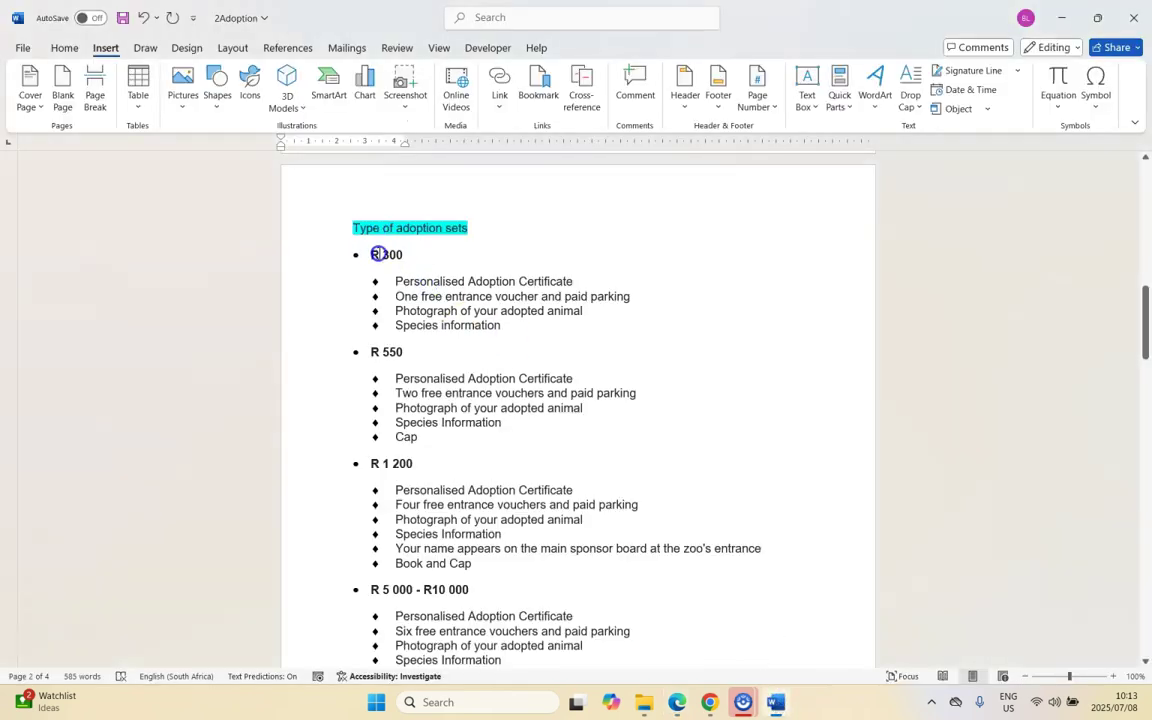
# - Select the Type of adoption sets list and start a new multilevel list definition
pyautogui.moveTo(372, 256); pyautogui.dragTo(578, 464)
pyautogui.scroll(5, 424, 382)
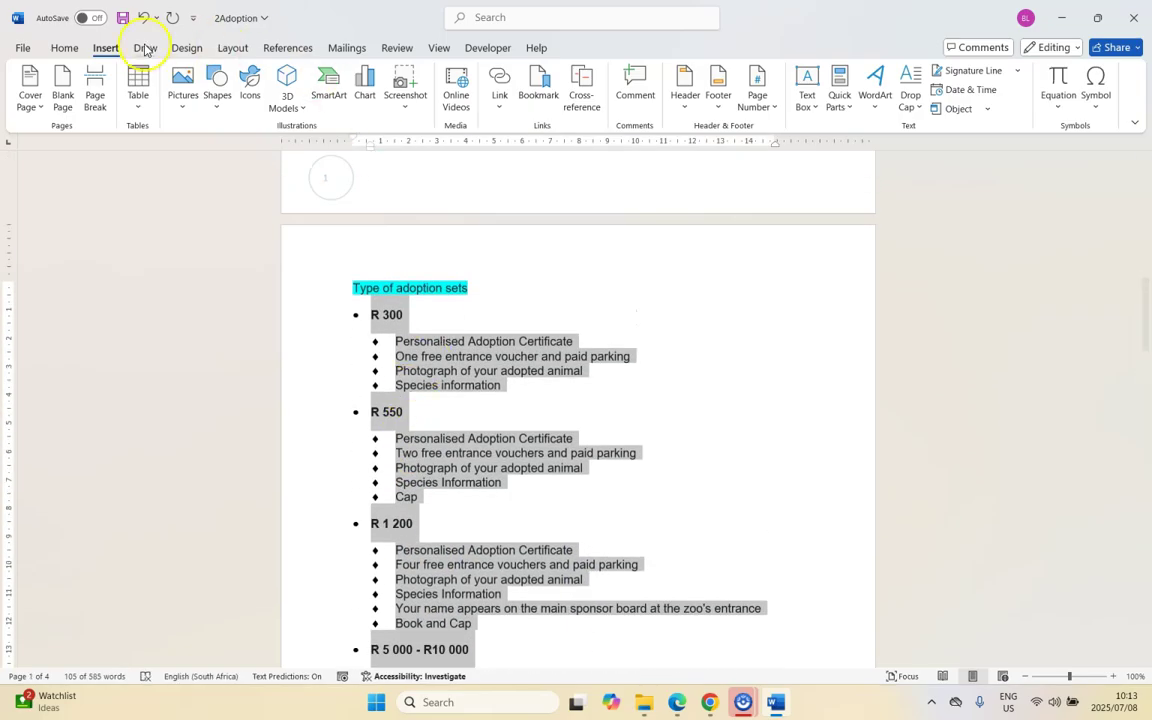
pyautogui.click(66, 49)
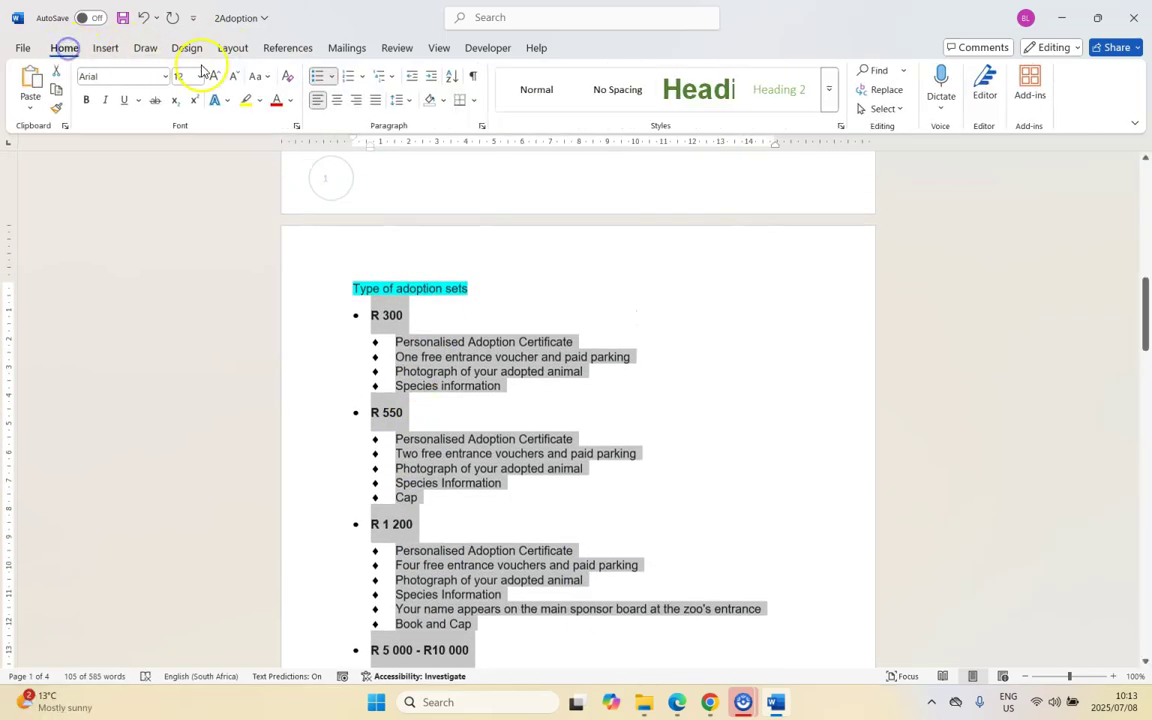
pyautogui.click(390, 77)
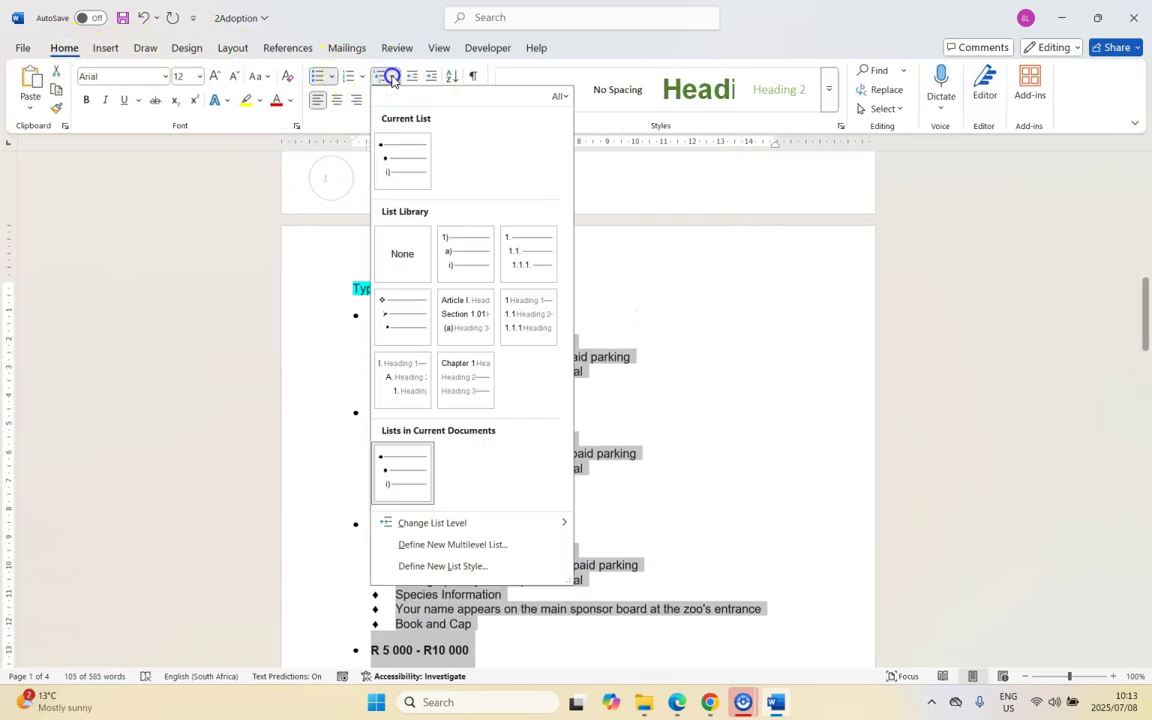
pyautogui.click(458, 545)
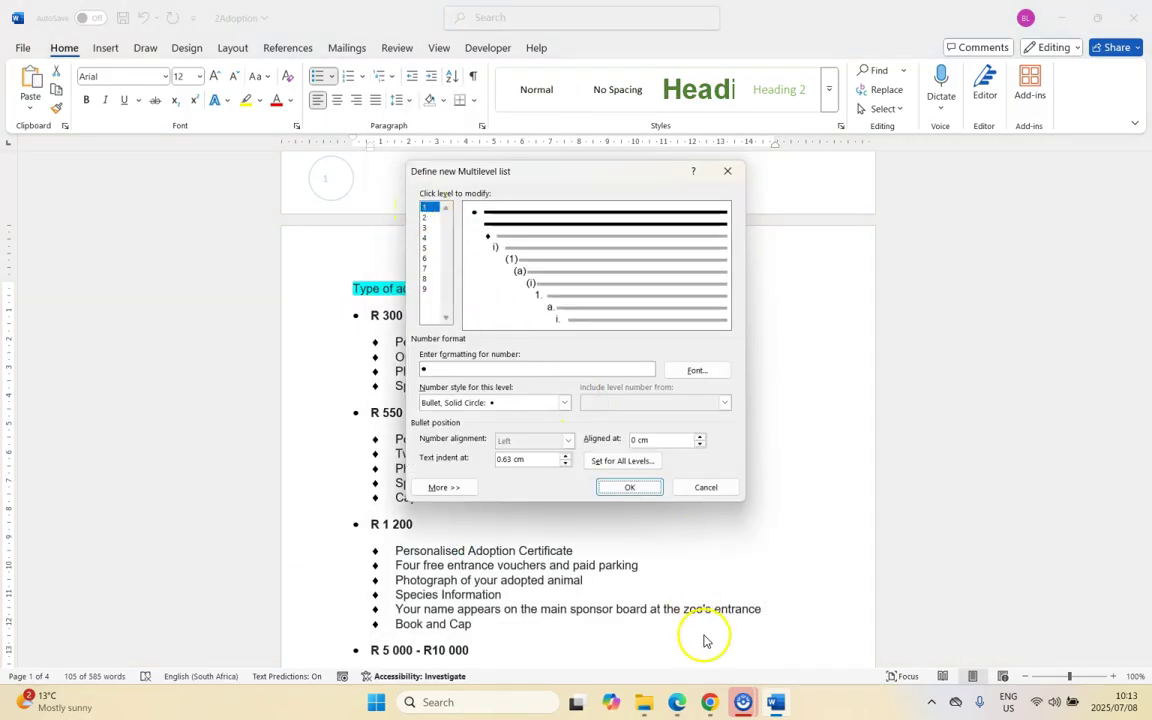
# - Set level 1's number style to 1st, 2nd, 3rd, checking against the exam example
pyautogui.click(678, 703)
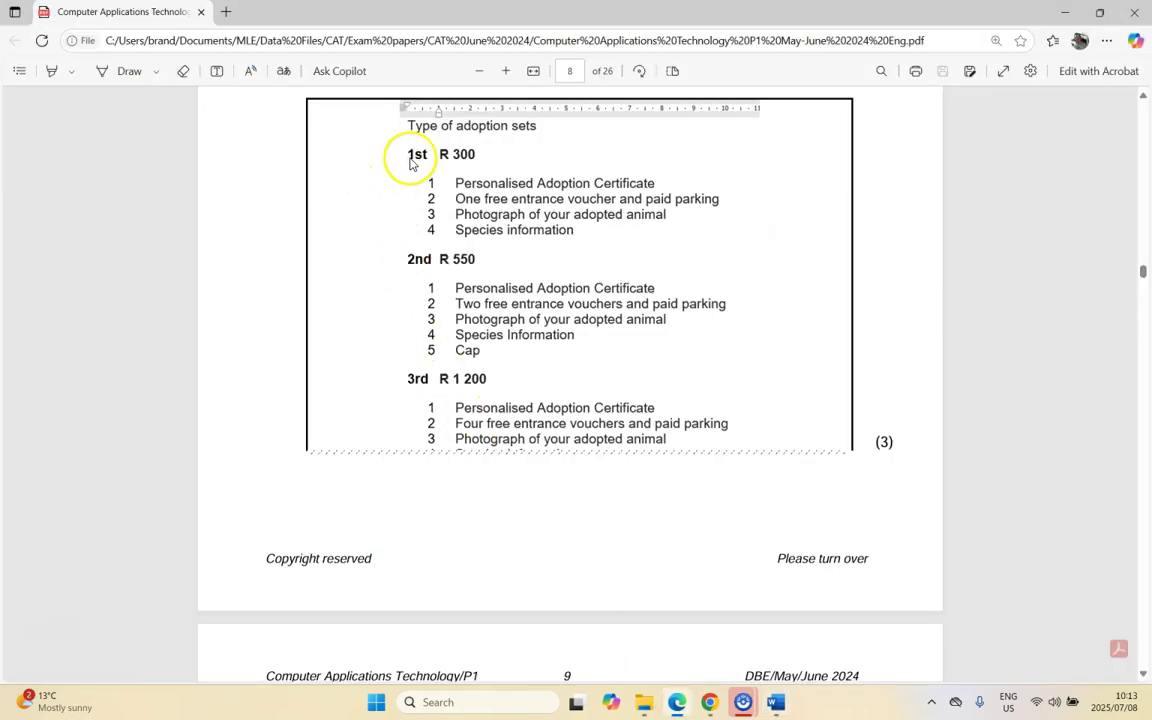
pyautogui.click(776, 703)
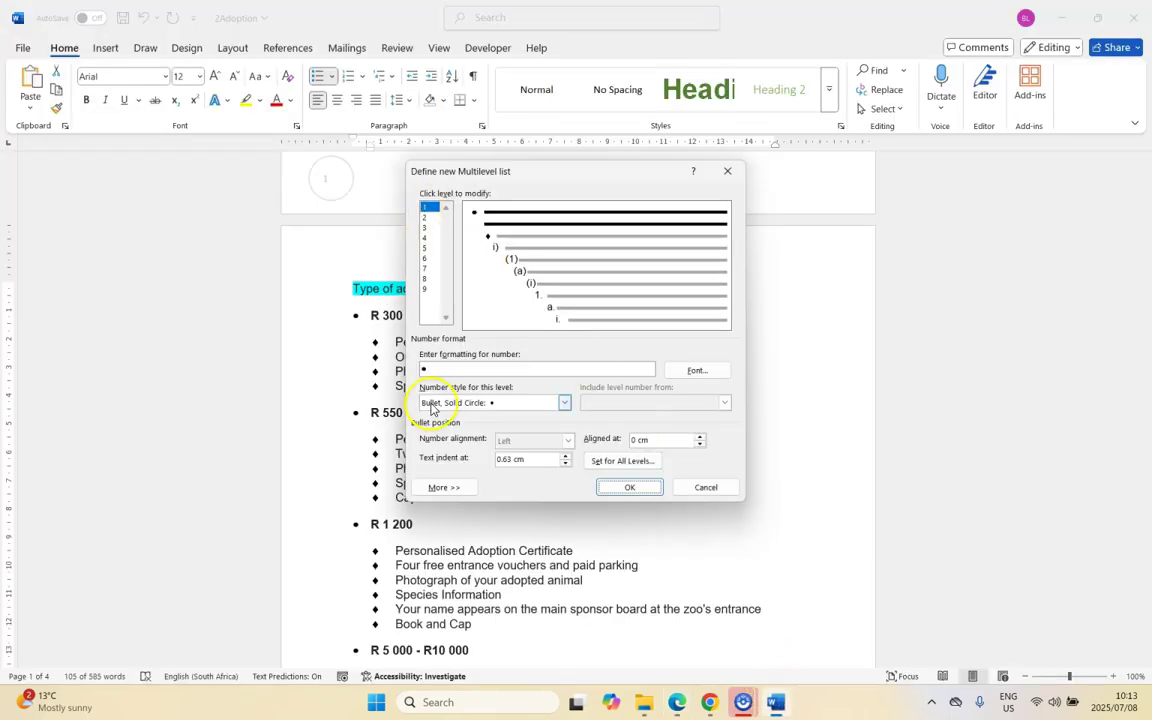
pyautogui.click(564, 403)
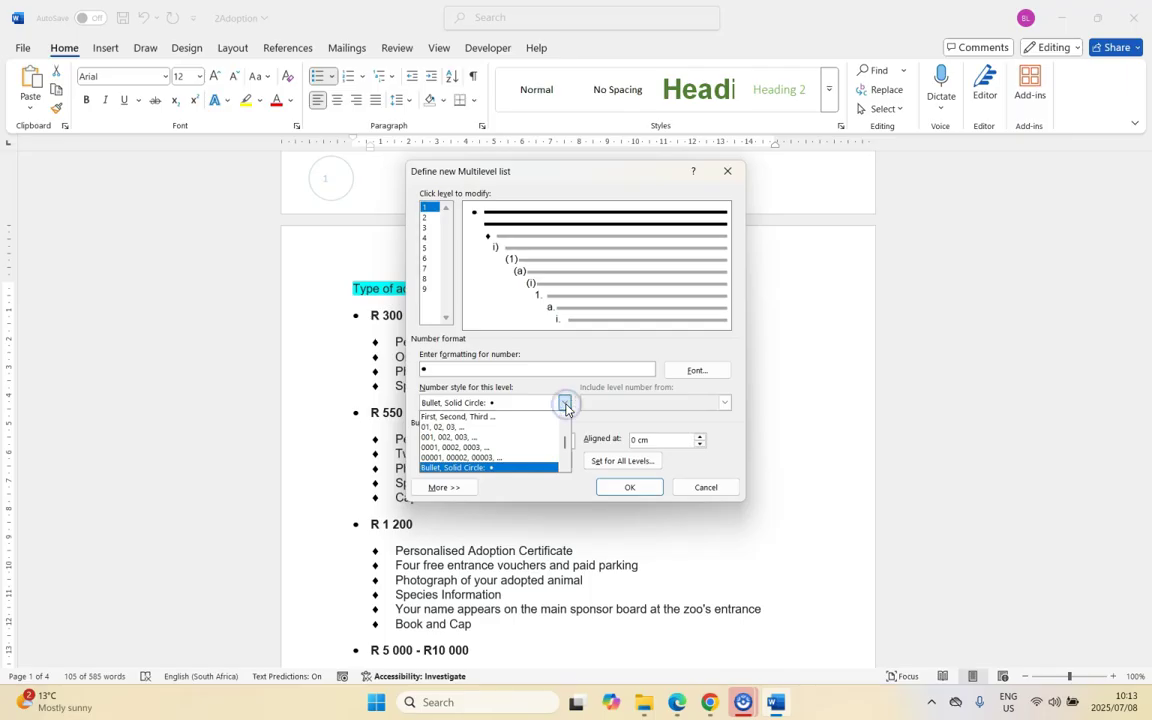
pyautogui.scroll(2, 470, 438)
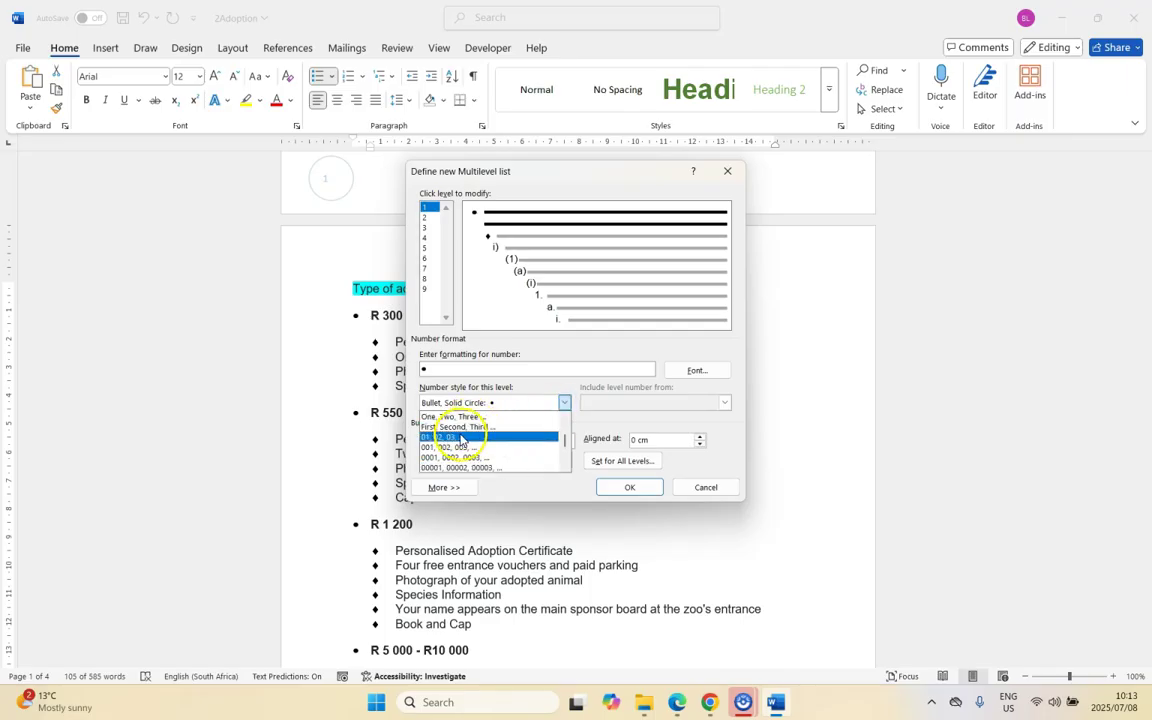
pyautogui.click(455, 428)
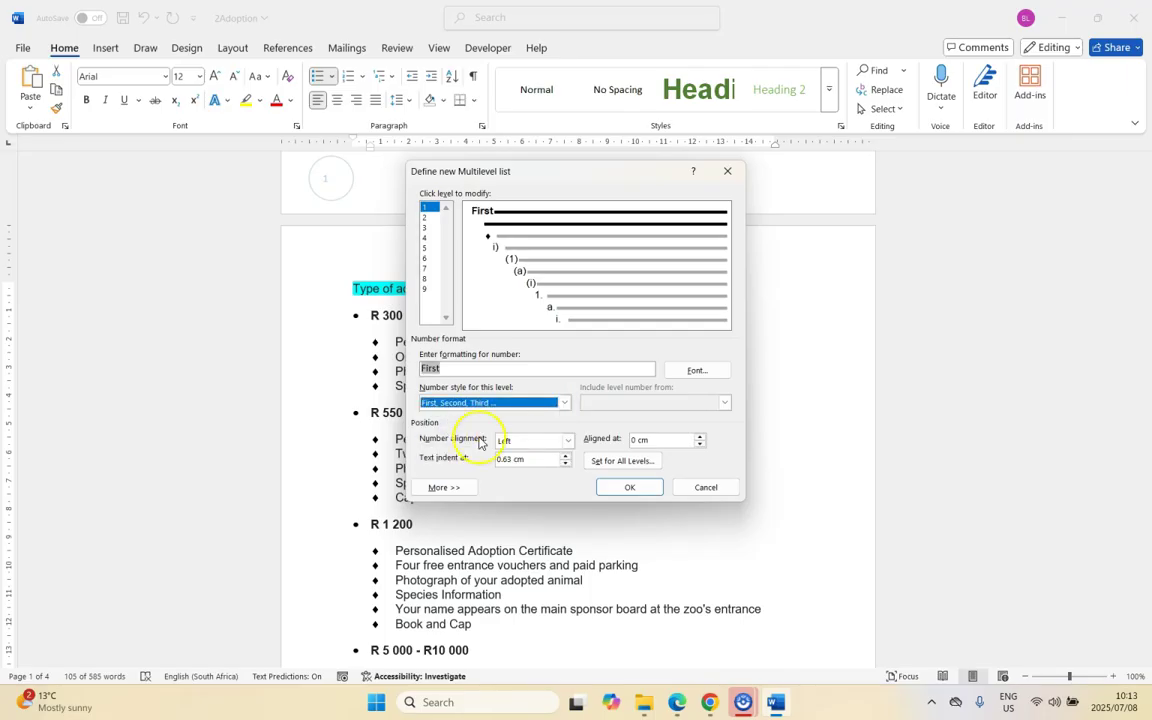
pyautogui.click(563, 403)
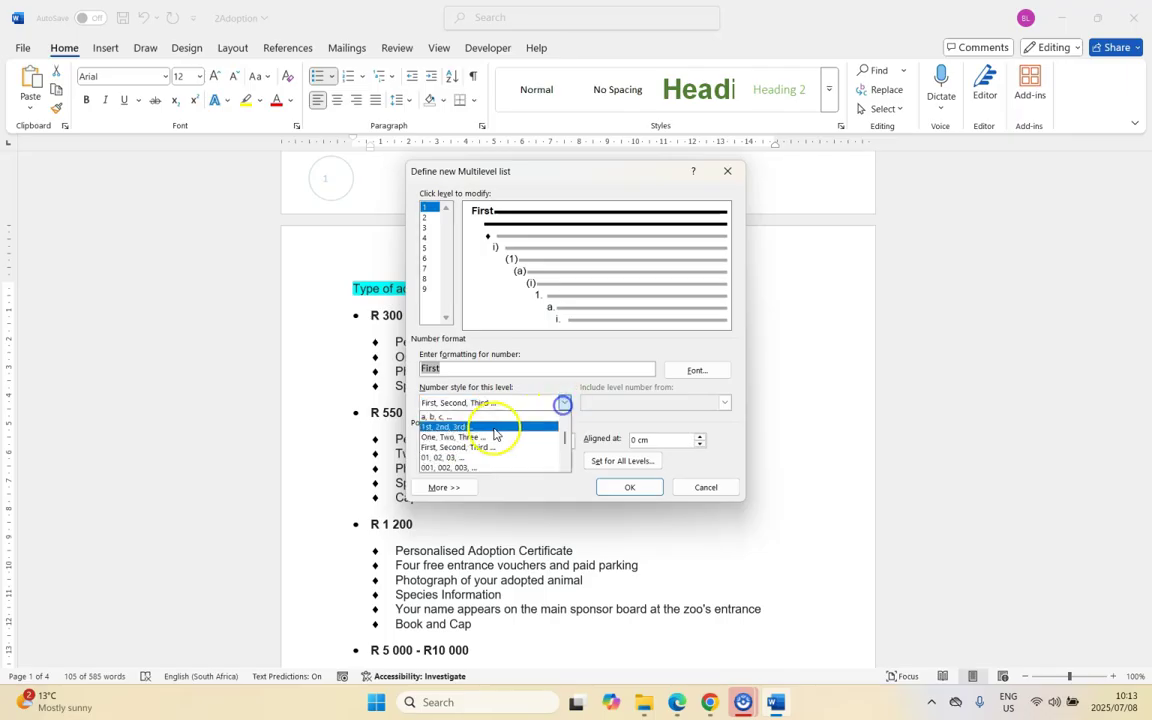
pyautogui.click(429, 450)
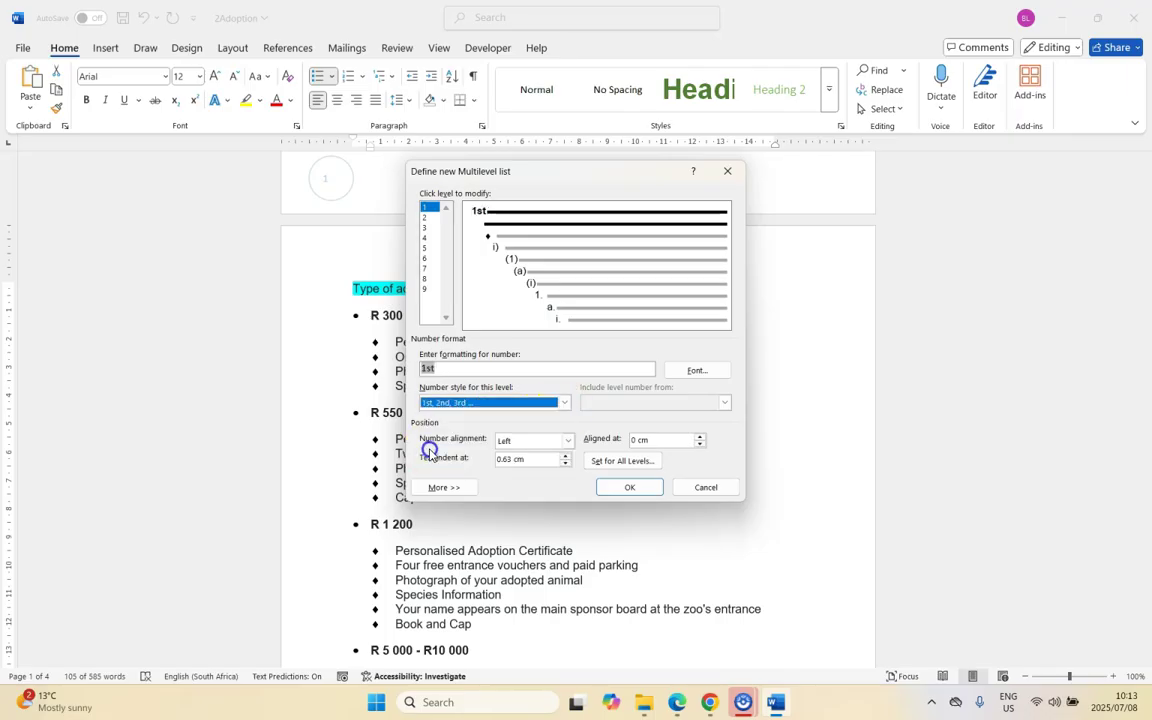
pyautogui.click(677, 702)
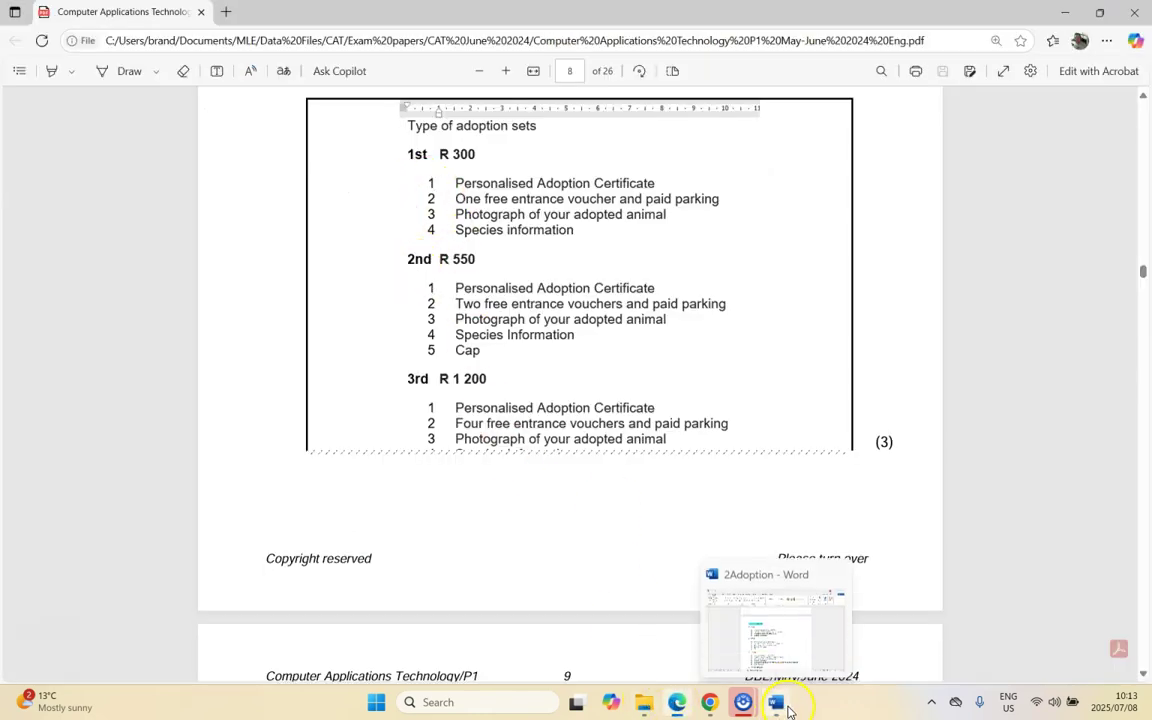
pyautogui.click(690, 588)
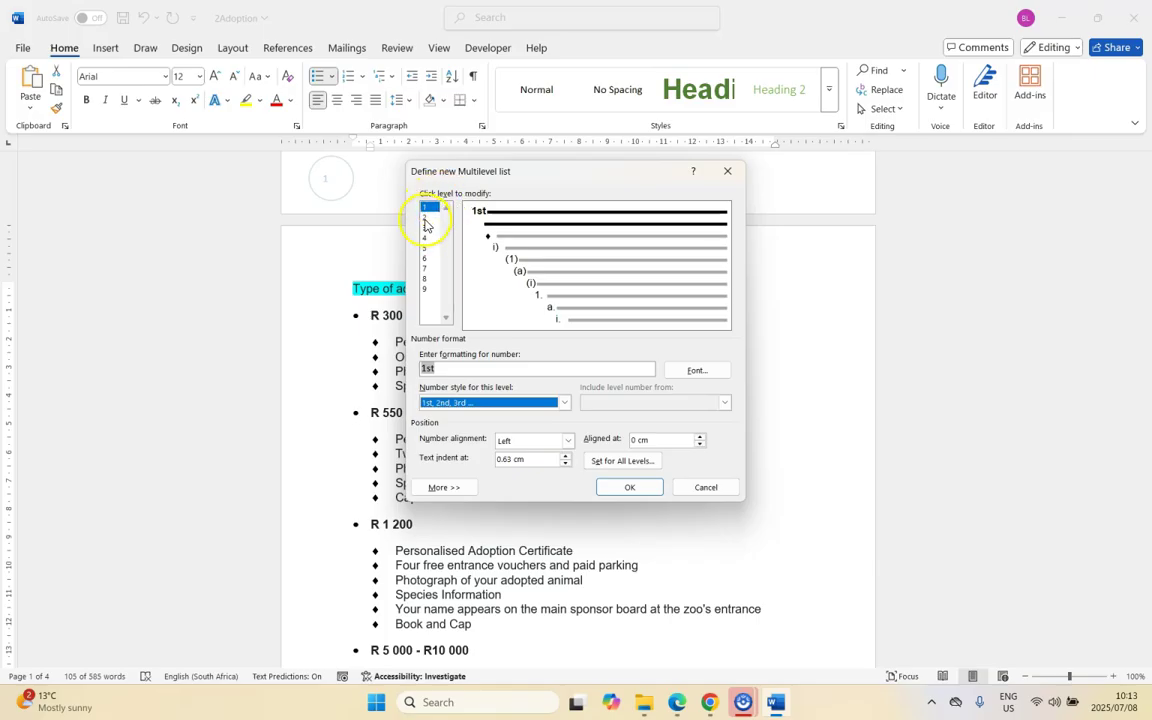
pyautogui.hotkey('alt', 'Tab')
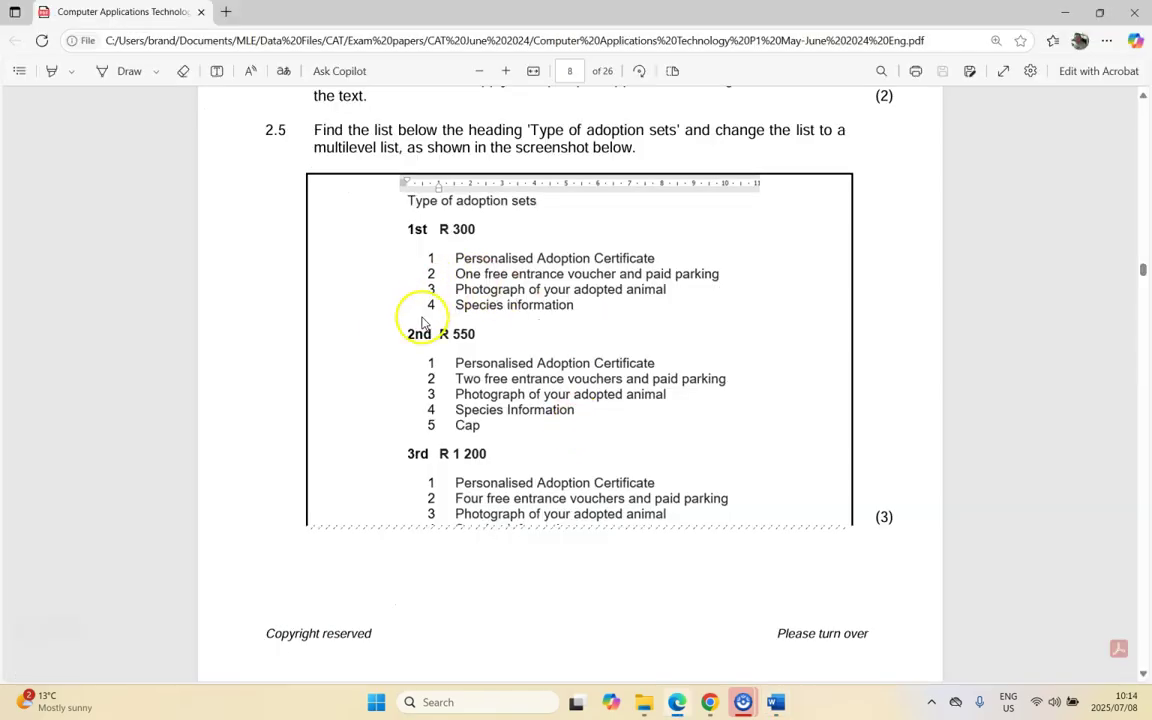
# - Number the second list level 1, 2, 3, comparing with the PDF example
pyautogui.click(774, 702)
pyautogui.click(563, 401)
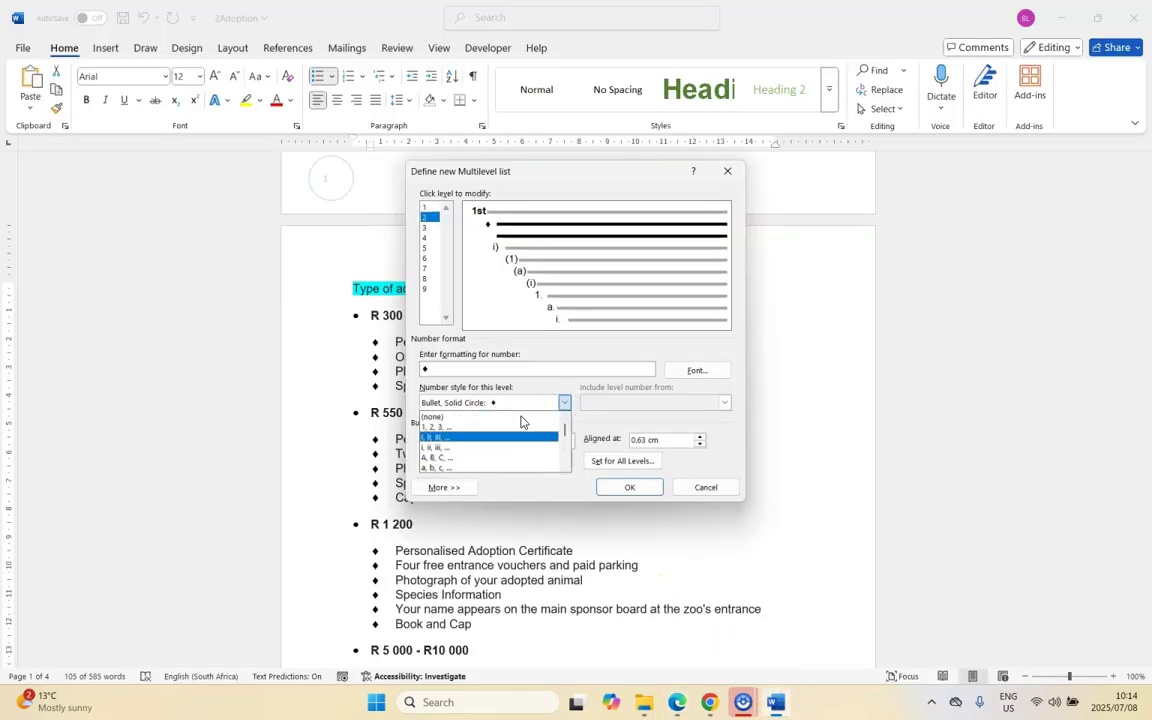
pyautogui.click(440, 427)
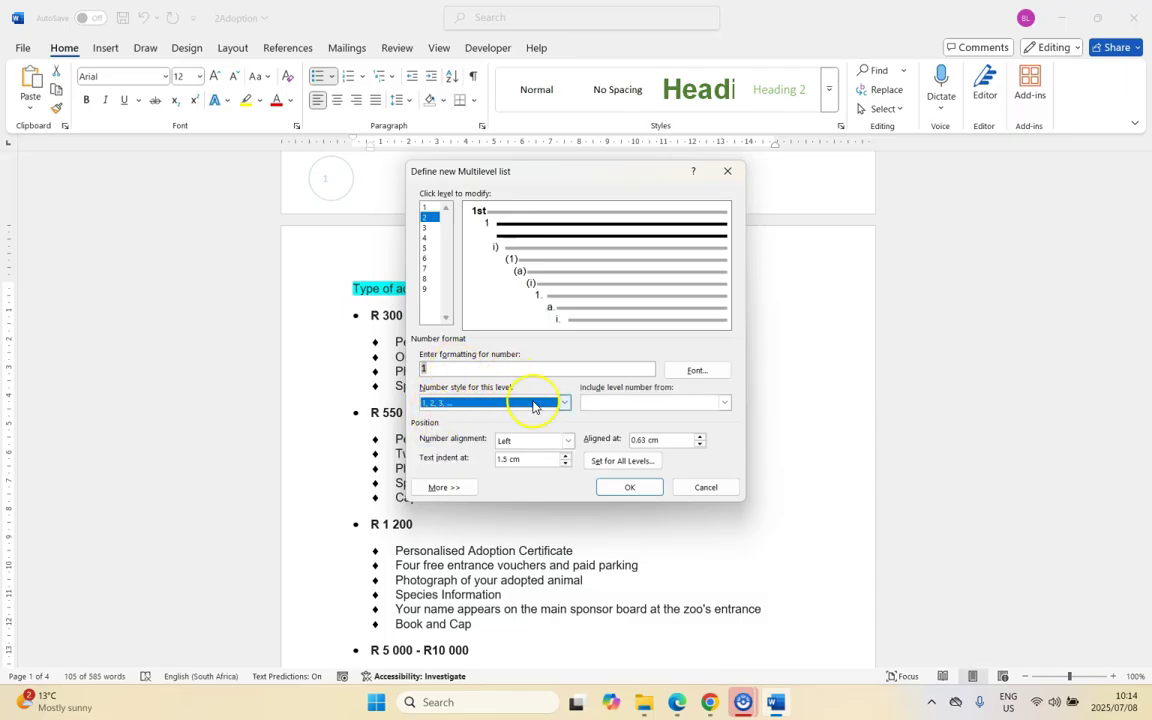
pyautogui.click(677, 702)
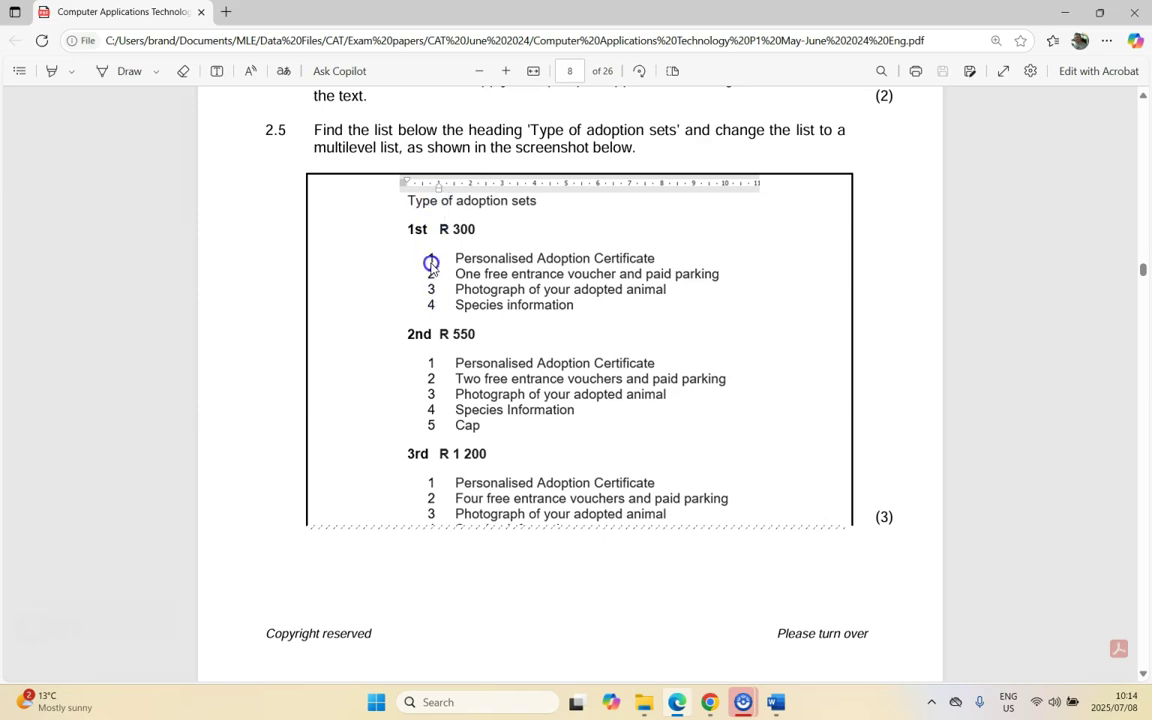
pyautogui.click(417, 240)
pyautogui.moveTo(781, 706)
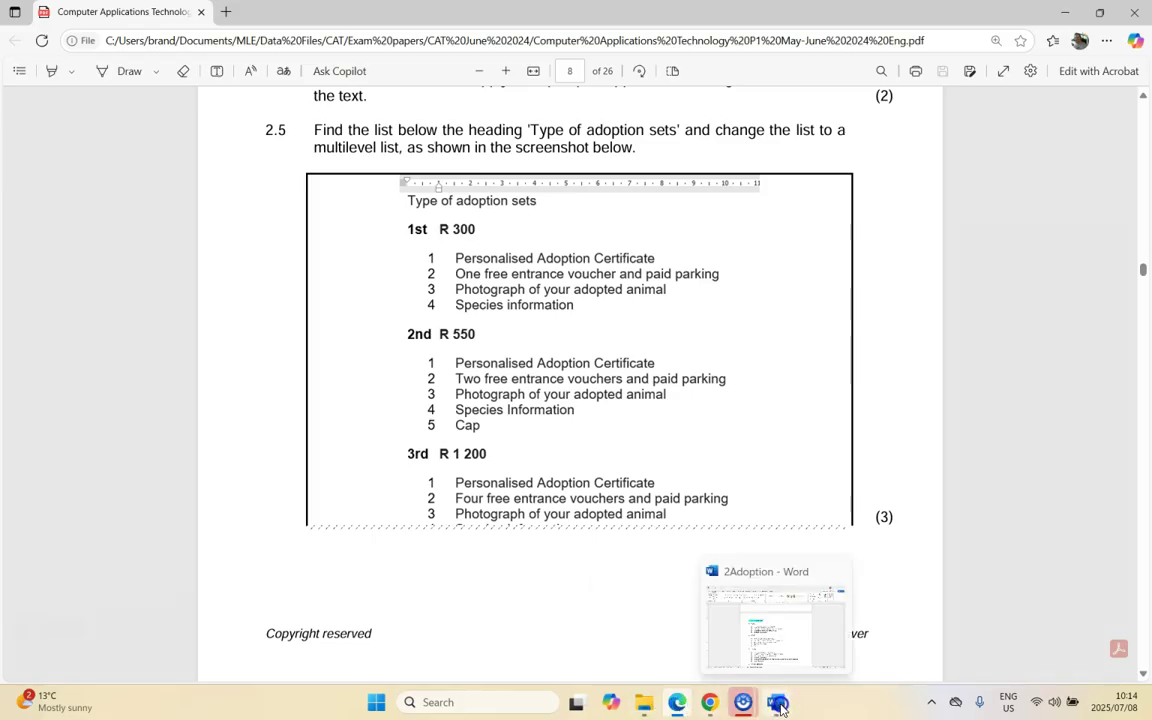
pyautogui.click(783, 638)
# - Increase level 1's text indent, verify against the PDF, and apply the multilevel list
pyautogui.click(426, 208)
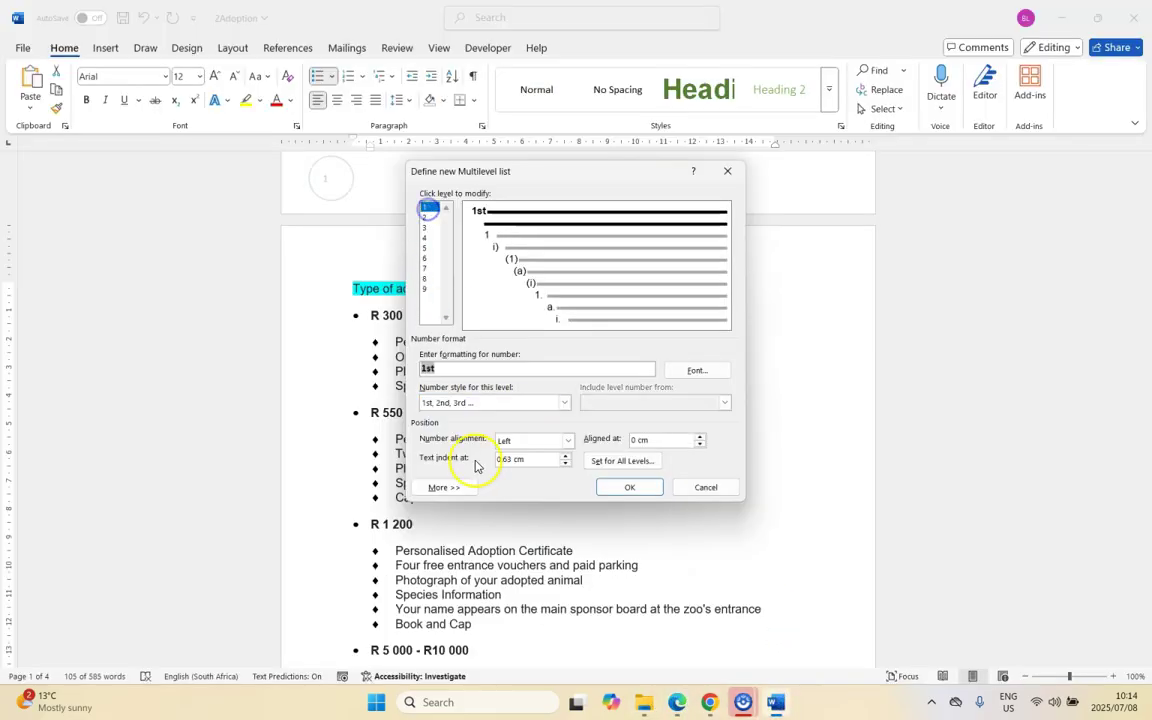
pyautogui.click(566, 455)
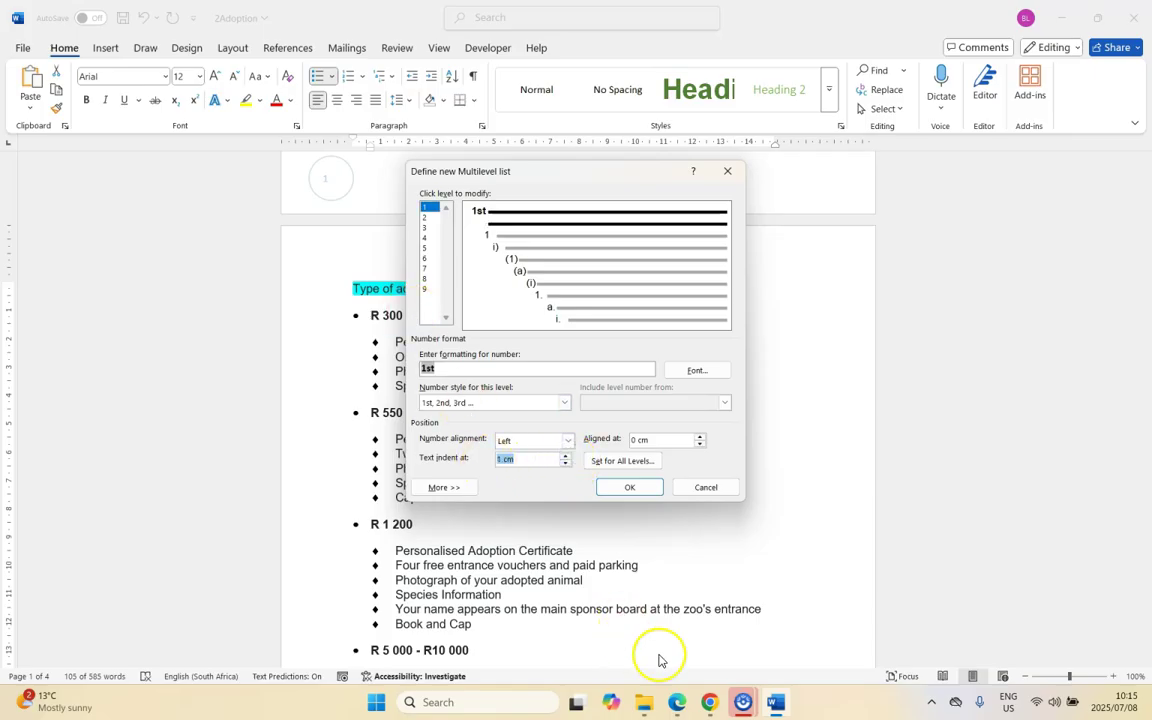
pyautogui.click(612, 632)
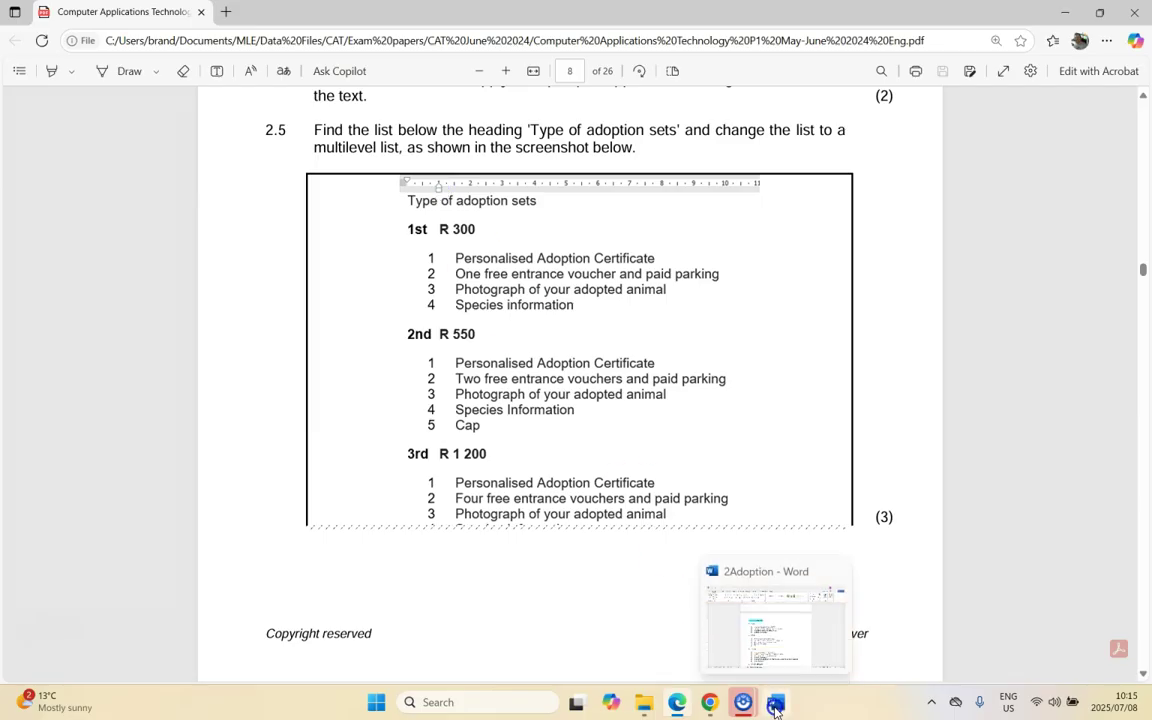
pyautogui.click(700, 635)
pyautogui.click(630, 487)
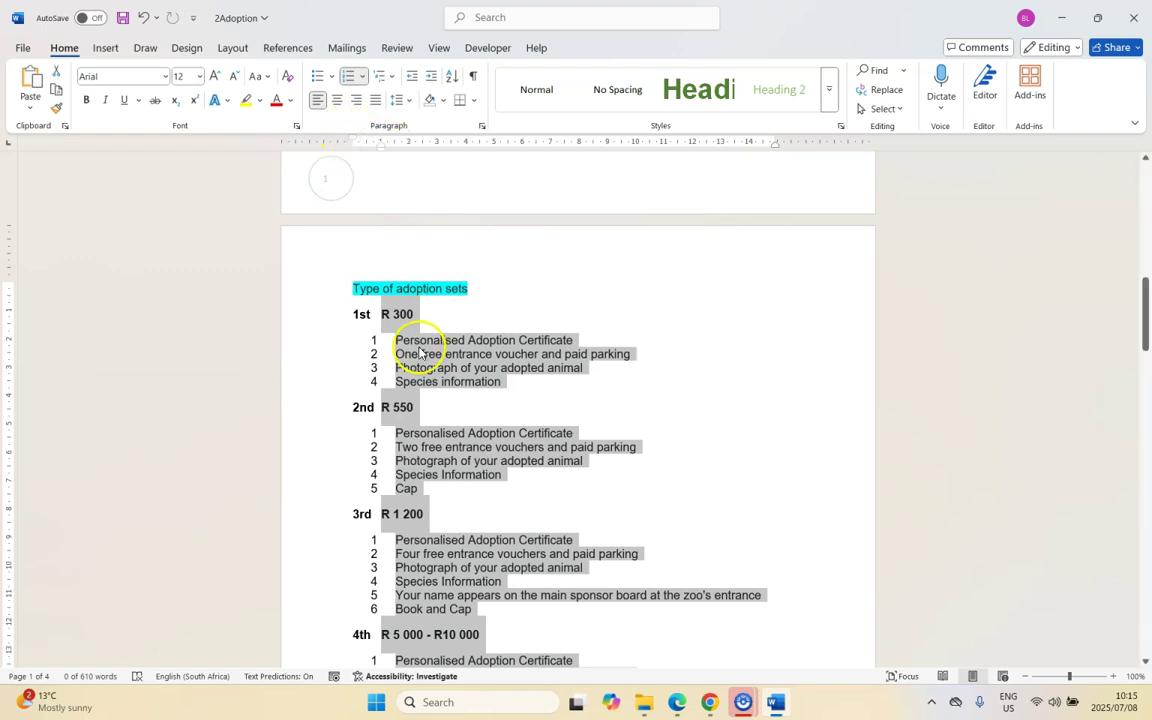
# - Deselect and scroll through the 1st–4th headings with numbered items, then return to Edge
pyautogui.click(400, 341)
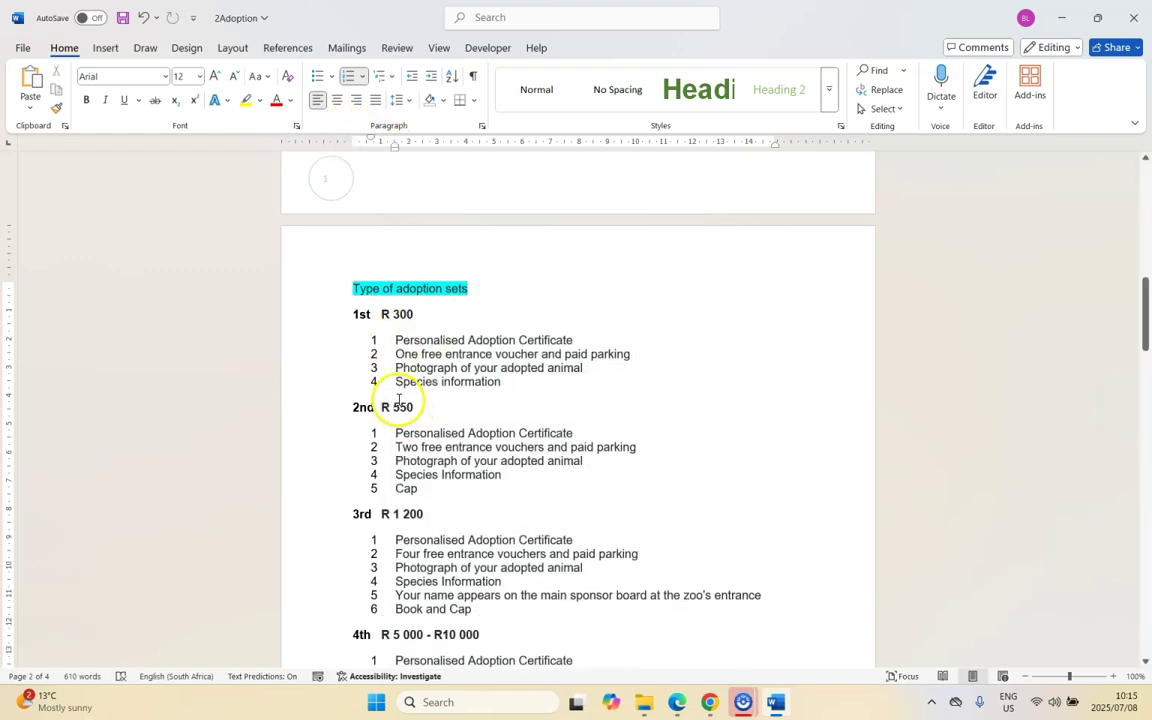
pyautogui.scroll(-1, 393, 397)
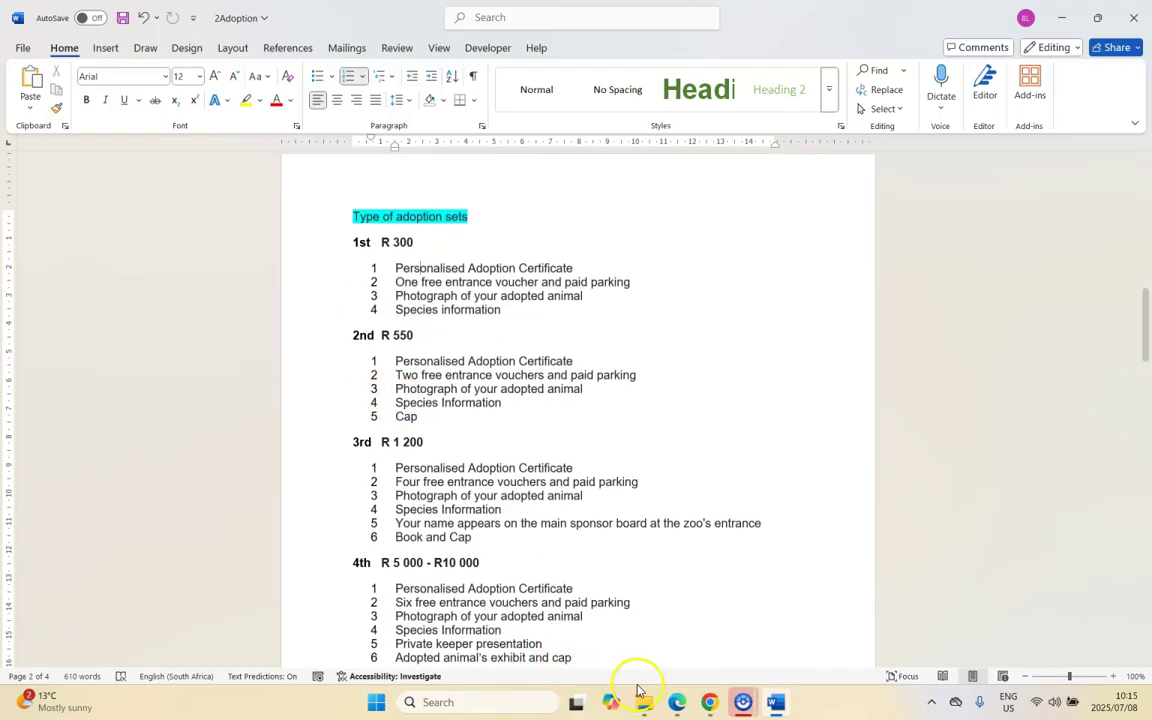
pyautogui.click(680, 704)
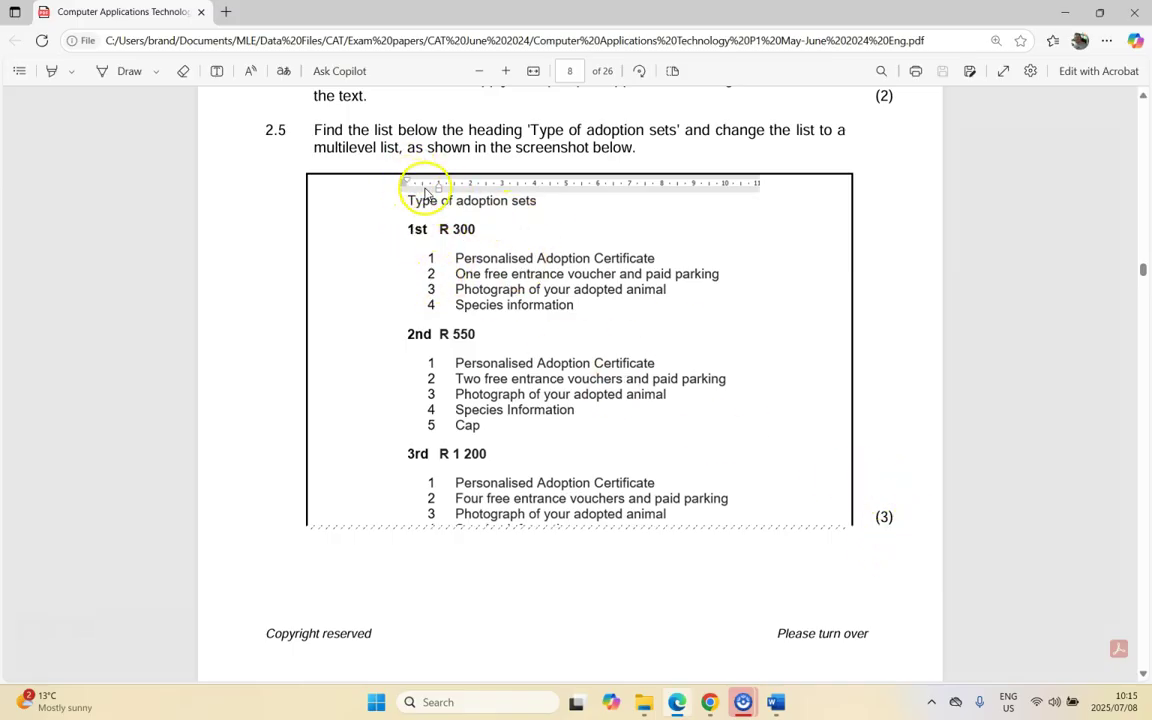
# - Read question 2.6 in the PDF and place the cursor on Word's page-3 e-mail line
pyautogui.scroll(-2, 550, 355)
pyautogui.scroll(-6, 553, 360)
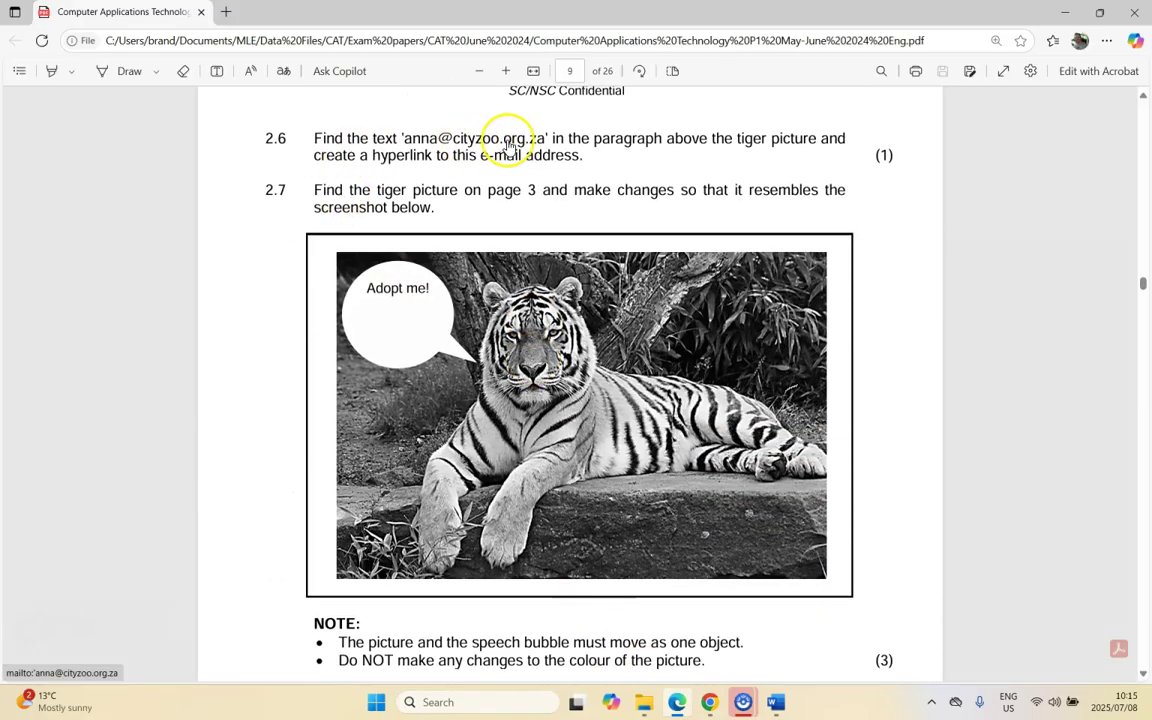
pyautogui.click(777, 702)
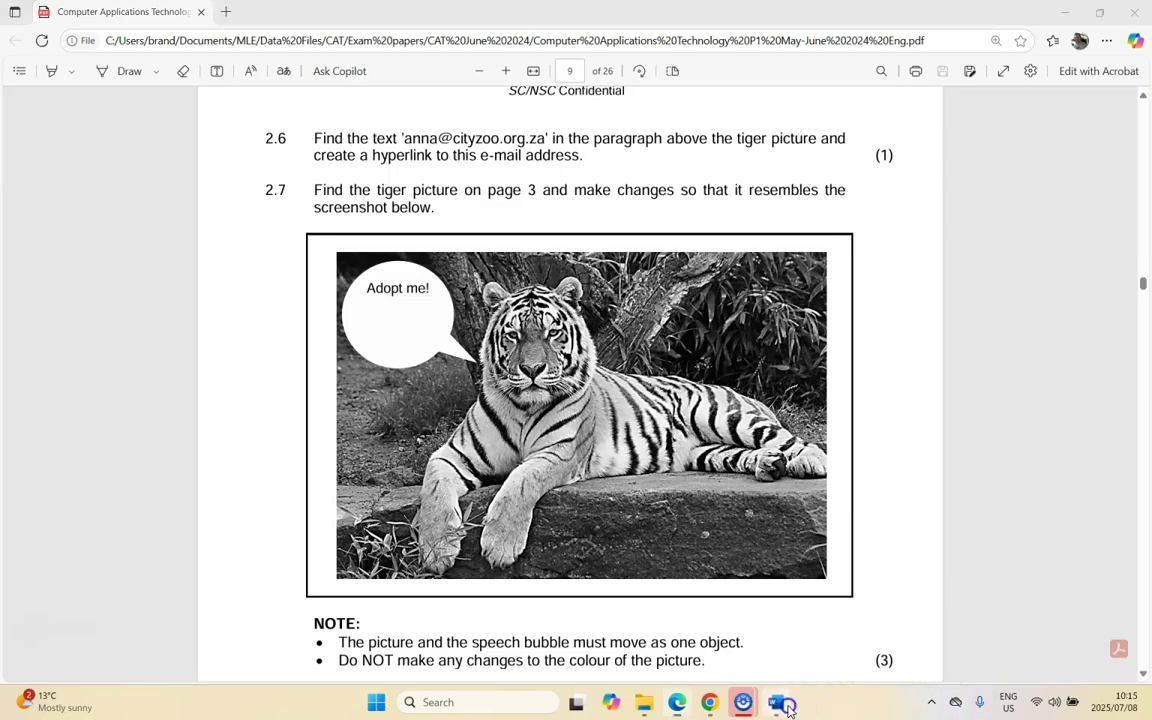
pyautogui.scroll(-10, 514, 378)
pyautogui.scroll(-1, 518, 388)
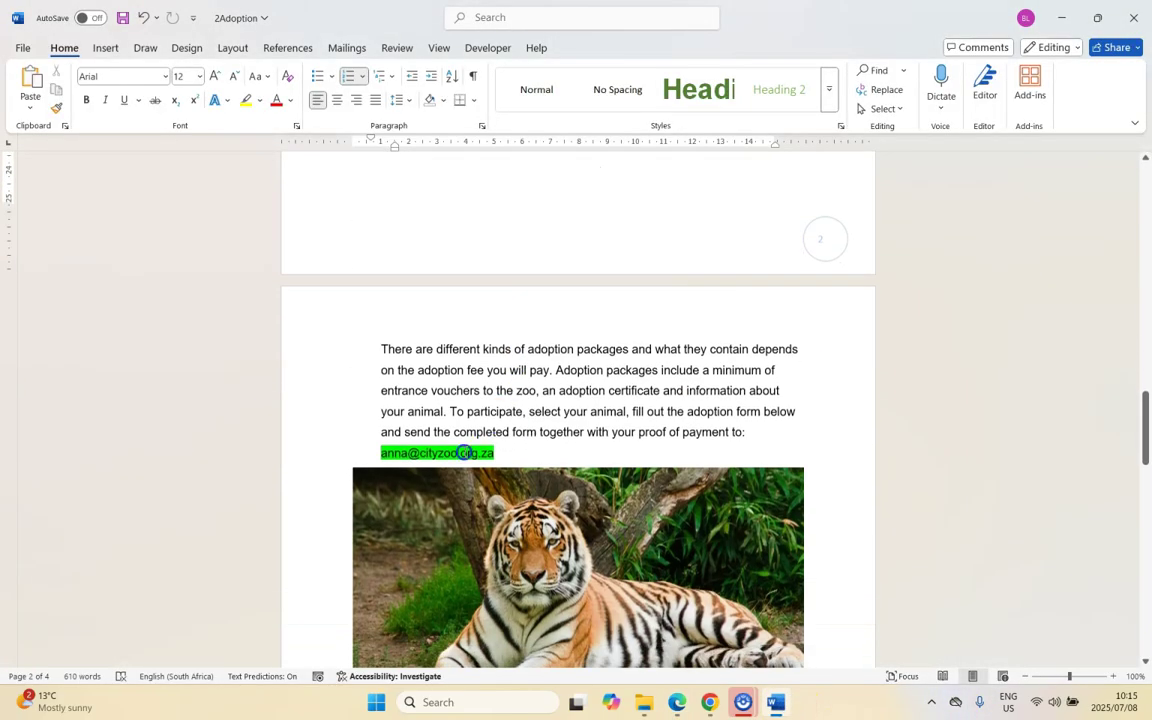
pyautogui.click(442, 456)
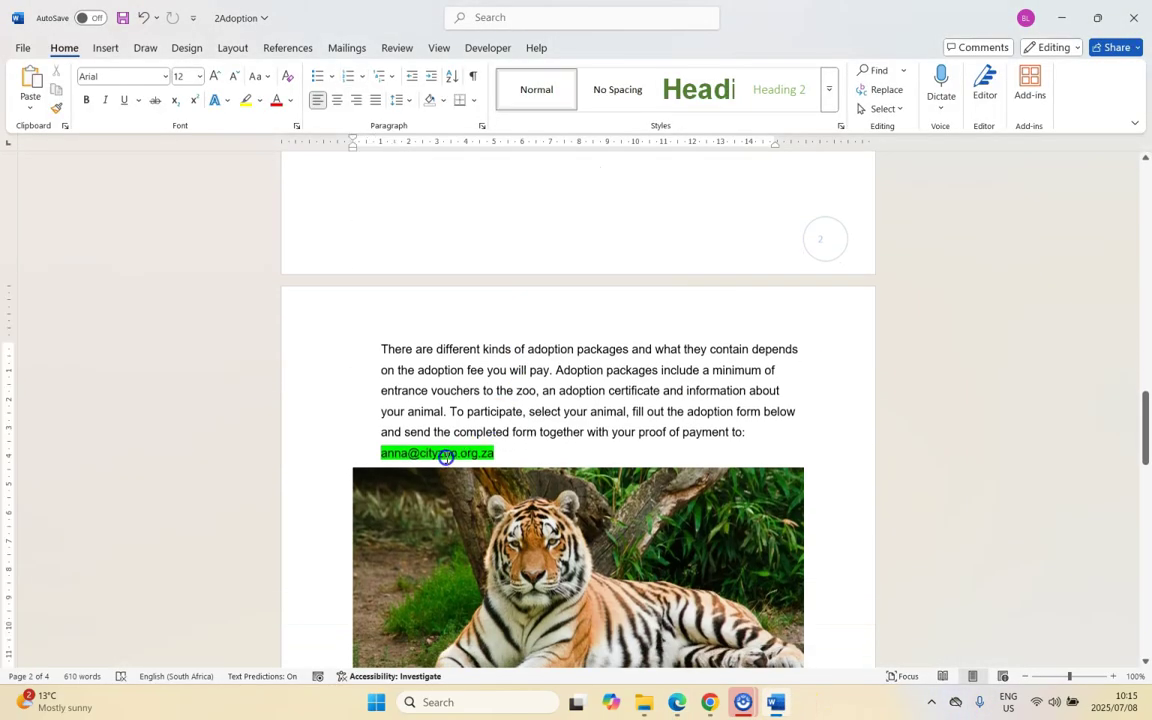
pyautogui.click(677, 702)
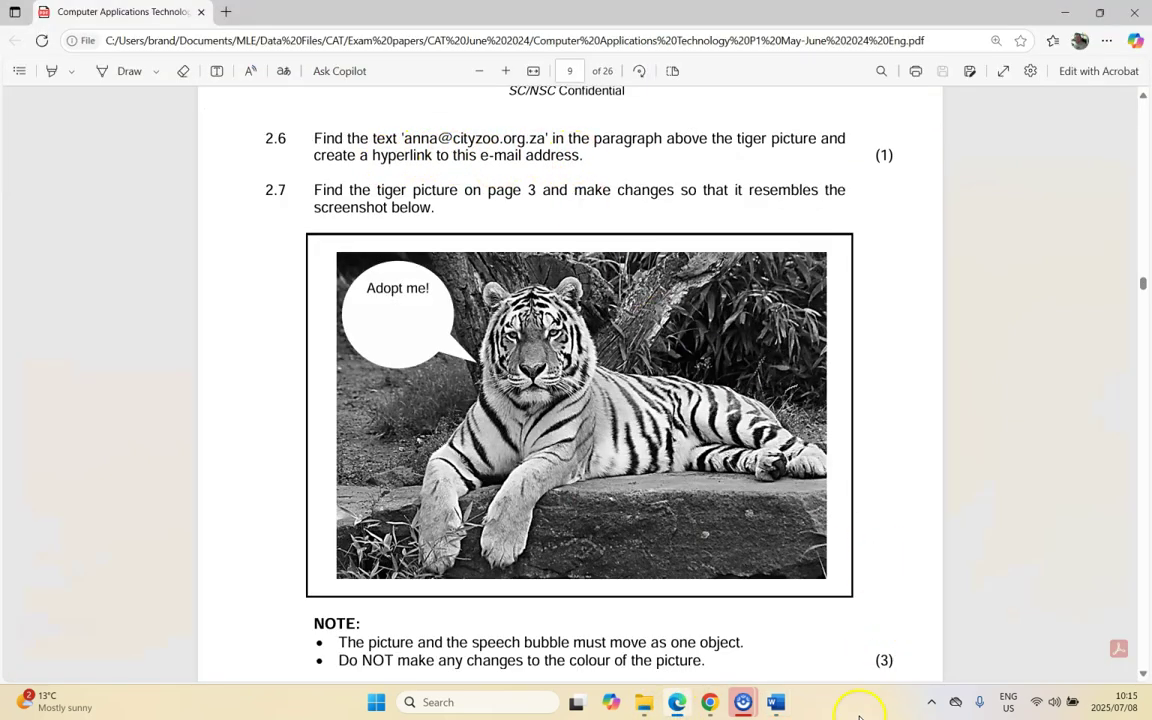
pyautogui.click(776, 704)
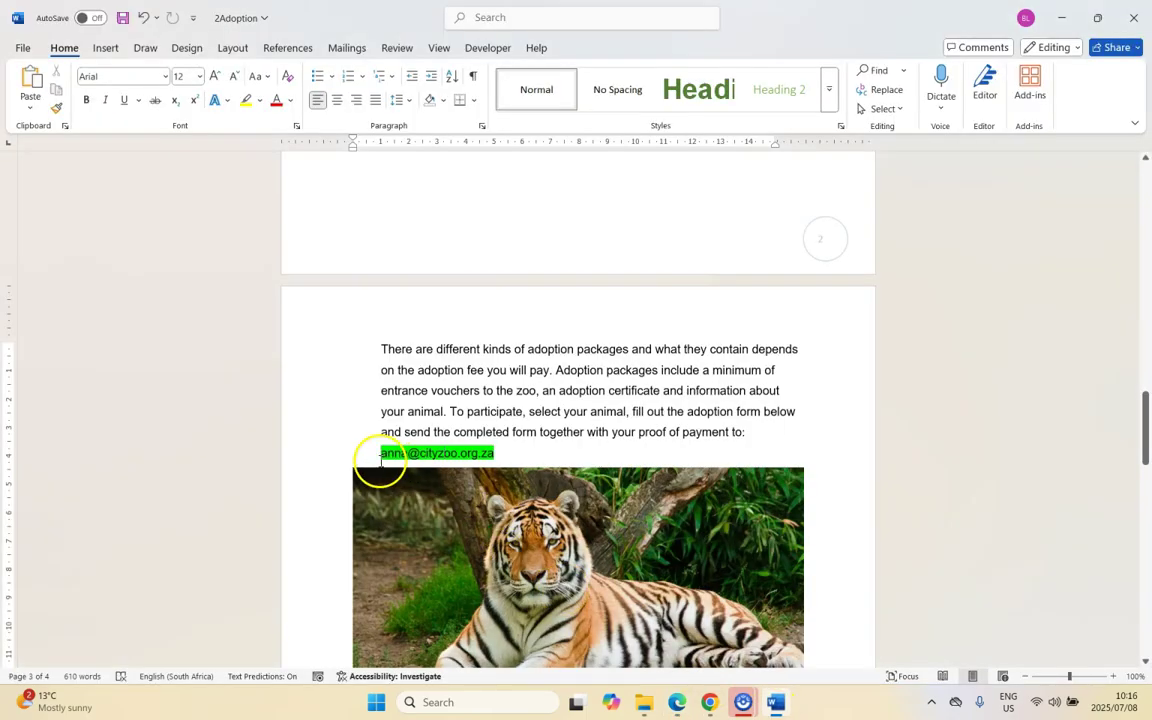
# - Select and copy the green e-mail address in the page-3 paragraph
pyautogui.moveTo(378, 452); pyautogui.dragTo(451, 460)
pyautogui.rightClick(451, 459)
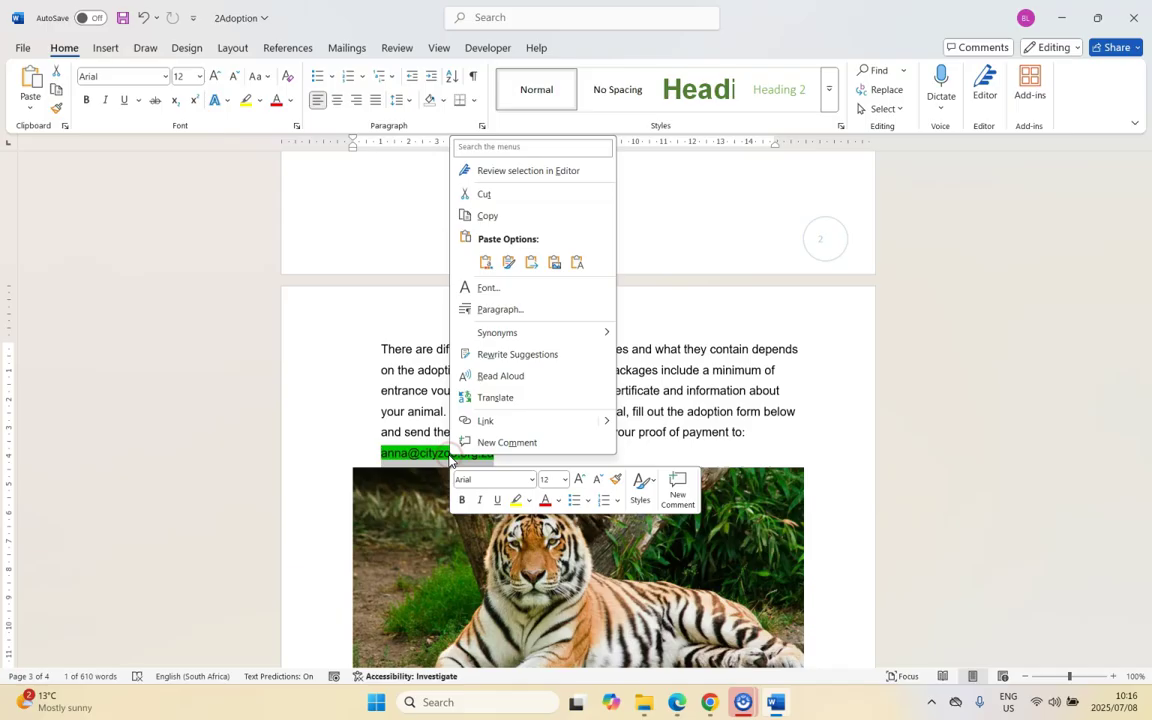
pyautogui.click(487, 216)
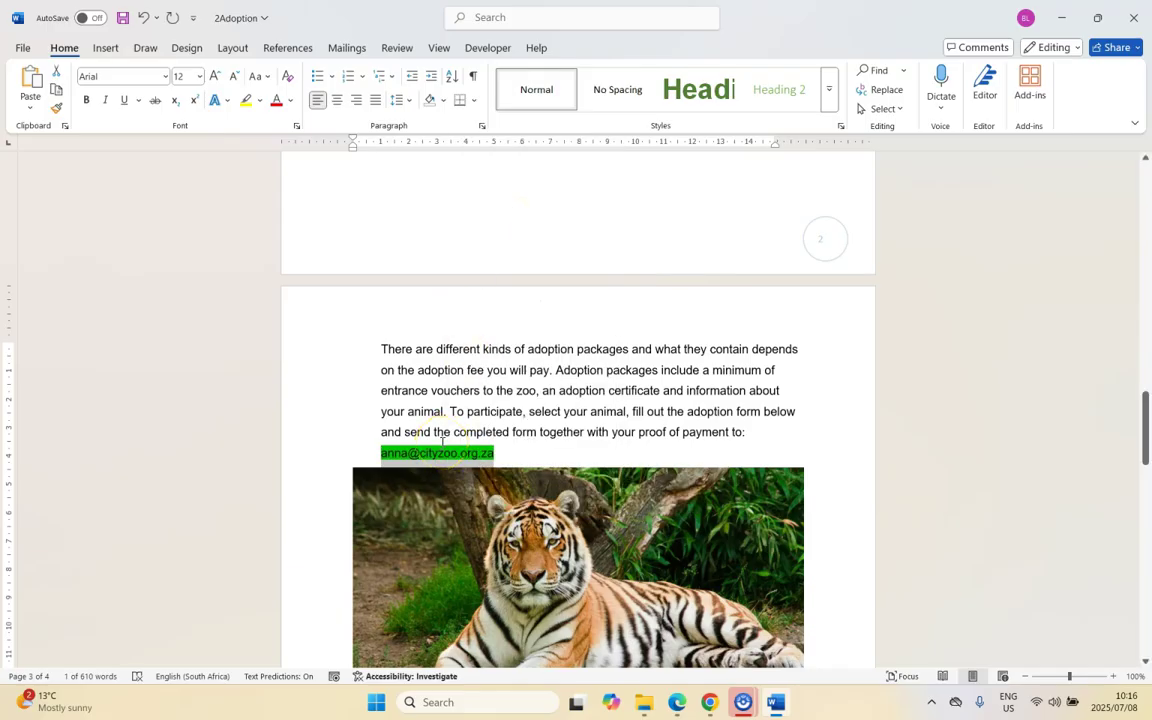
# - Insert an E-mail Address link with the pasted address as its mailto target
pyautogui.click(105, 75)
pyautogui.click(103, 50)
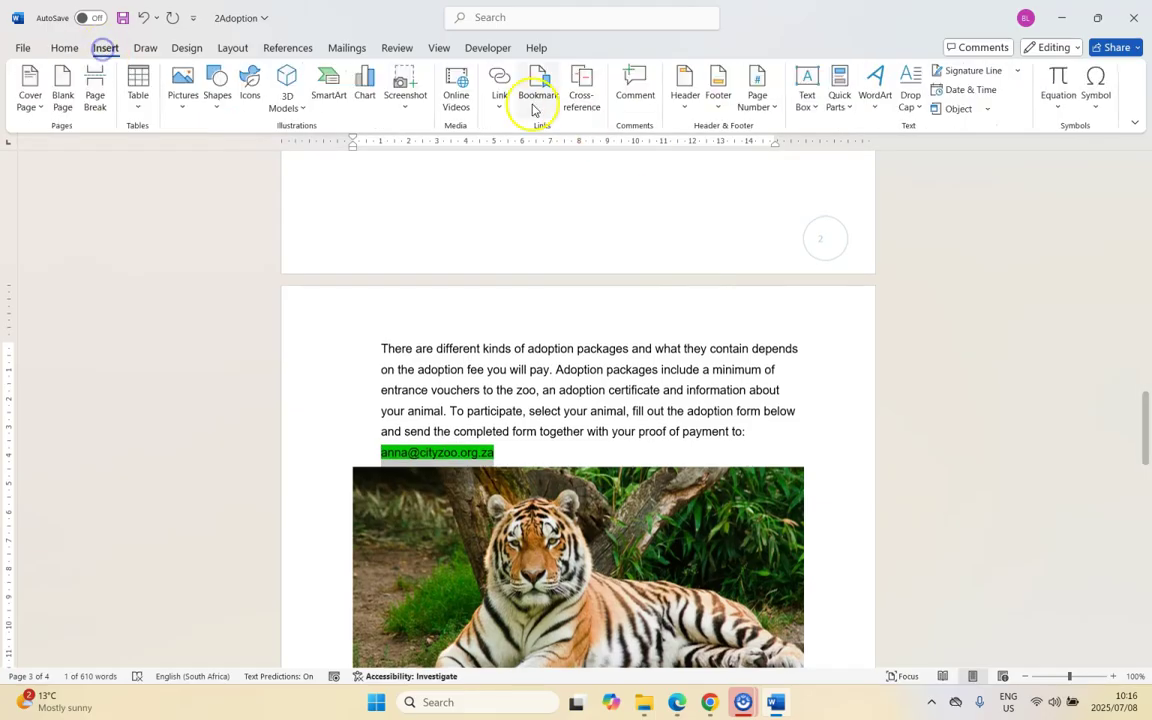
pyautogui.click(499, 81)
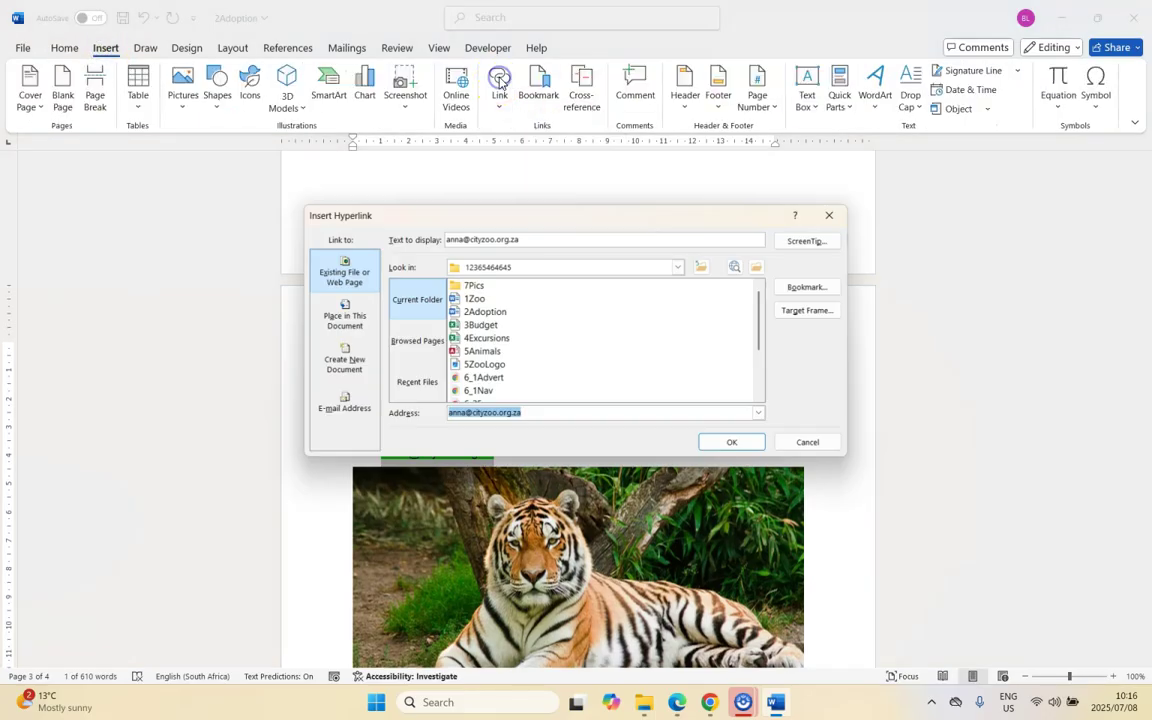
pyautogui.click(344, 408)
pyautogui.click(350, 278)
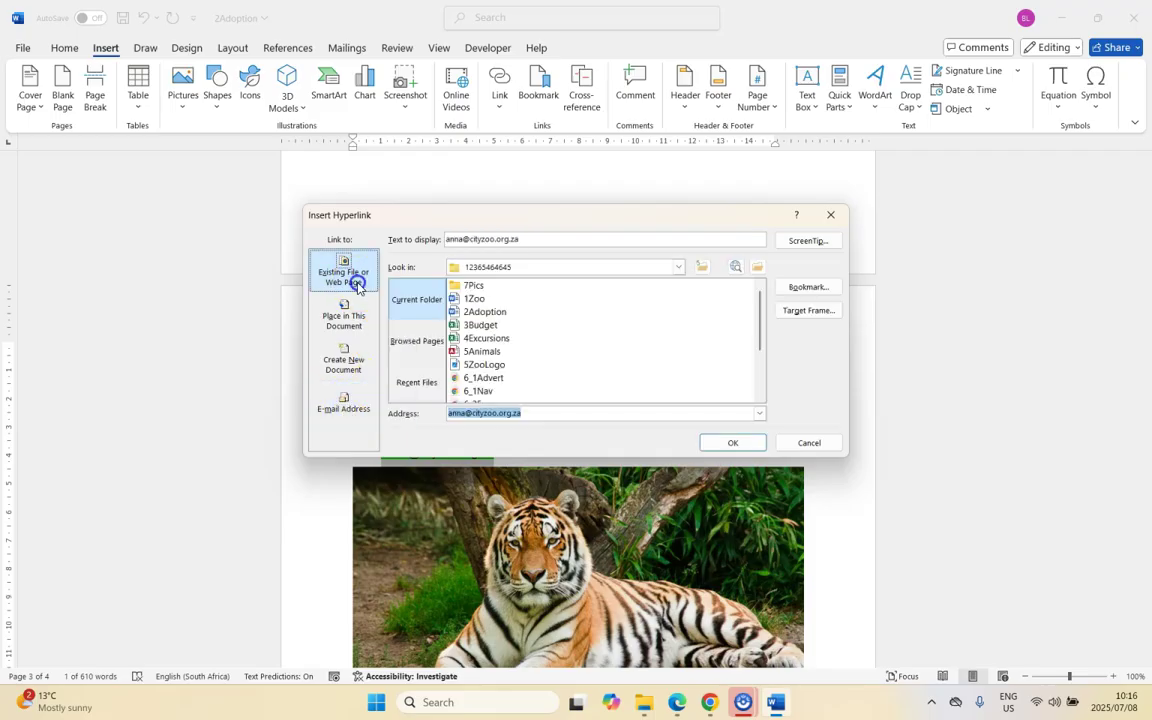
pyautogui.click(345, 408)
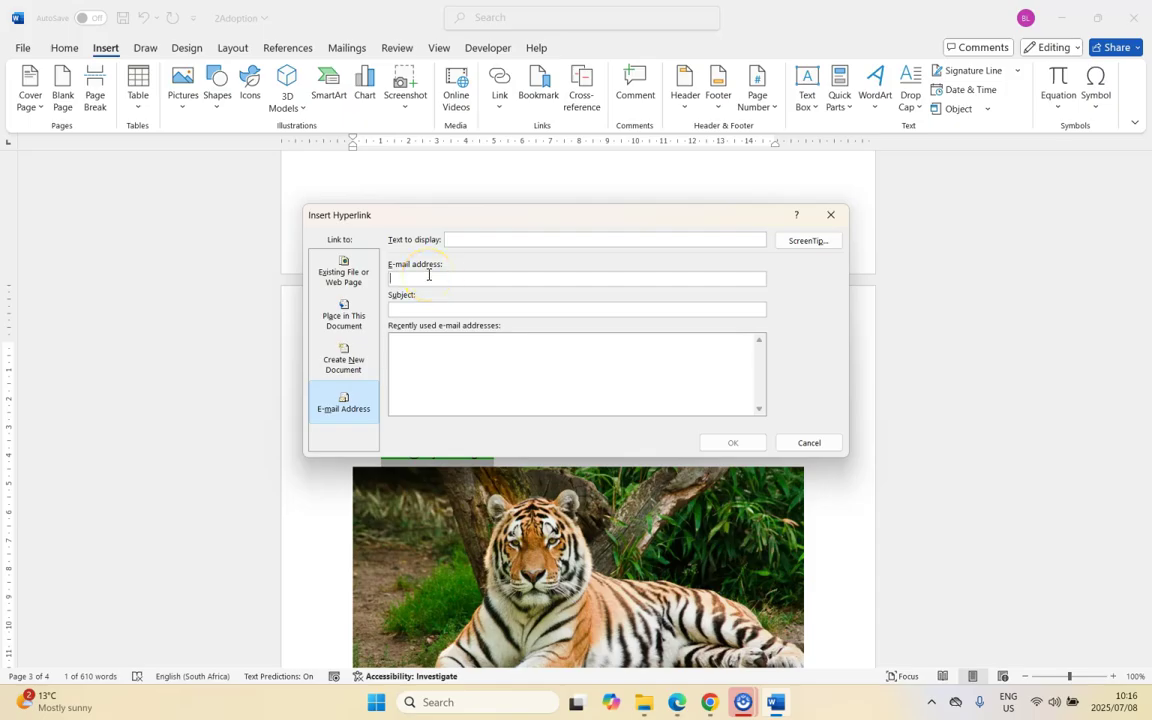
pyautogui.hotkey('ctrl', 'v')
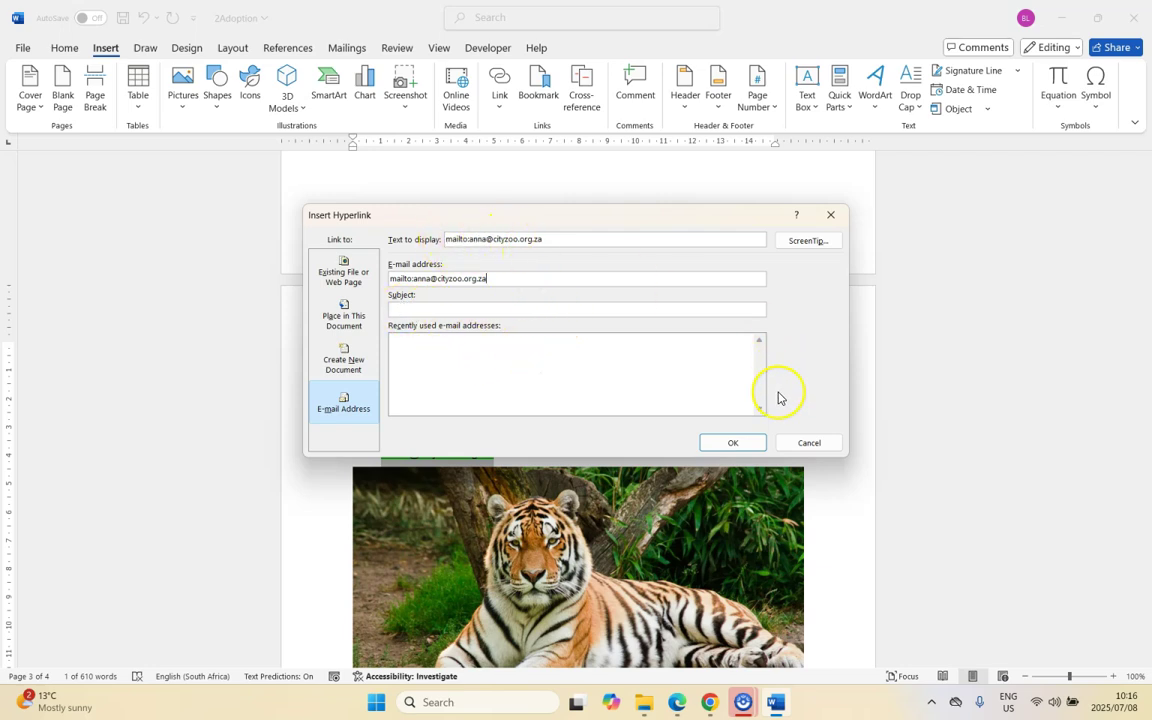
pyautogui.click(740, 442)
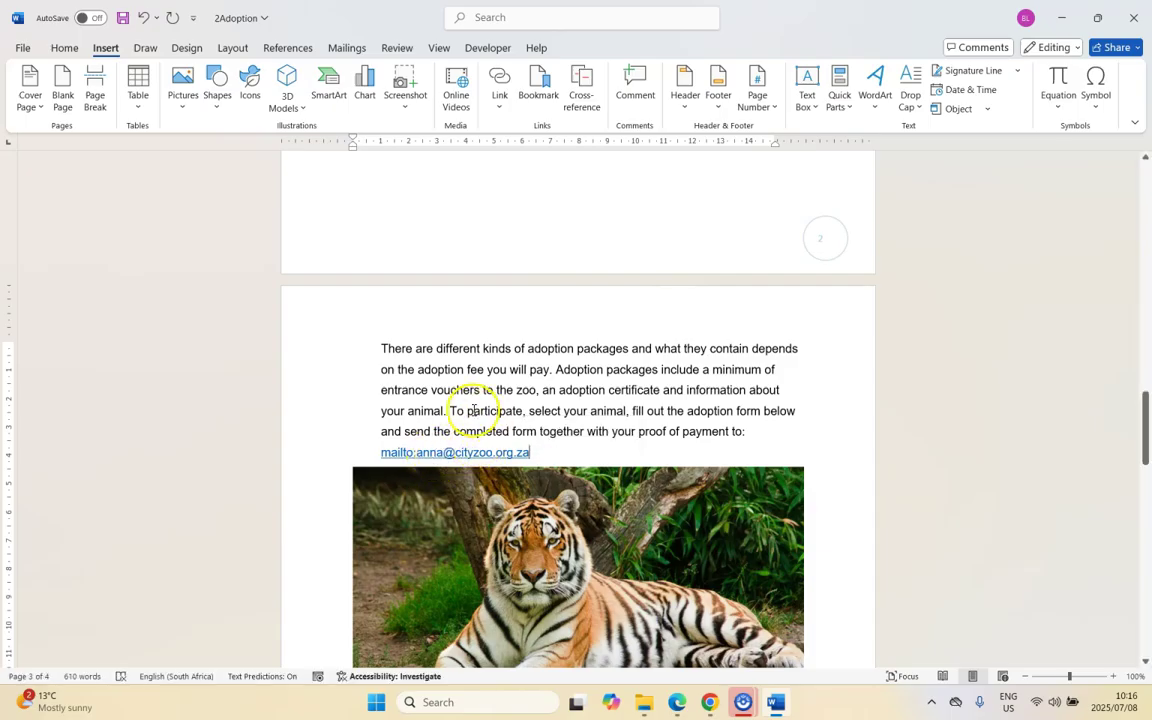
# - Check the tiger picture in Word, then scroll the exam PDF to question 2.7
pyautogui.hotkey('alt', 'Tab')
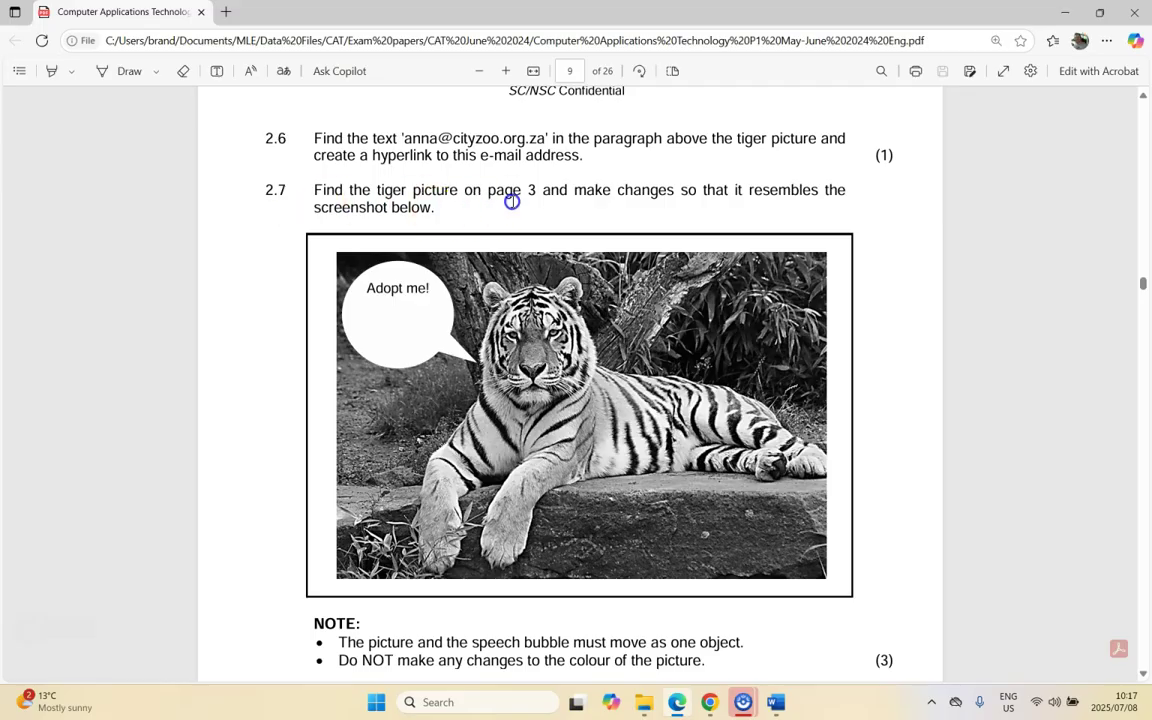
pyautogui.hotkey('alt', 'Tab')
pyautogui.scroll(-2, 556, 534)
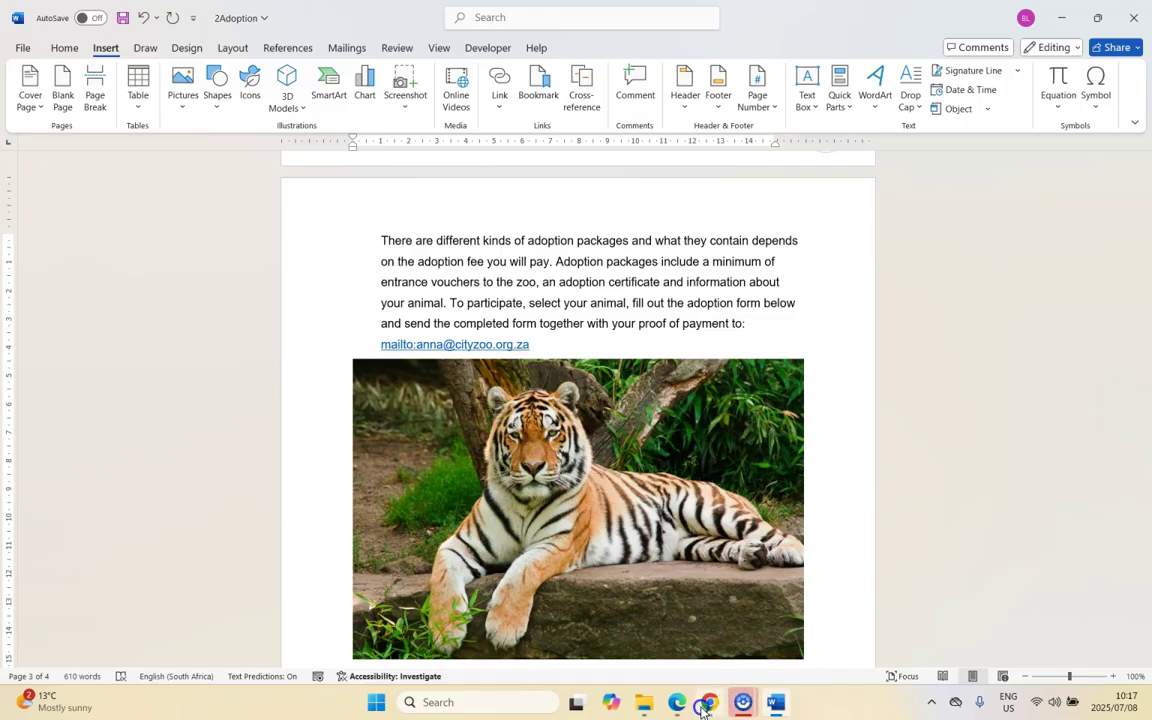
pyautogui.hotkey('alt', 'Tab')
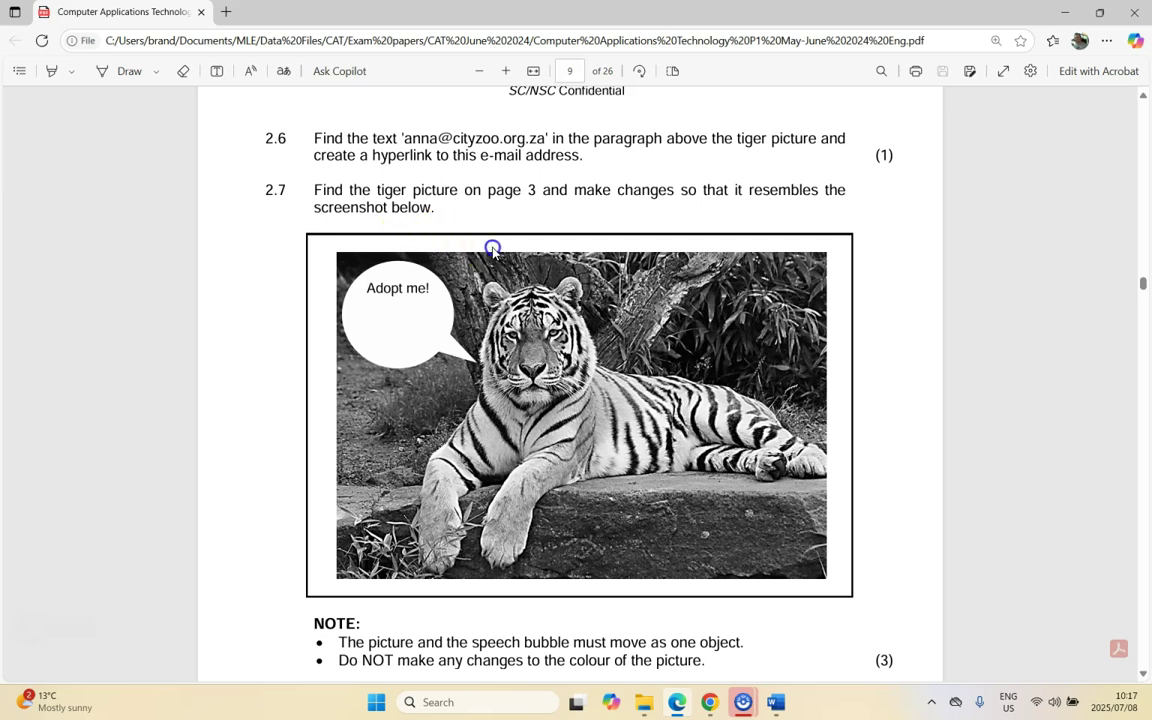
pyautogui.scroll(-3, 510, 300)
pyautogui.scroll(2, 425, 510)
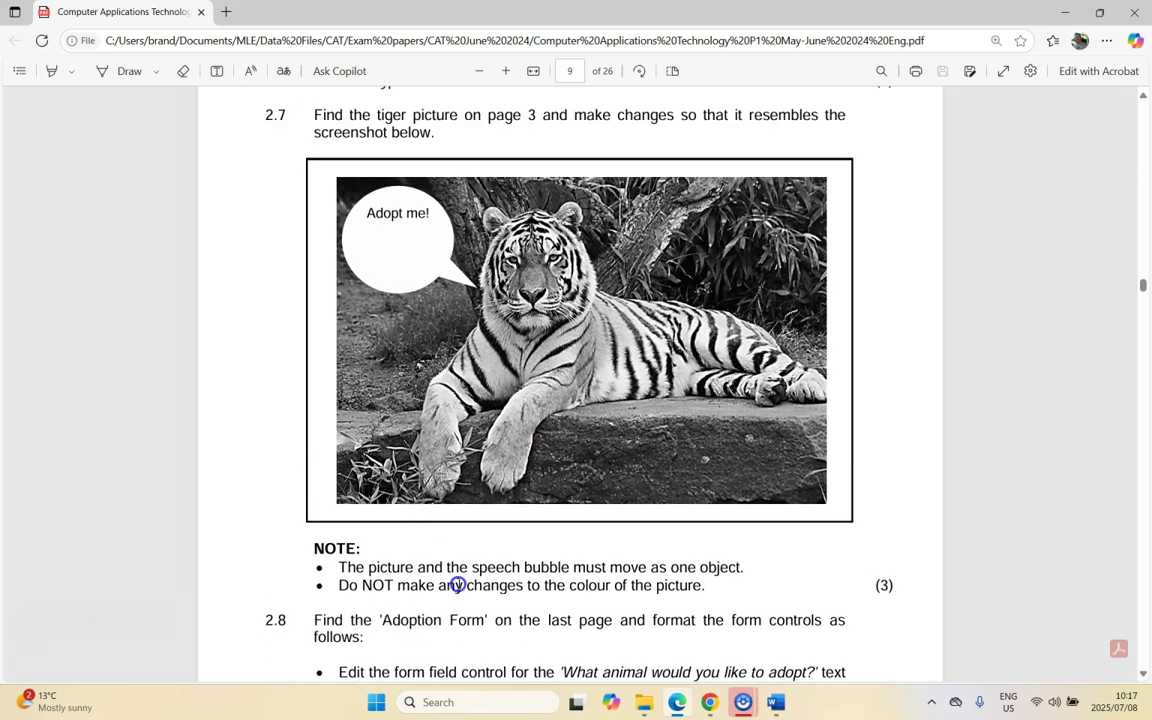